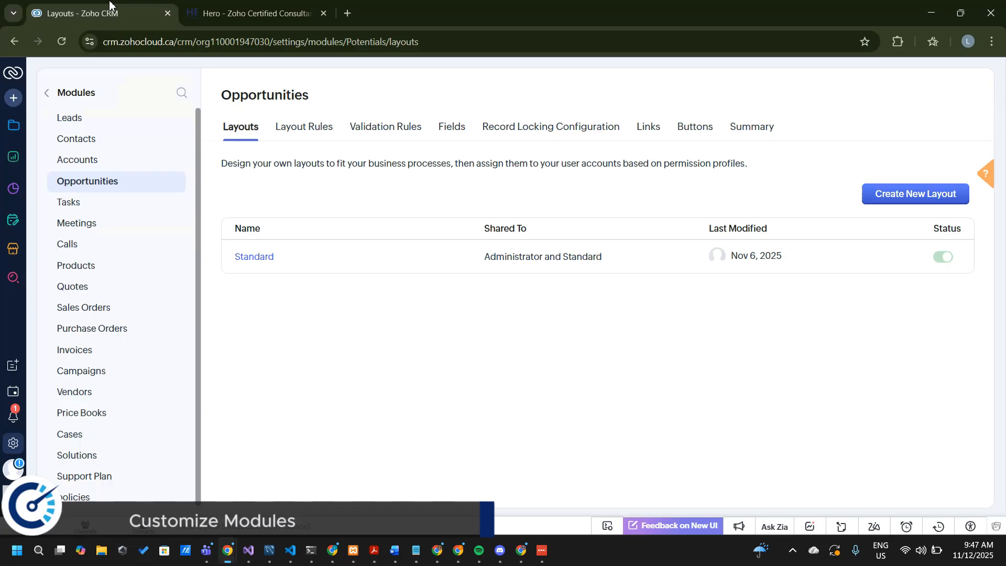
Open the Leads module list and reload the page, accepting the reload confirmation
left_click(12, 137)
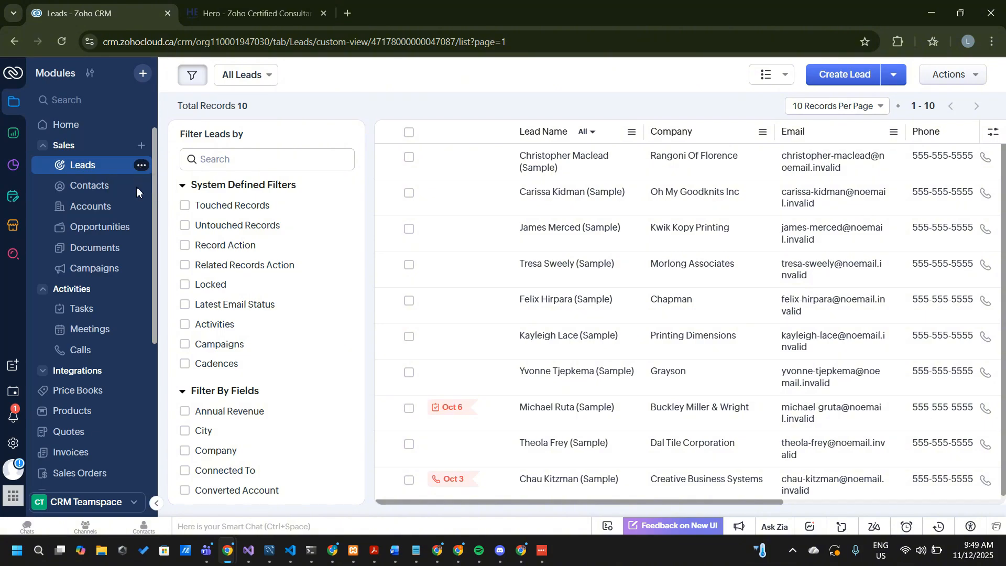
left_click(62, 41)
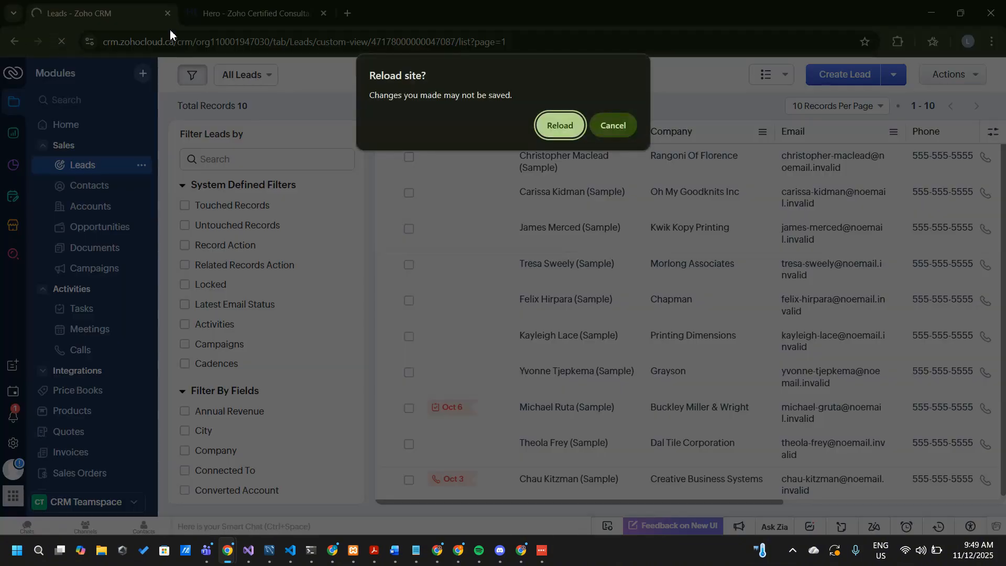
left_click(623, 132)
left_click(60, 39)
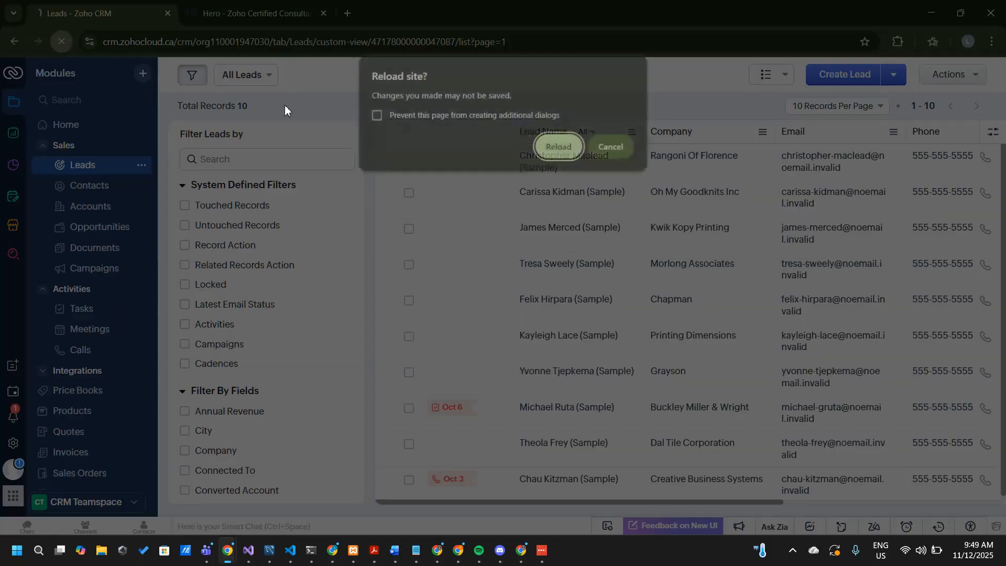
left_click(561, 154)
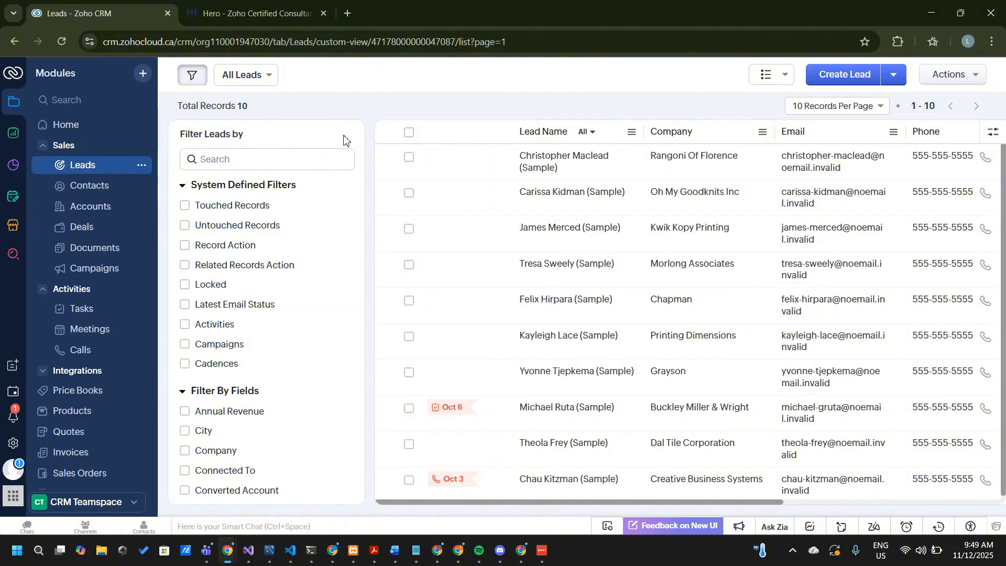
Open the Standard layout of the Deals module from the Modules and Fields setup
left_click(14, 446)
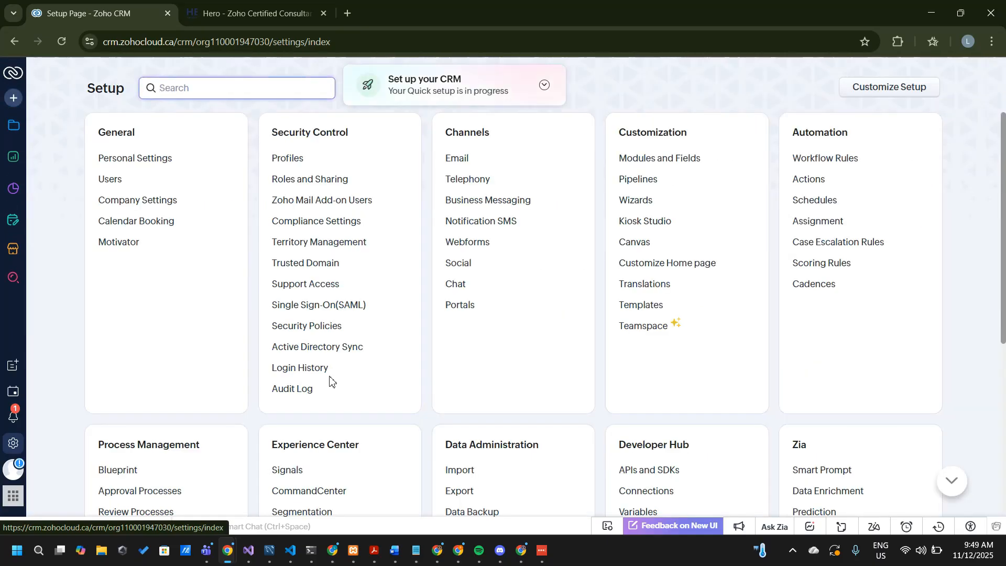
left_click(663, 159)
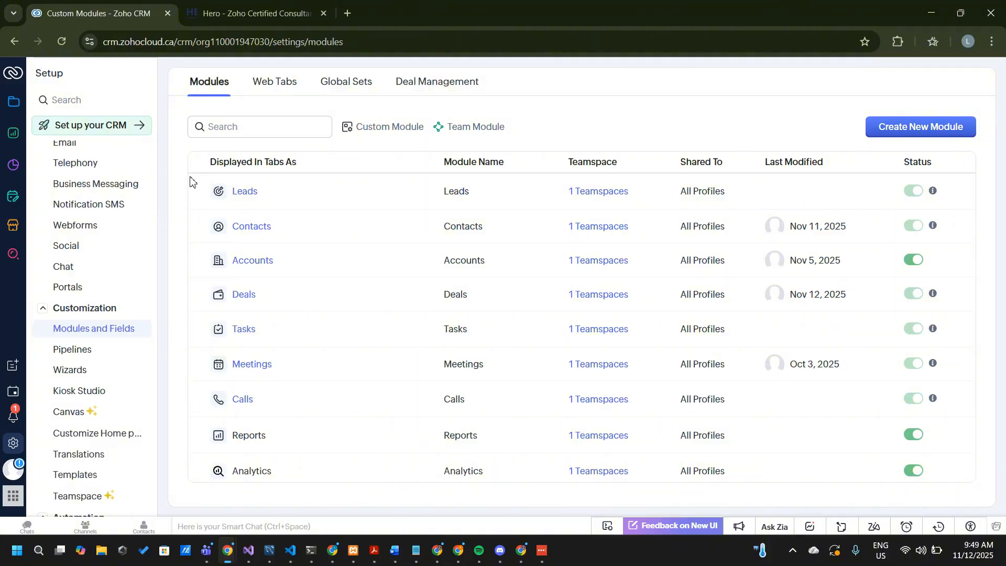
left_click(251, 300)
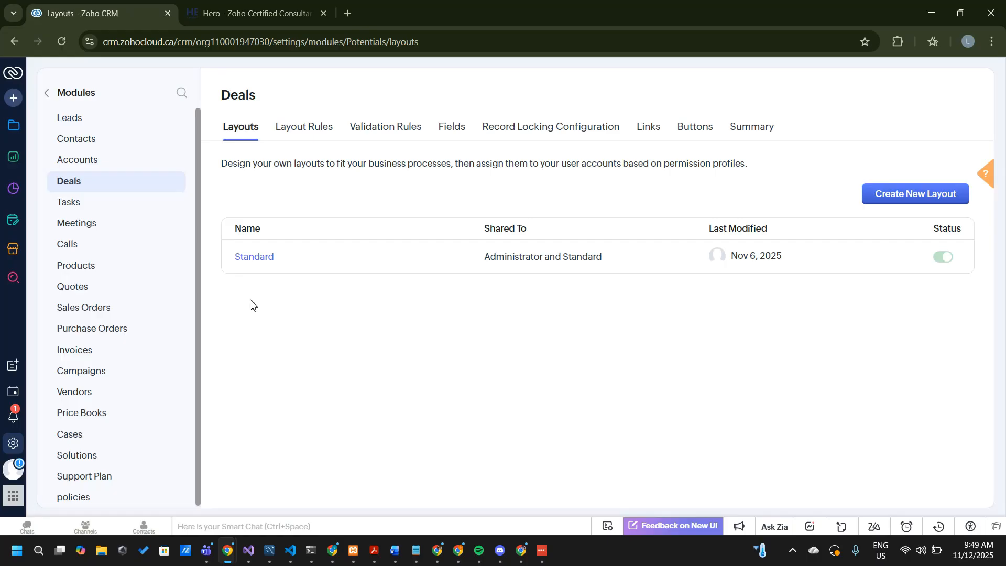
left_click(255, 260)
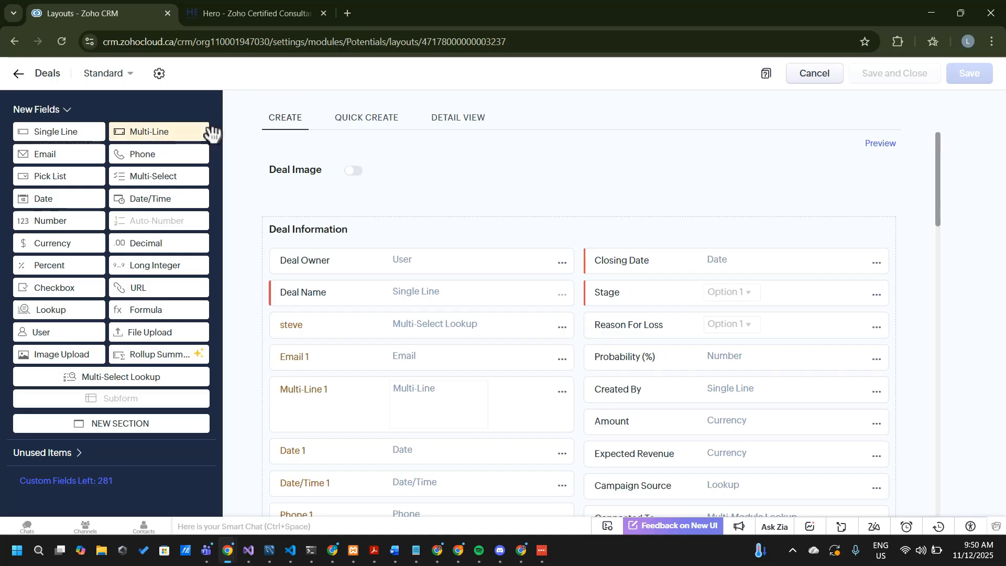
Start renaming the Deals module and set its plural name to Opportunities
left_click(160, 73)
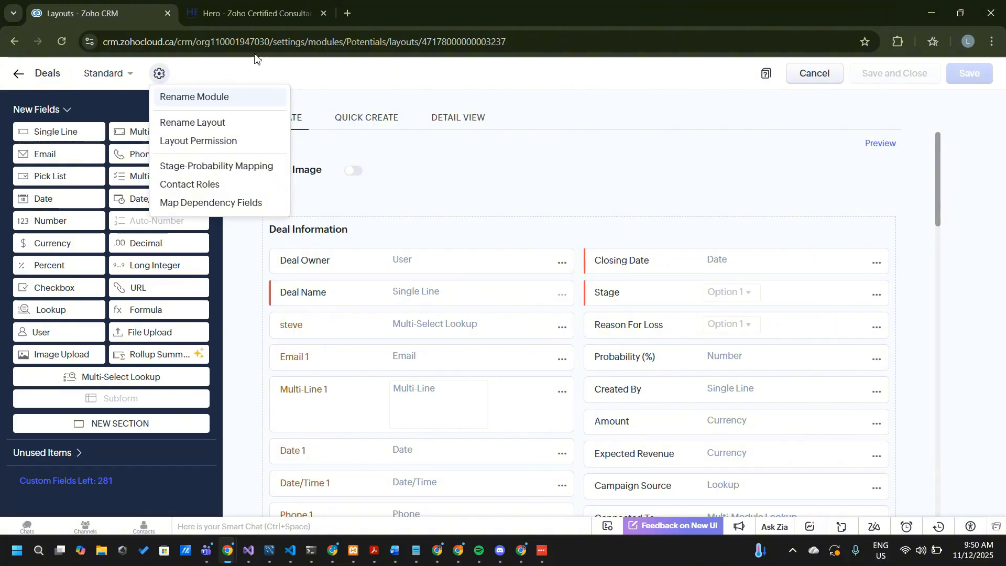
left_click(224, 99)
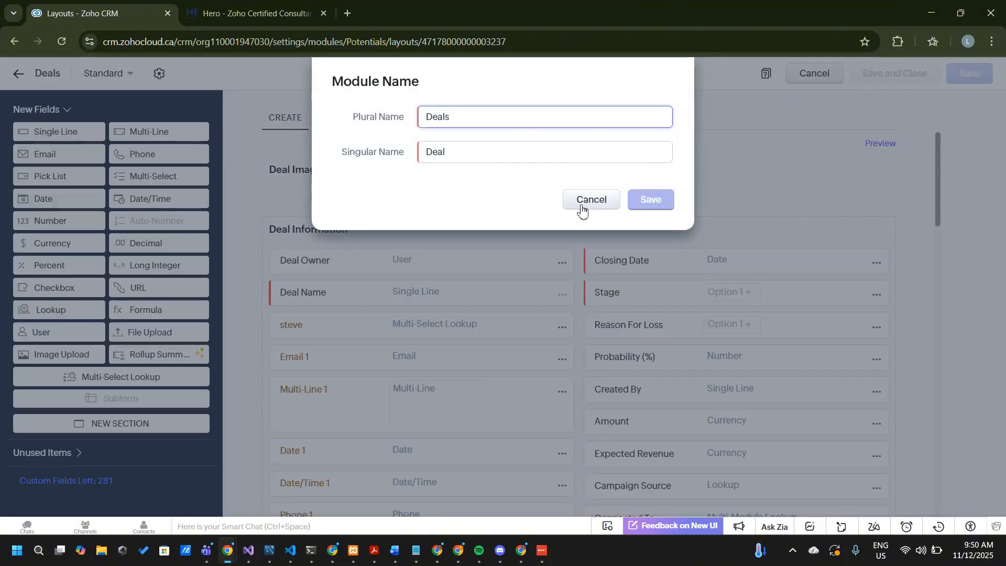
key("BackSpace")
key("BackSpace")
key("BackSpace")
key("BackSpace")
key("BackSpace")
type("Opportunit")
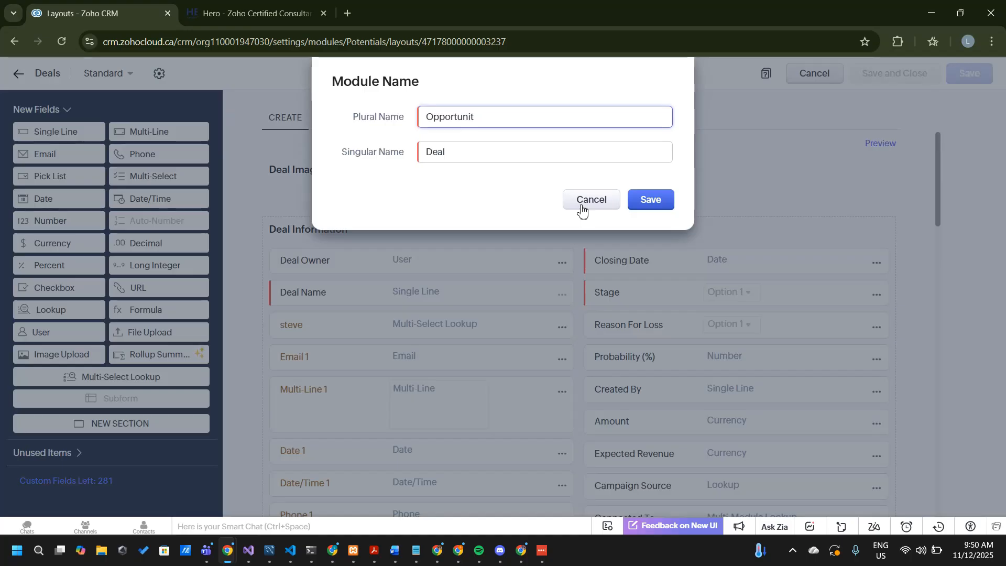
type("ies")
Set the module's singular name to Opportunity and save the new module name
left_click(475, 150)
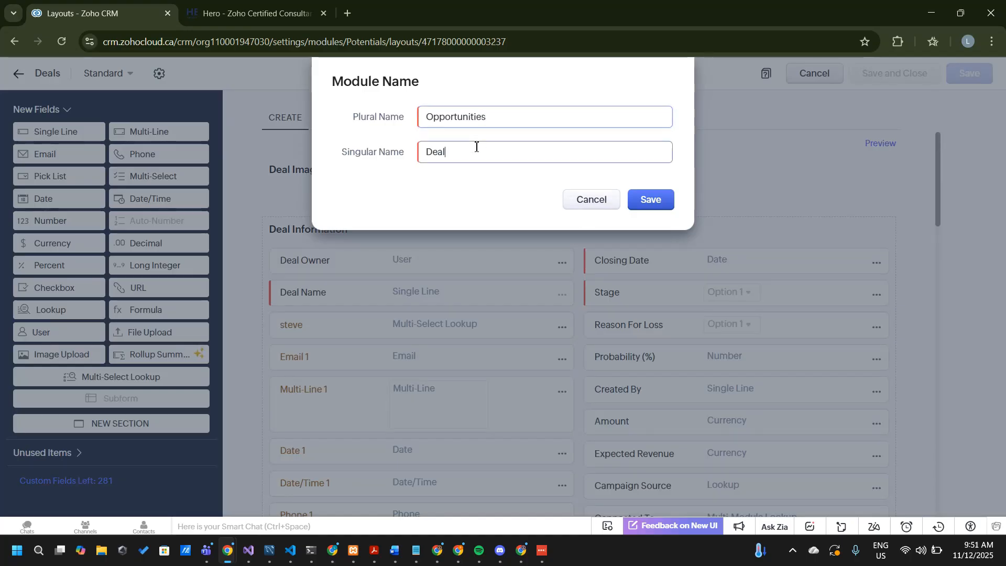
left_click_drag(476, 150, 366, 155)
type("Oppor")
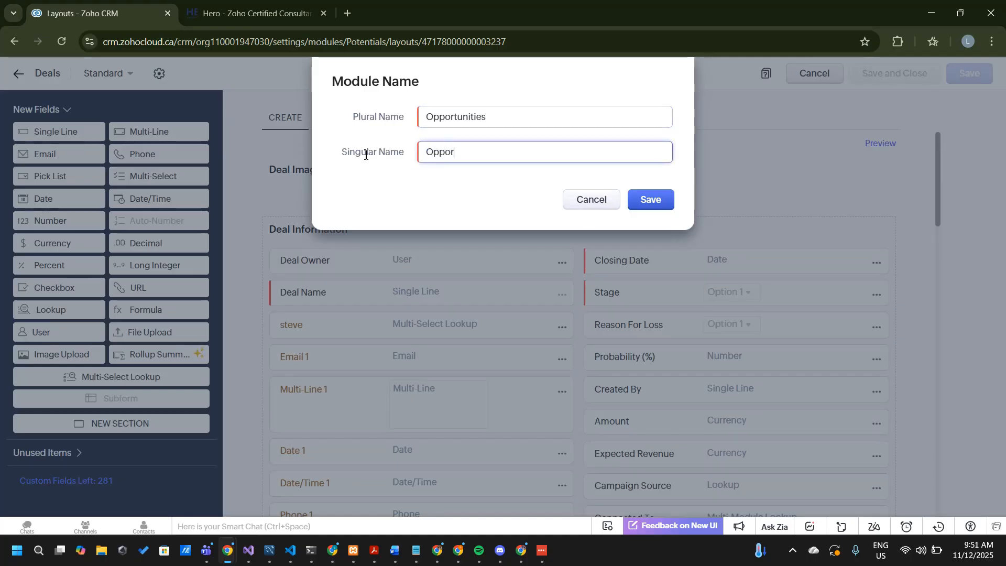
type("tunity")
left_click(651, 200)
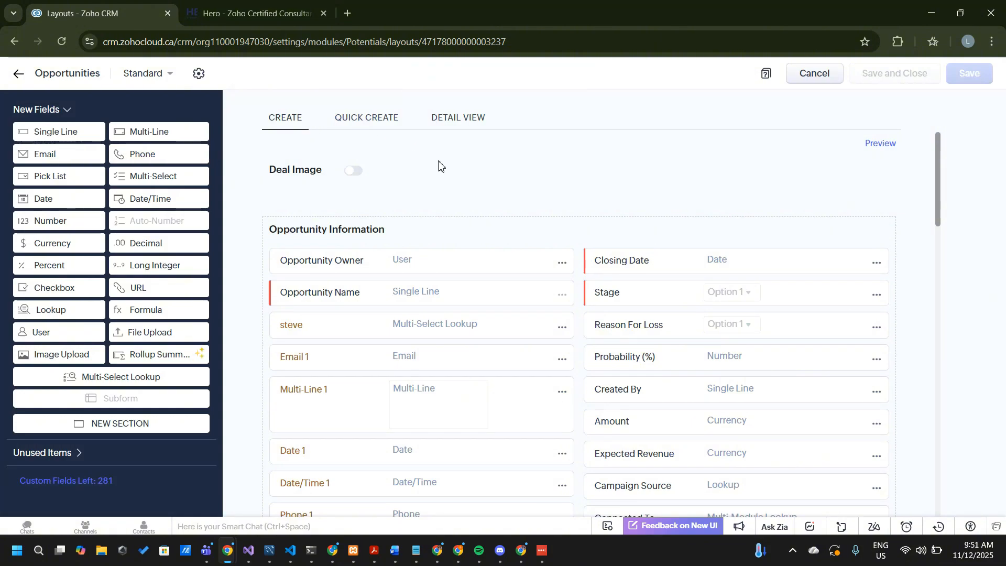
Review the fields, sections and subform in the Standard layout of the Opportunities module
scroll(369, 195, "down", 3)
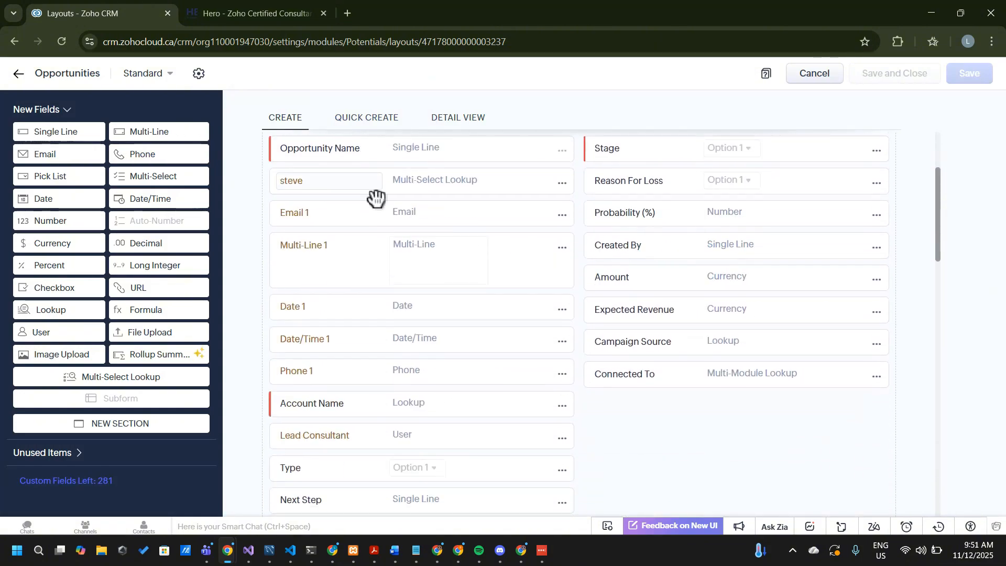
scroll(369, 195, "down", 4)
scroll(369, 195, "up", 7)
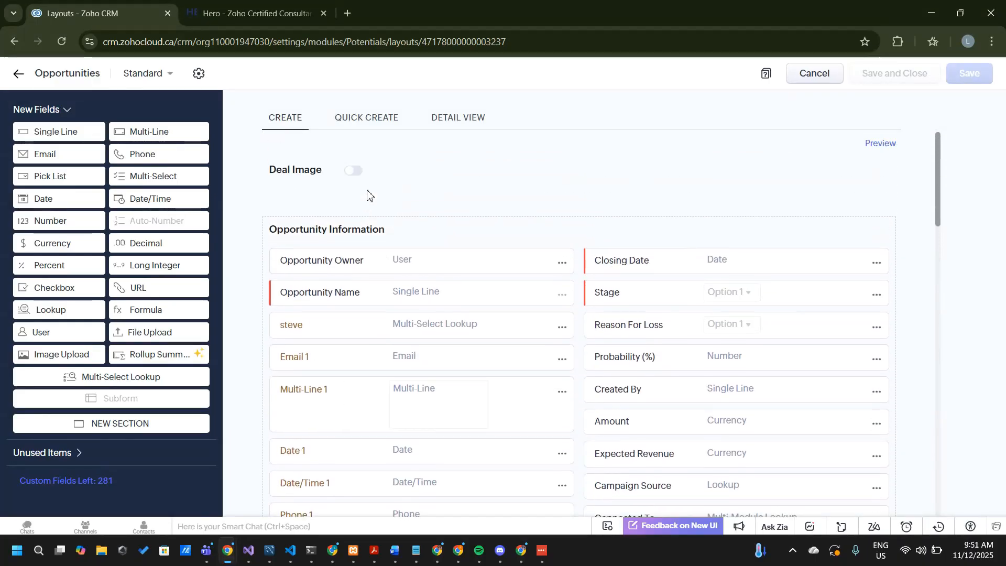
scroll(451, 292, "down", 5)
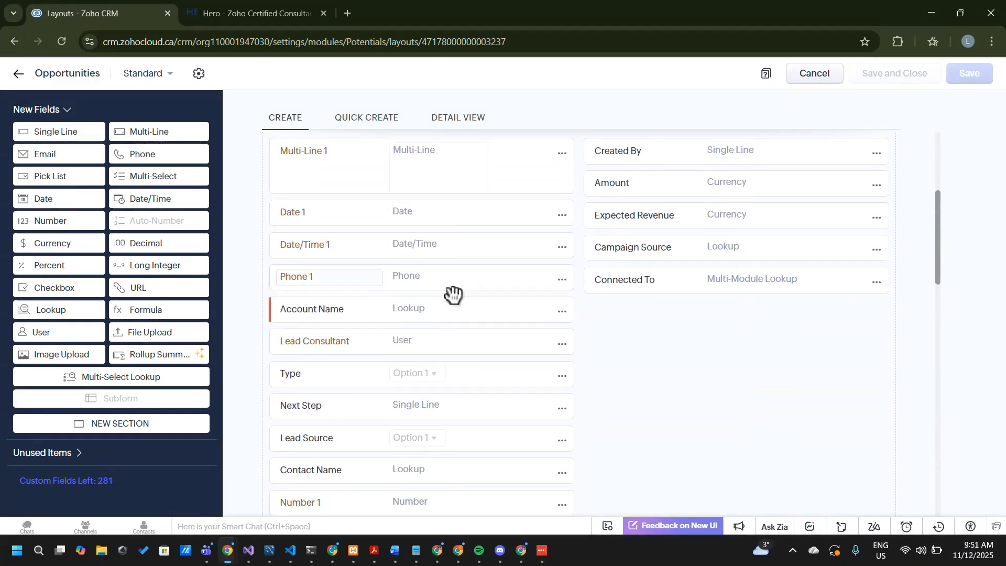
scroll(453, 293, "down", 13)
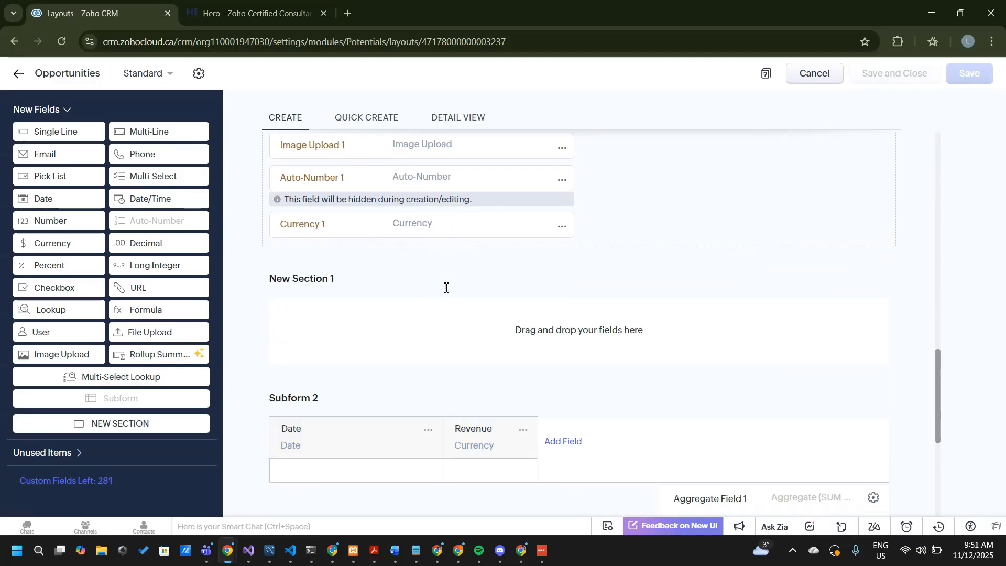
scroll(445, 287, "down", 5)
scroll(444, 286, "up", 3)
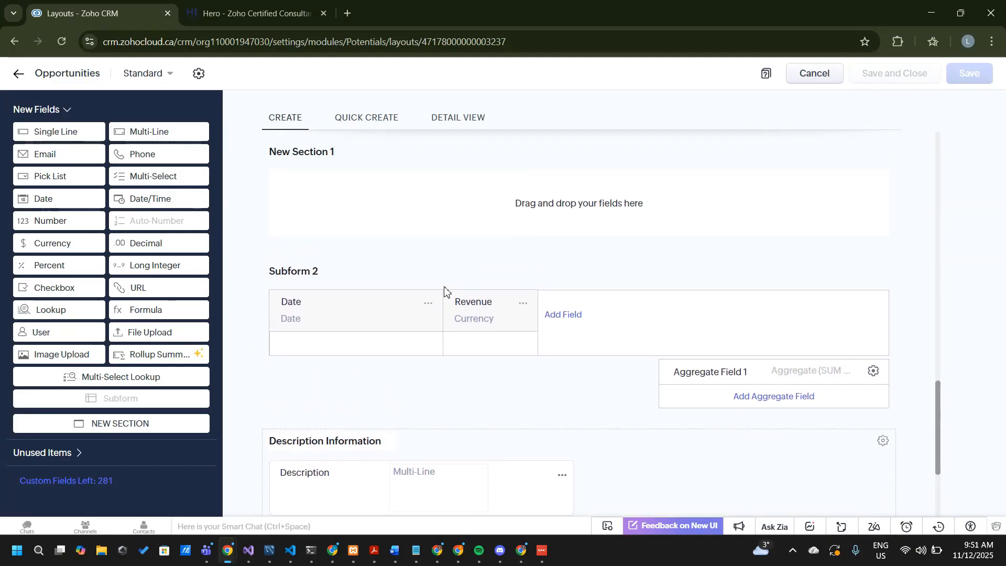
scroll(445, 291, "up", 15)
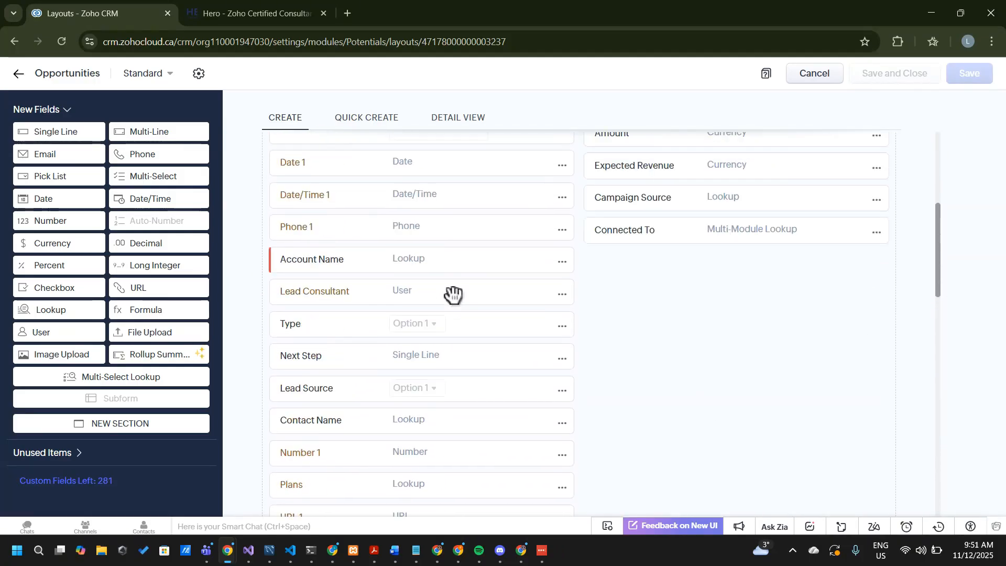
scroll(453, 294, "up", 6)
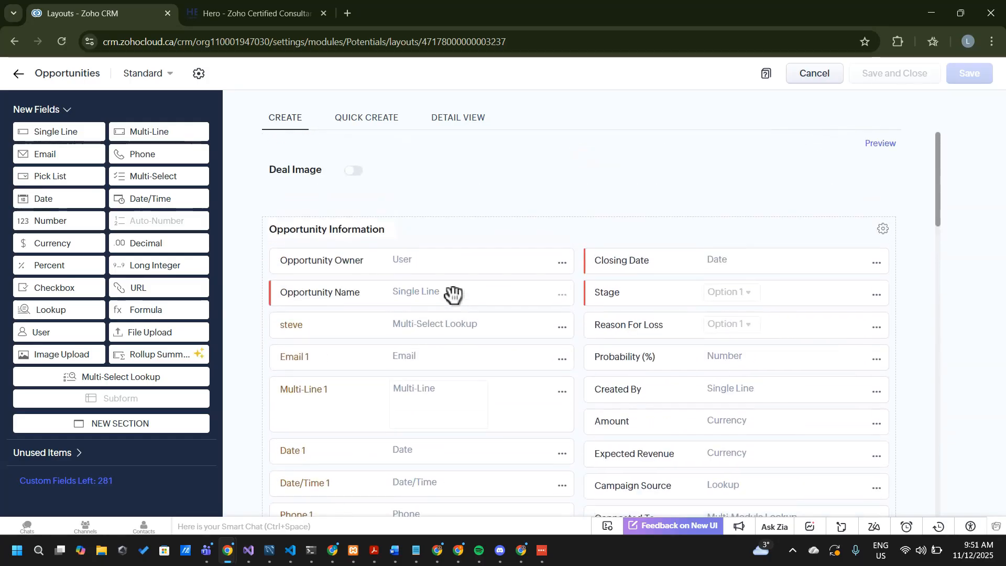
scroll(518, 356, "down", 3)
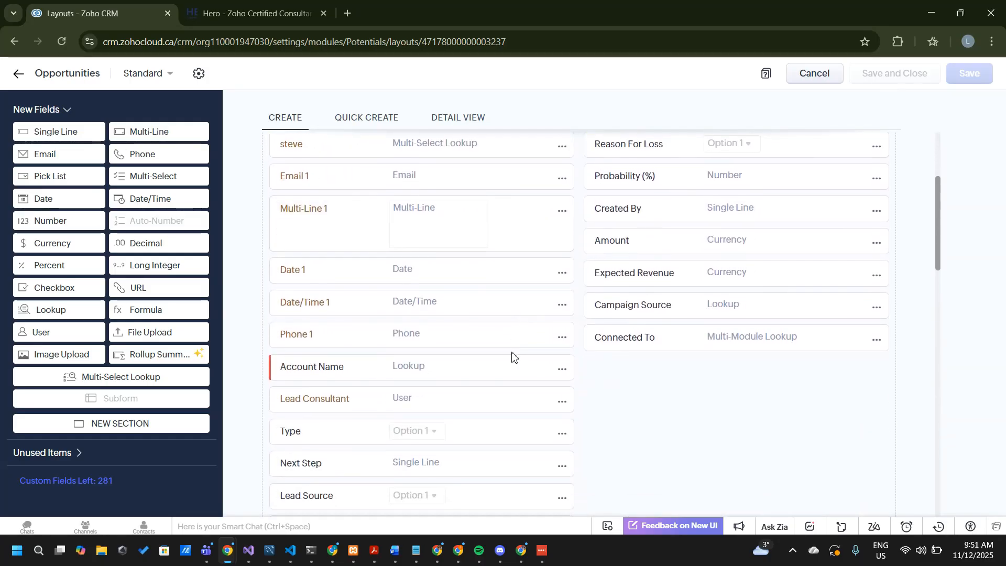
scroll(512, 356, "up", 3)
scroll(521, 359, "down", 3)
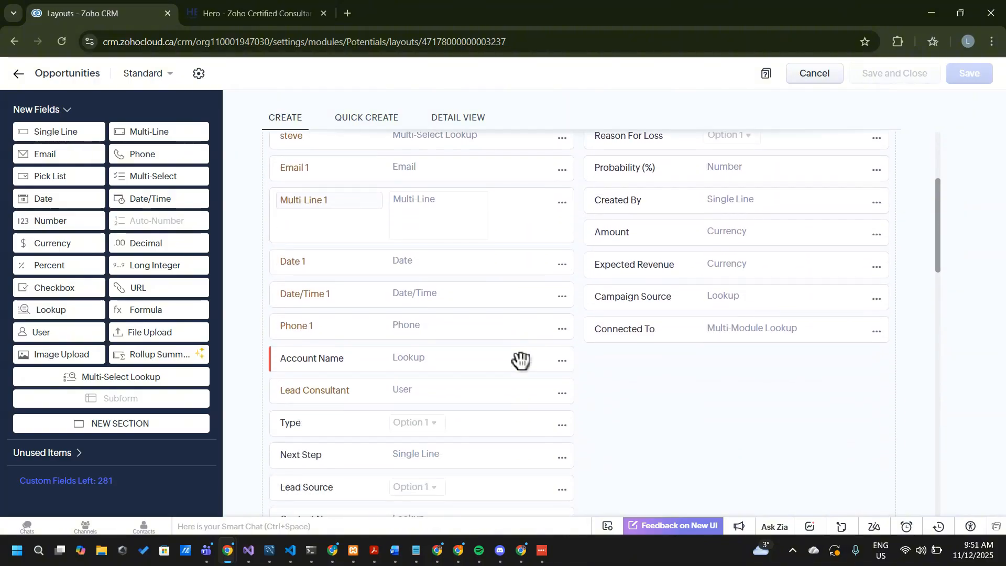
scroll(521, 359, "up", 2)
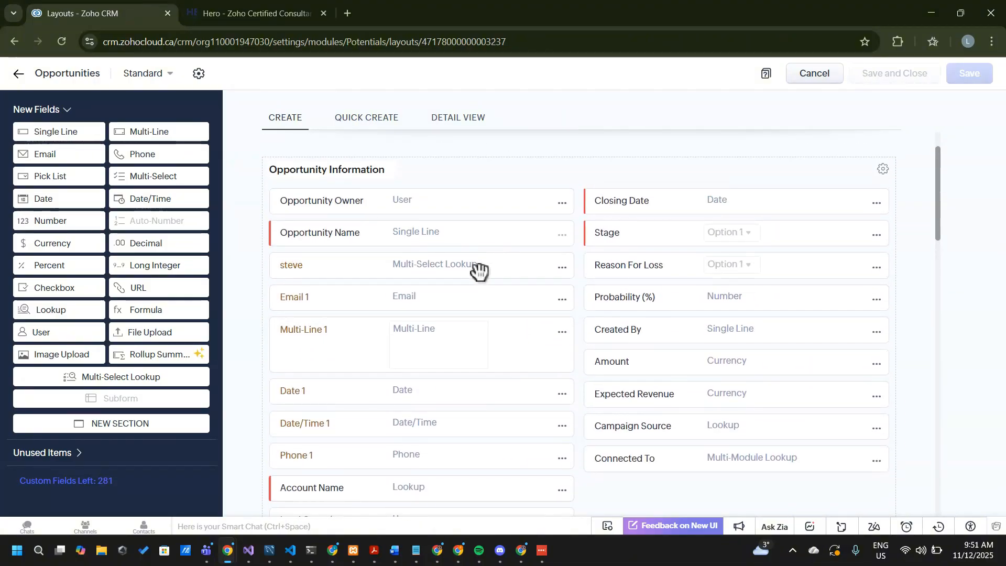
scroll(385, 360, "down", 4)
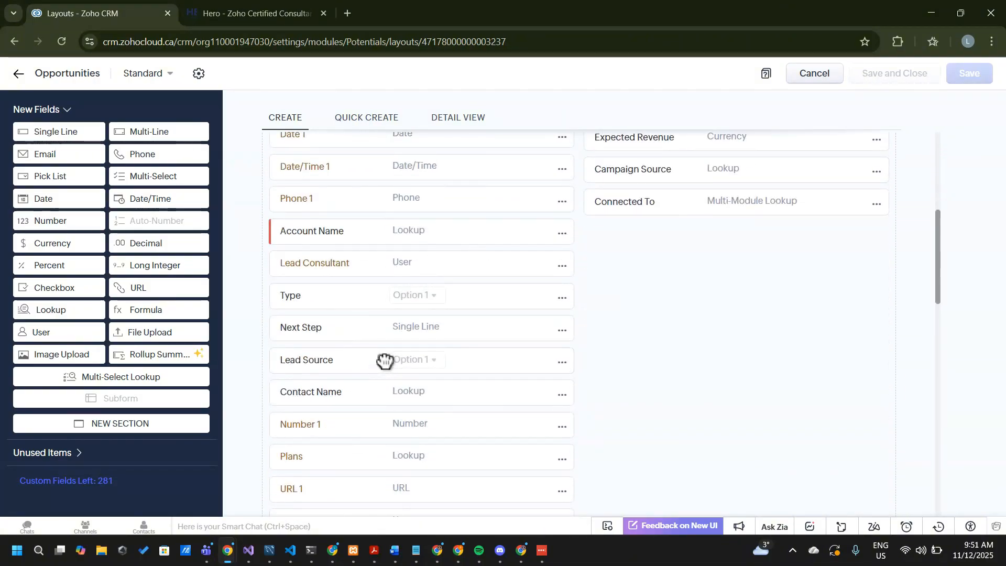
scroll(385, 361, "up", 4)
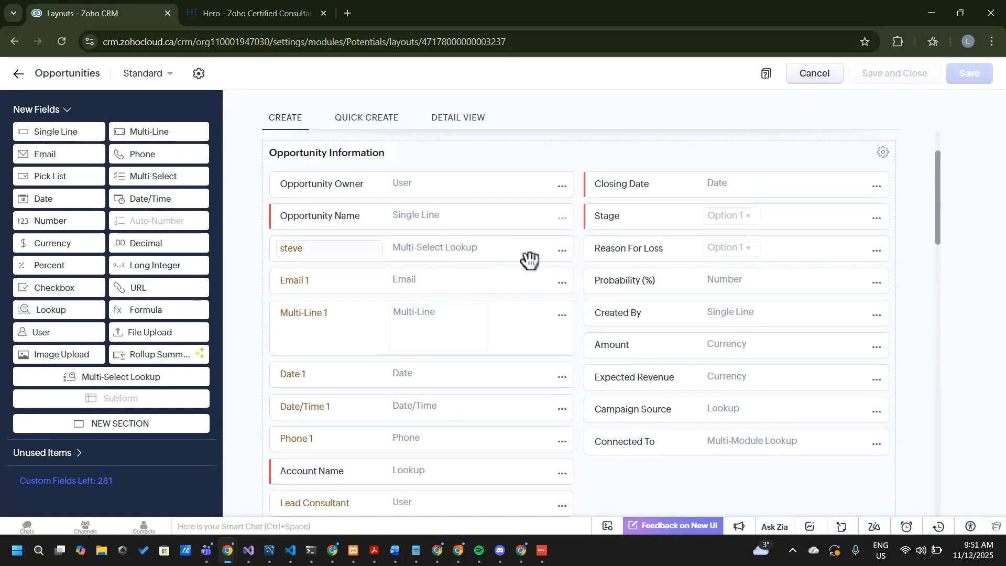
Remove the multi-select lookup field below Opportunity Name from the layout and confirm the removal
left_click(563, 252)
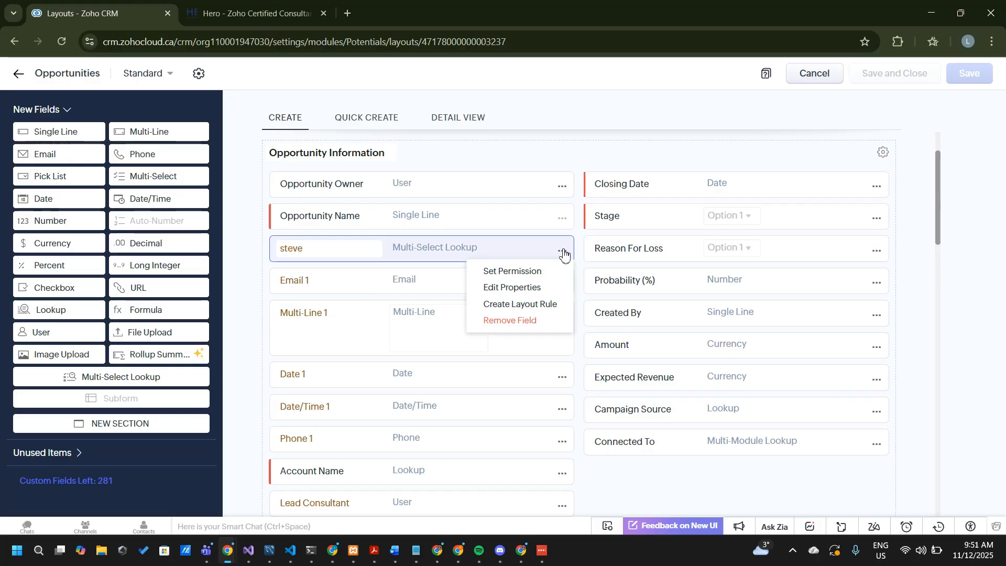
left_click(521, 327)
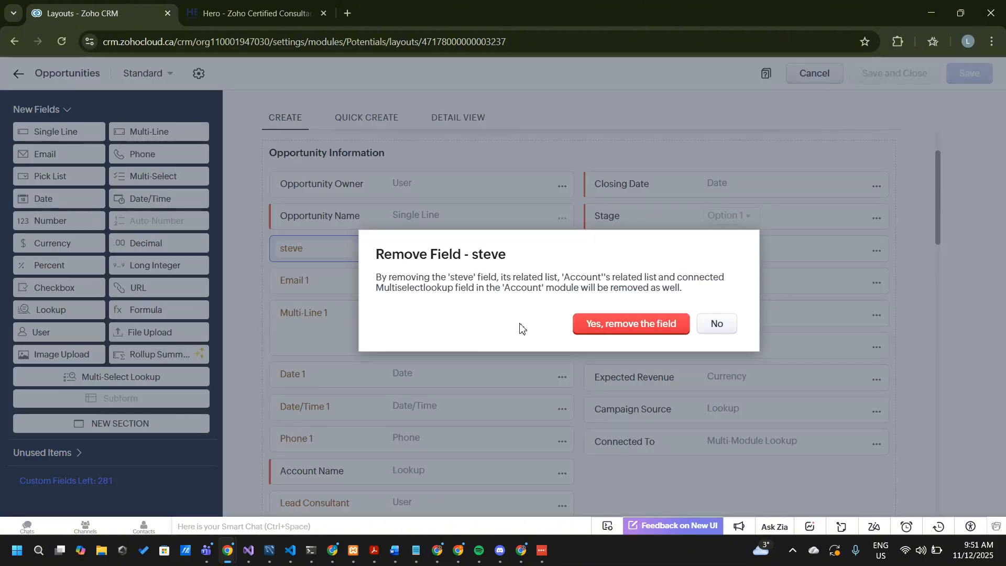
left_click(622, 325)
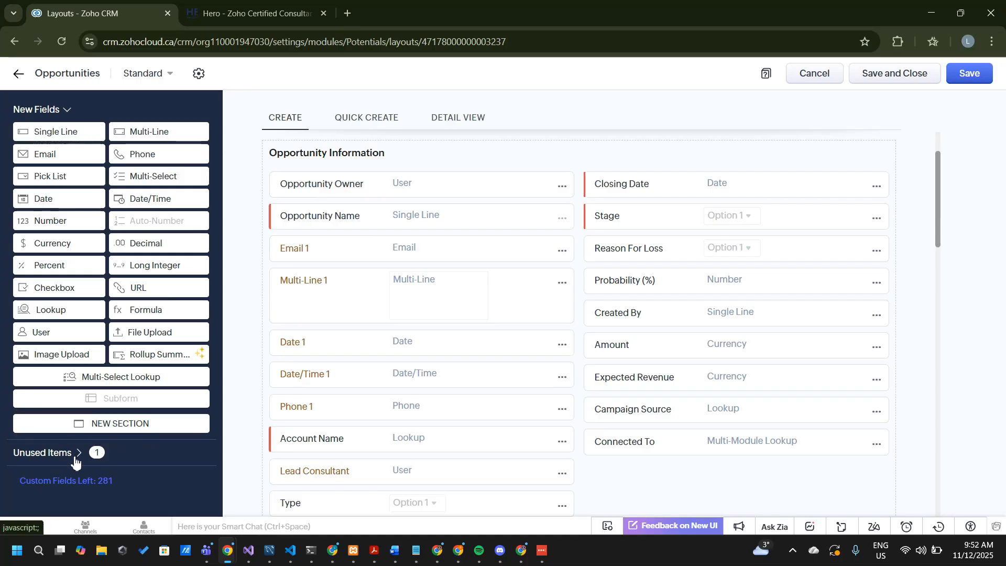
Check the removed lookup field among the unused items, dismiss the chat notification, and return to the new field types
left_click(45, 455)
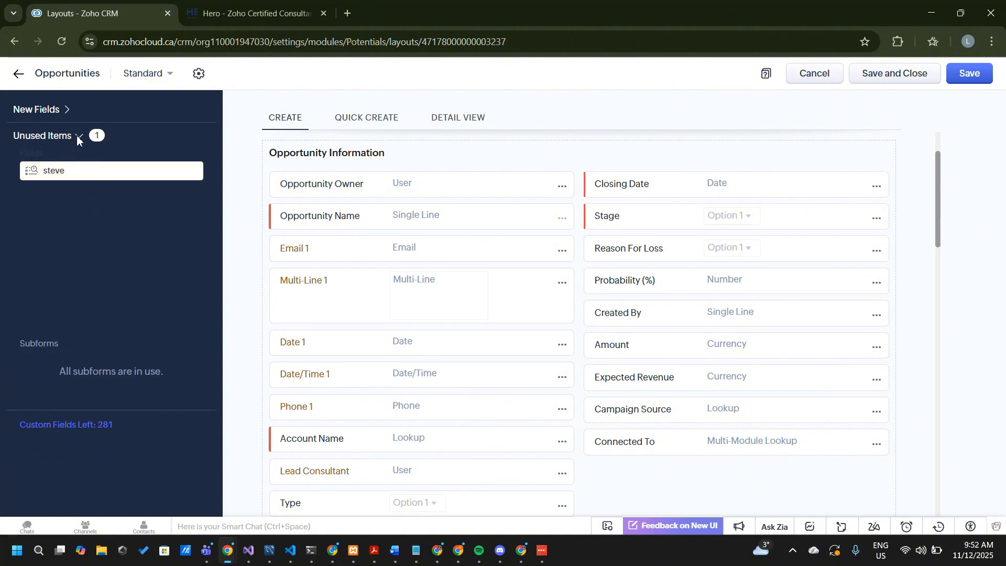
mouse_move(180, 172)
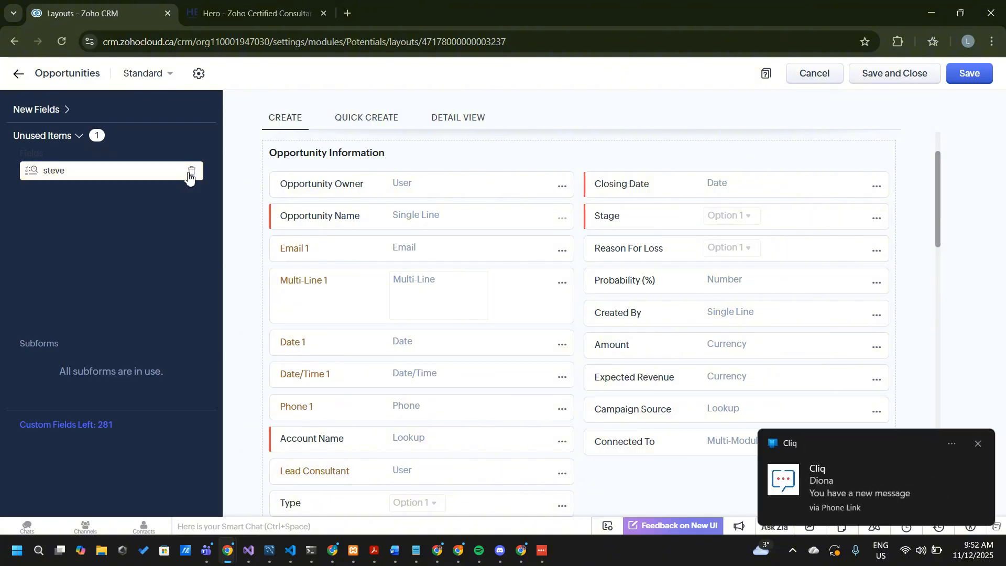
left_click(978, 444)
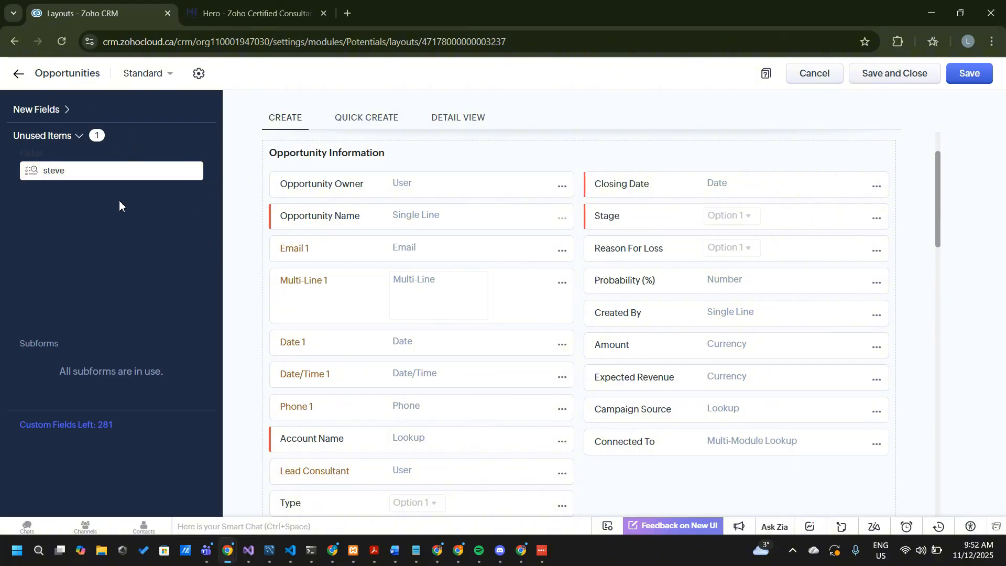
left_click(60, 111)
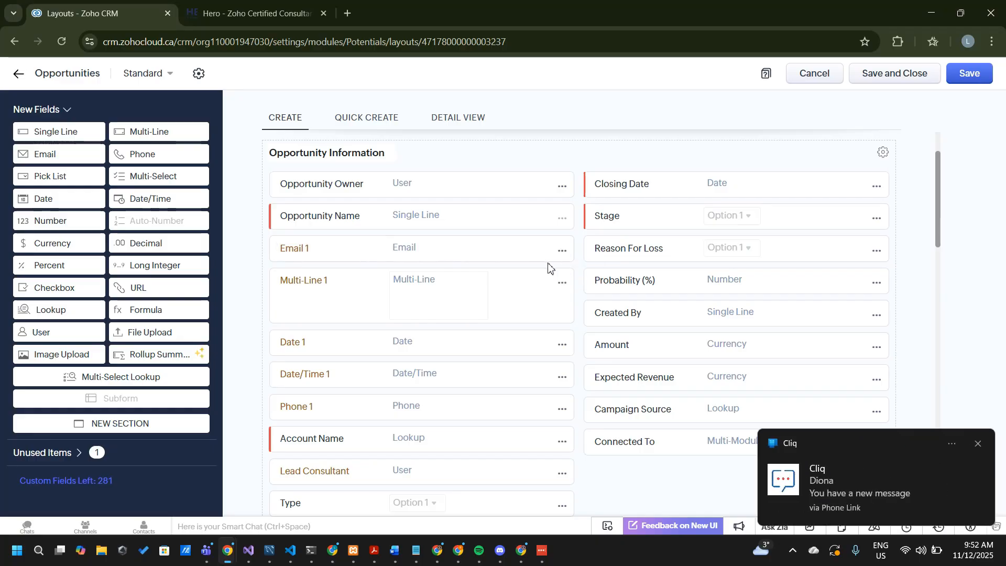
Dismiss the chat notification, and remove the Email 1 and Multi-Line 1 fields from the Opportunity Information section
left_click(978, 444)
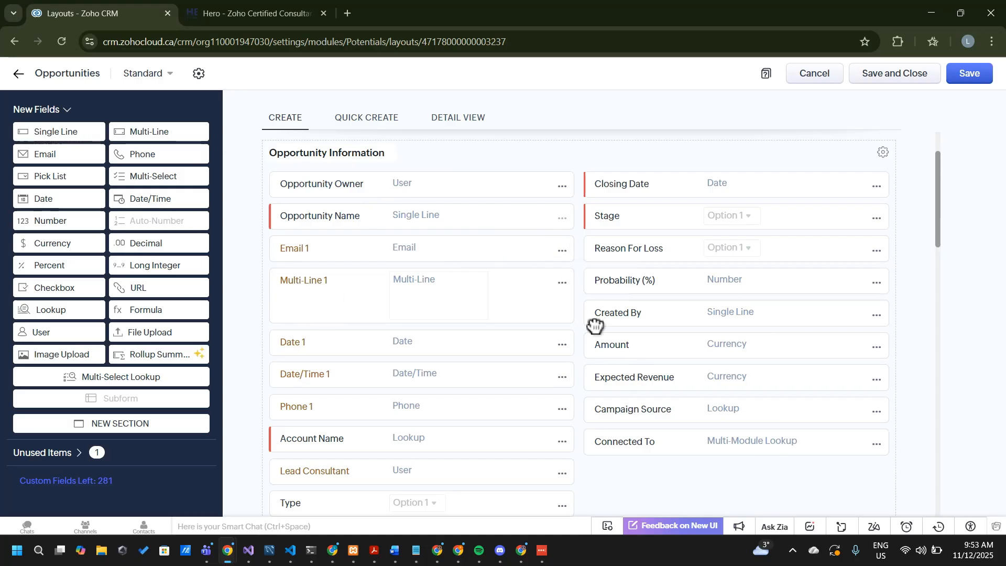
left_click(563, 250)
left_click(490, 354)
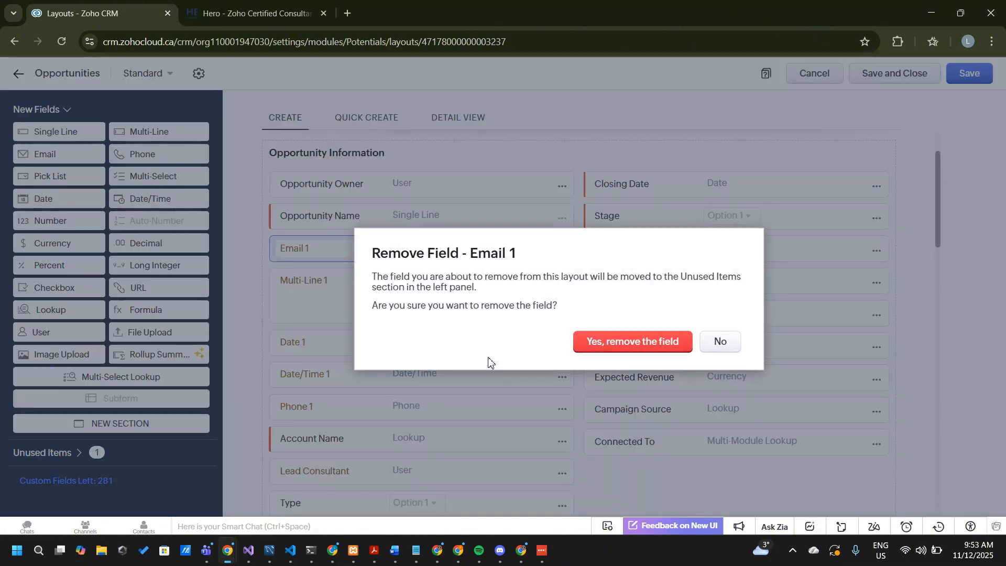
left_click(610, 343)
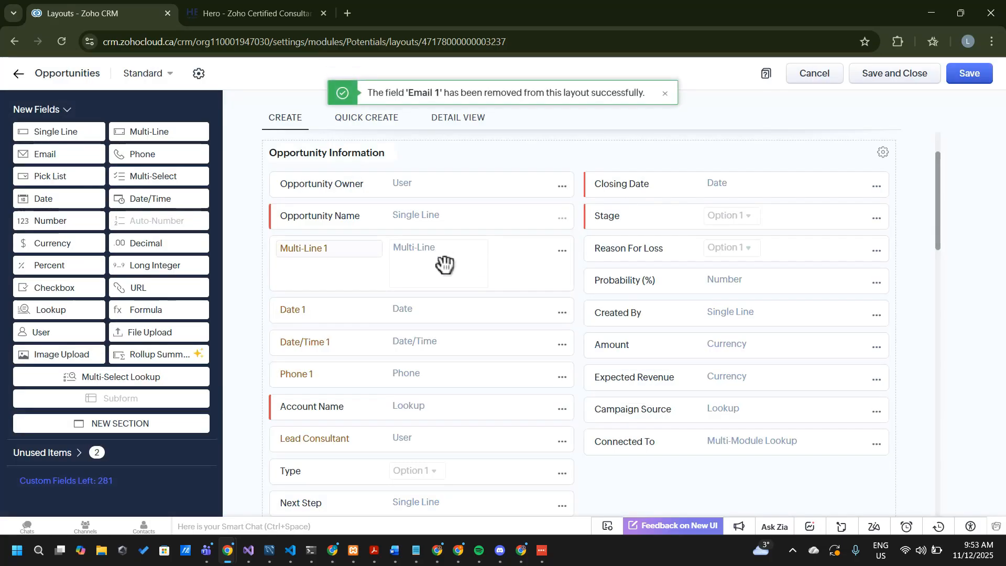
left_click(563, 252)
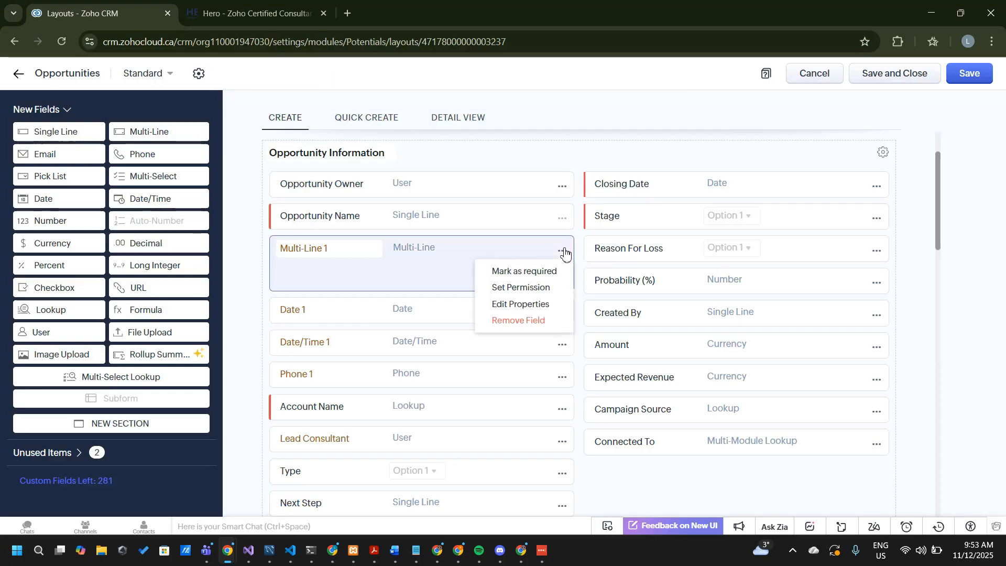
left_click(514, 321)
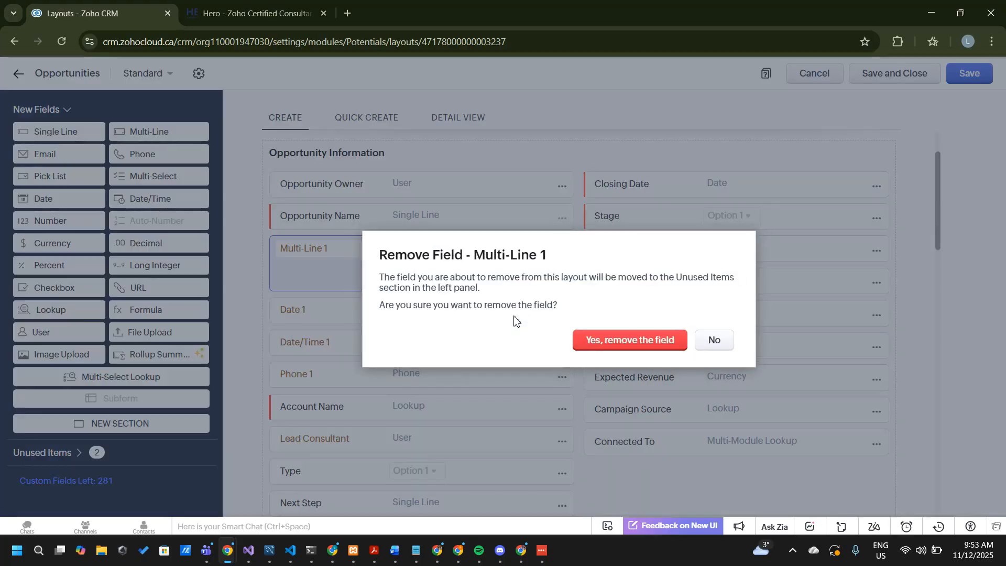
left_click(603, 339)
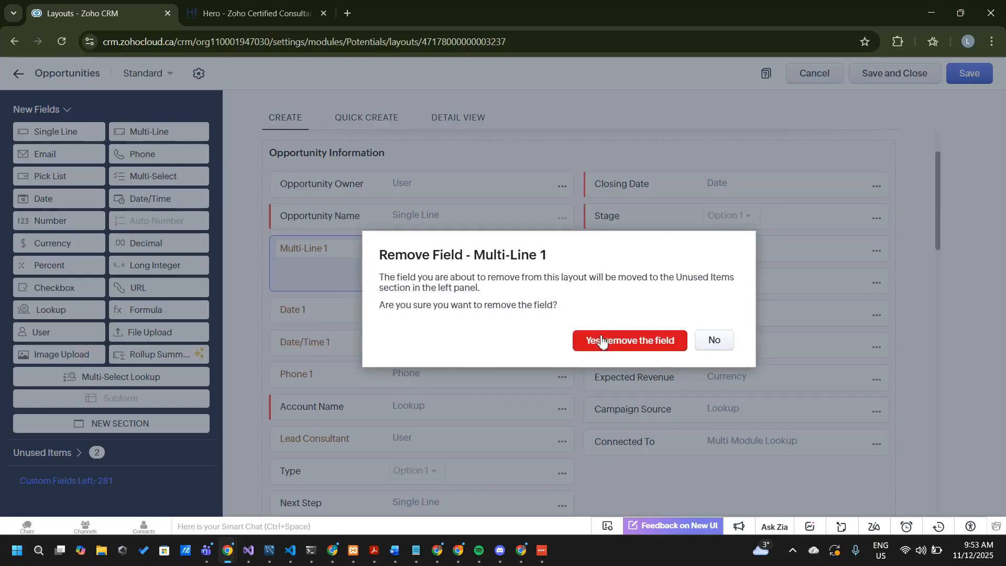
Remove the Date 1 and Date/Time 1 fields from the Opportunity Information section, confirming each removal
left_click(565, 253)
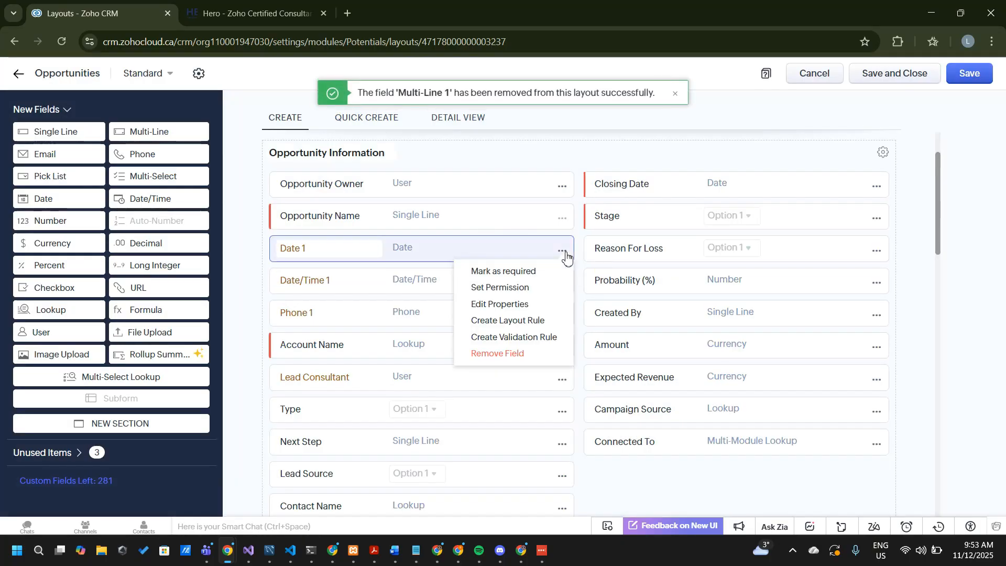
left_click(512, 351)
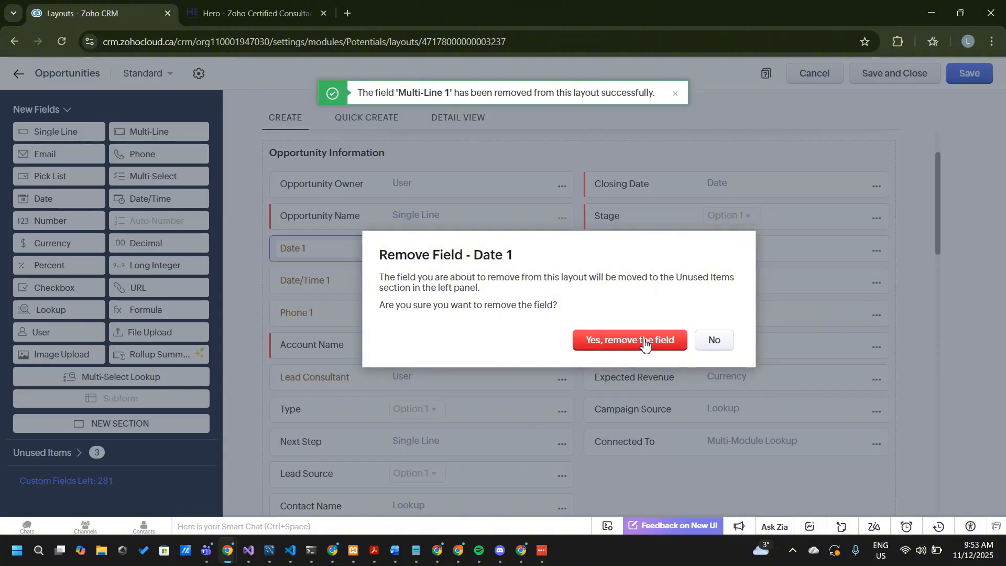
left_click(641, 340)
left_click(563, 254)
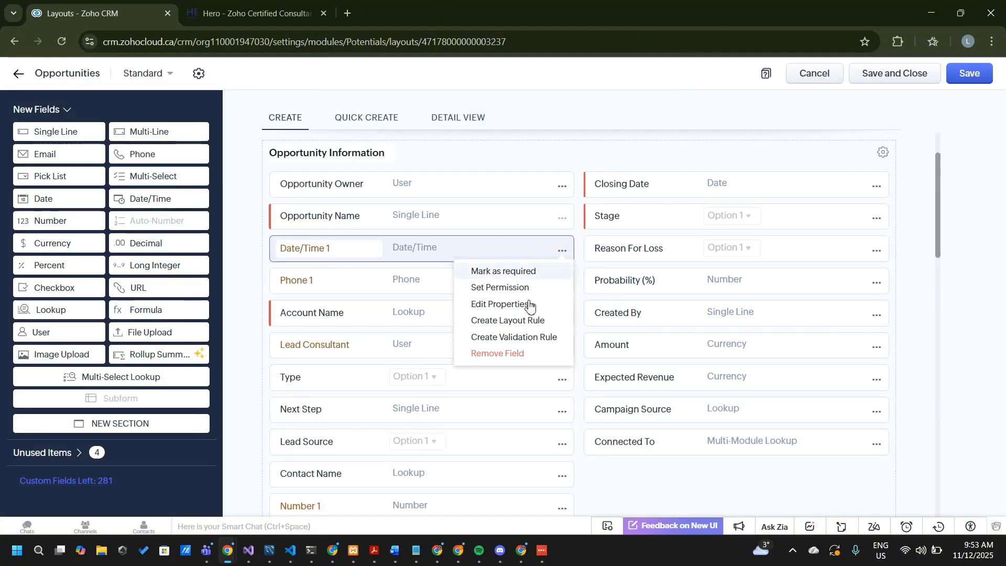
left_click(496, 352)
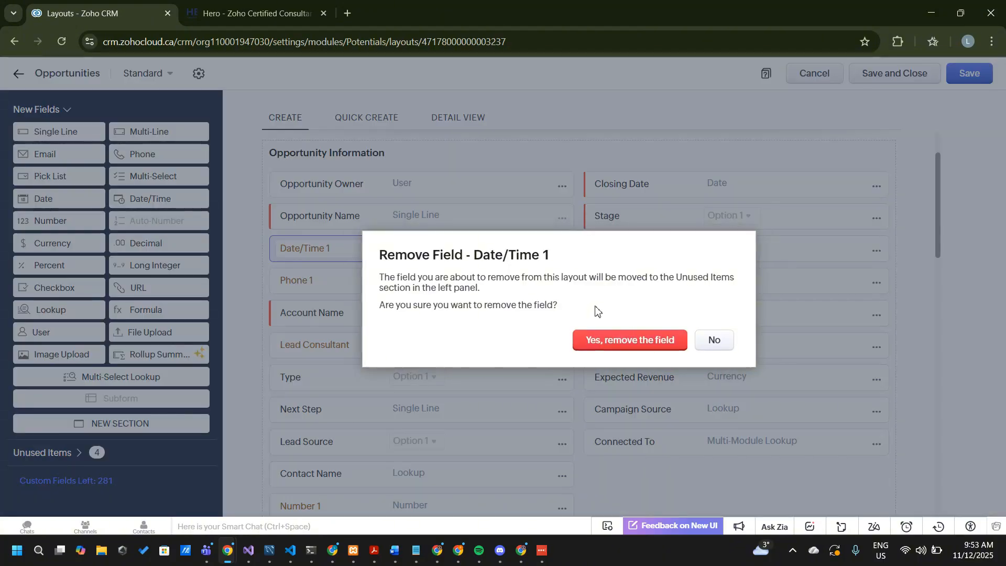
left_click(621, 341)
Remove the Phone 1 and Lead Consultant fields from the layout, confirming each removal
left_click(563, 253)
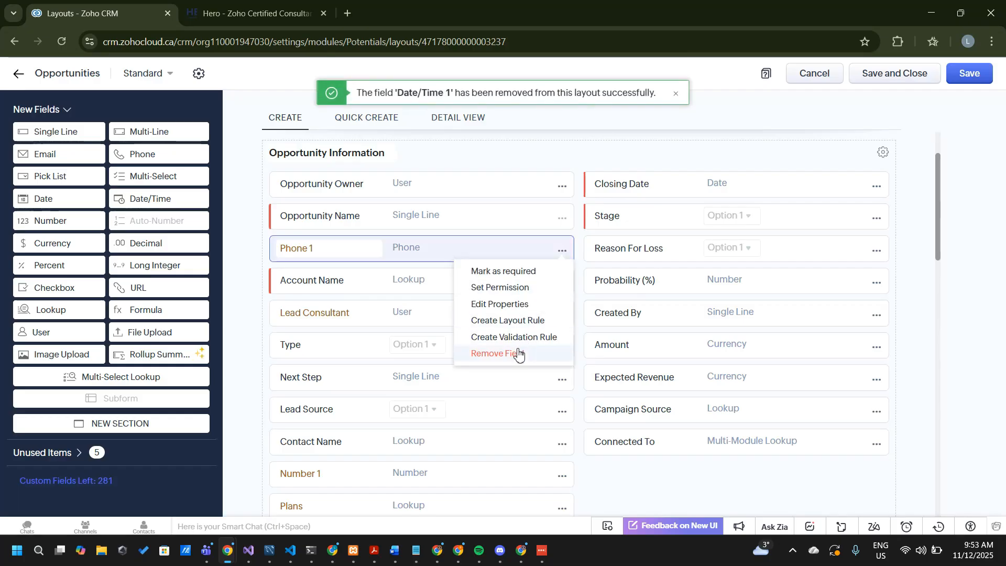
left_click(518, 354)
left_click(586, 341)
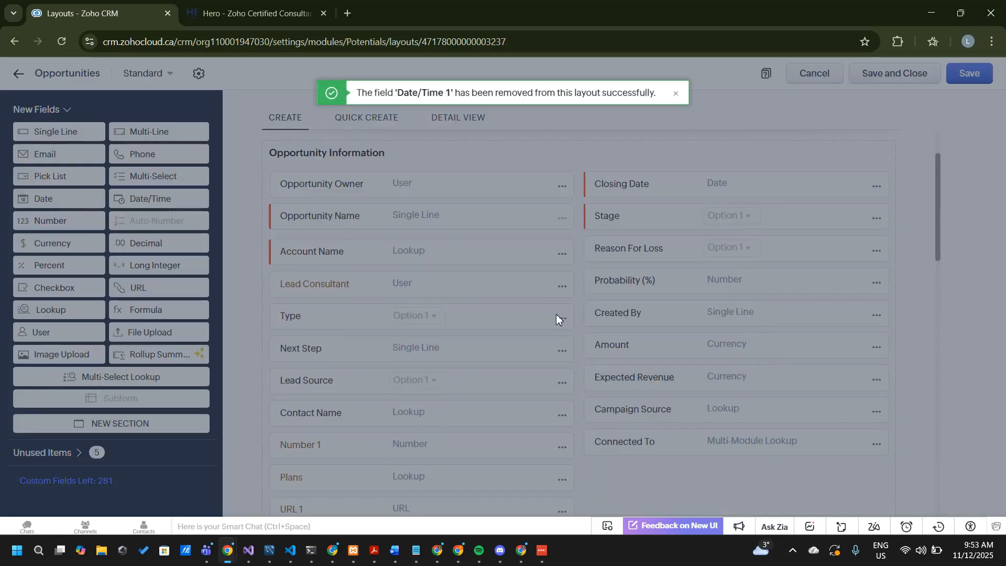
left_click(562, 282)
left_click(527, 367)
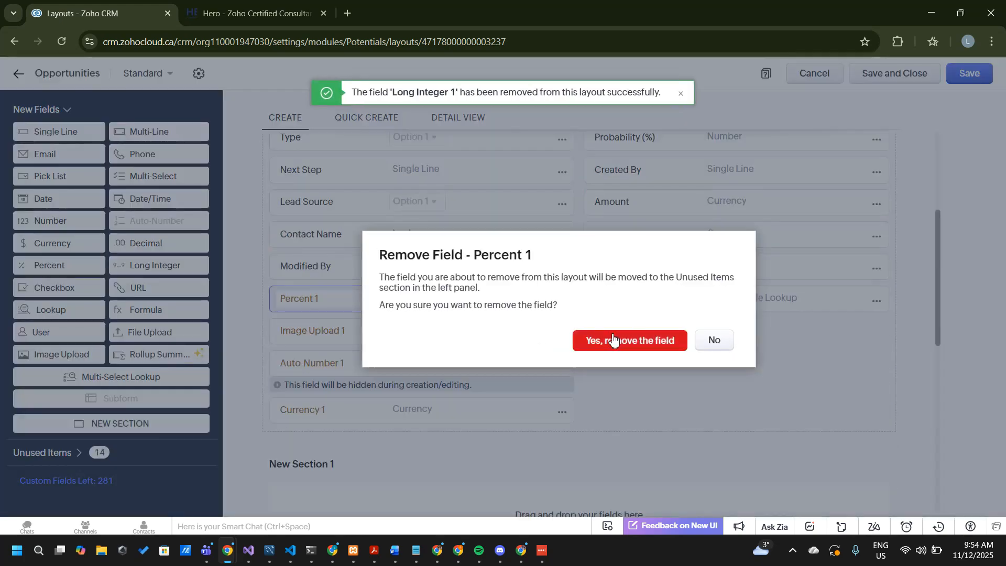
left_click(613, 340)
Remove the Image Upload 1 and Auto-Number 1 fields from the Opportunity Information section
left_click(562, 301)
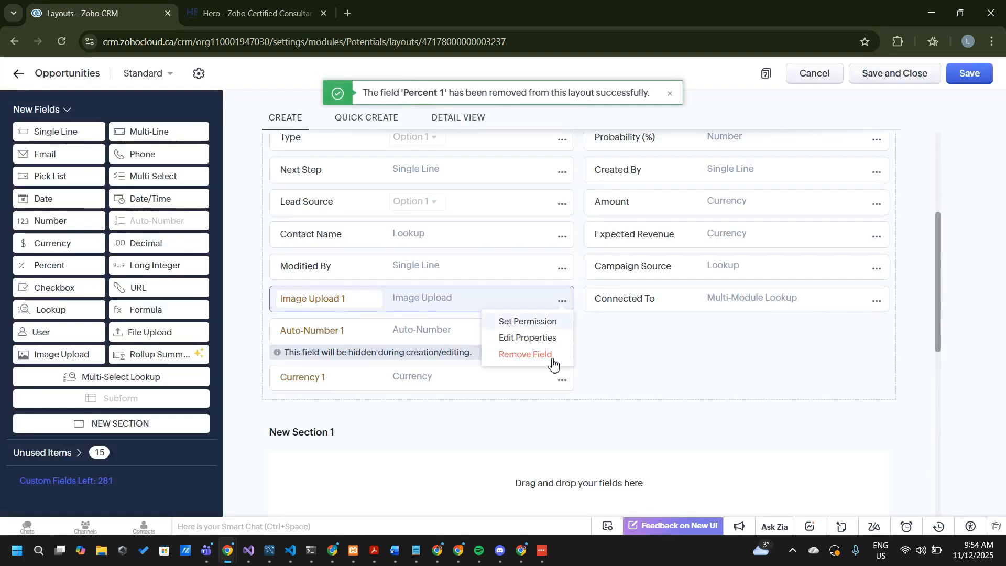
left_click(534, 358)
left_click(591, 342)
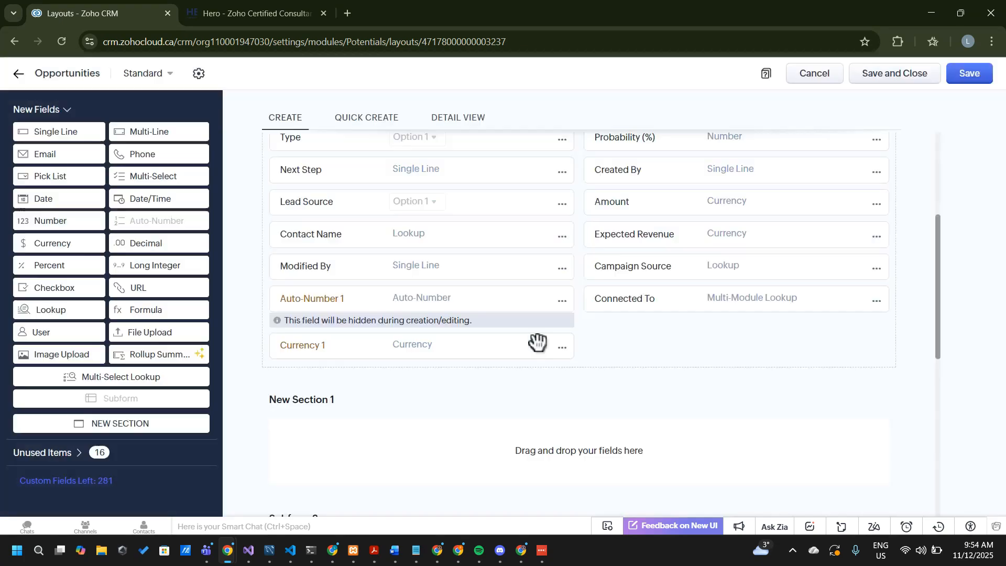
left_click(565, 301)
left_click(540, 358)
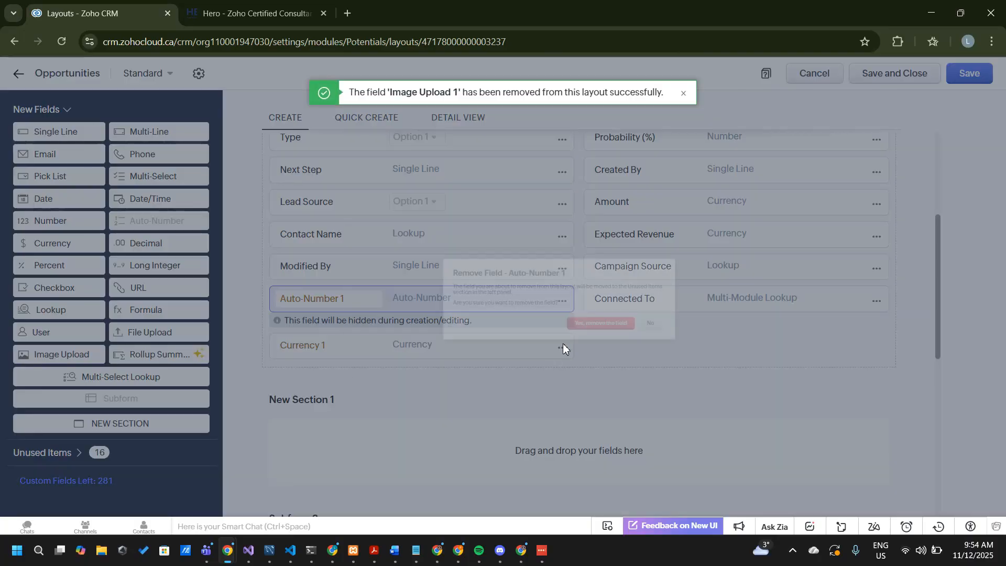
left_click(653, 341)
Remove the Currency 1 field below Modified By from the layout and confirm the removal
left_click(562, 302)
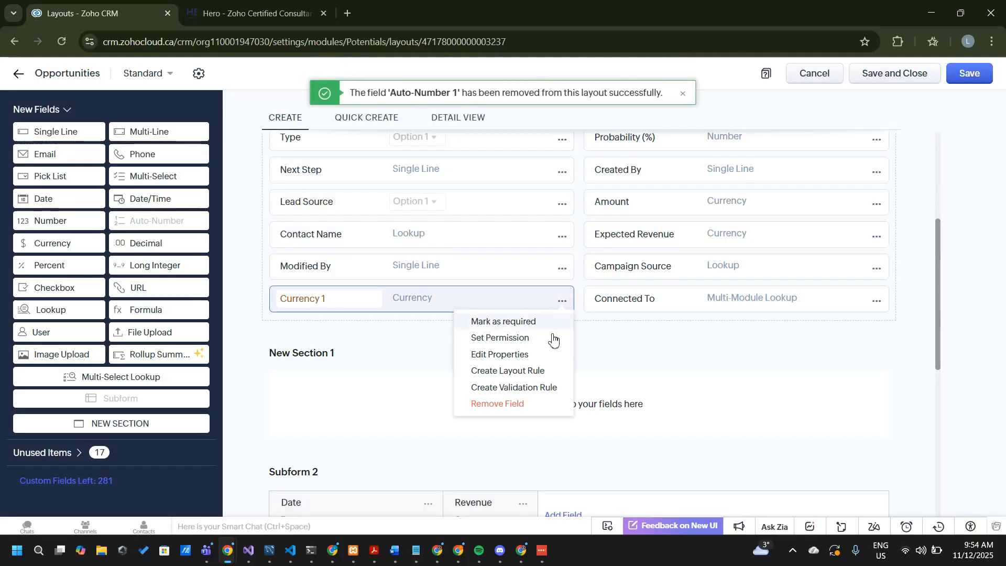
left_click(503, 404)
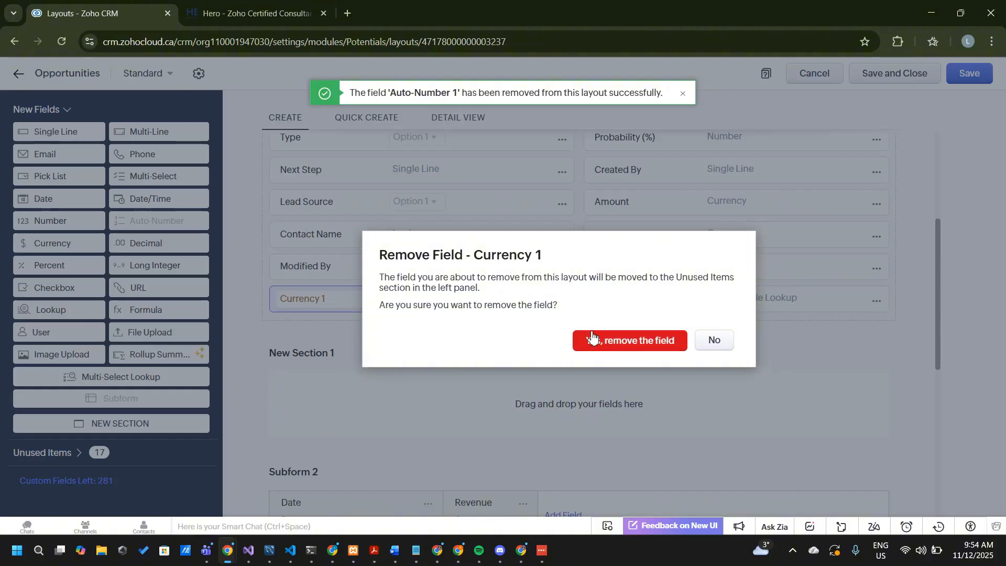
left_click(624, 342)
Examine the field options of Opportunity Owner and Type, and review the remaining fields, sections and subforms of the layout
scroll(483, 303, "up", 5)
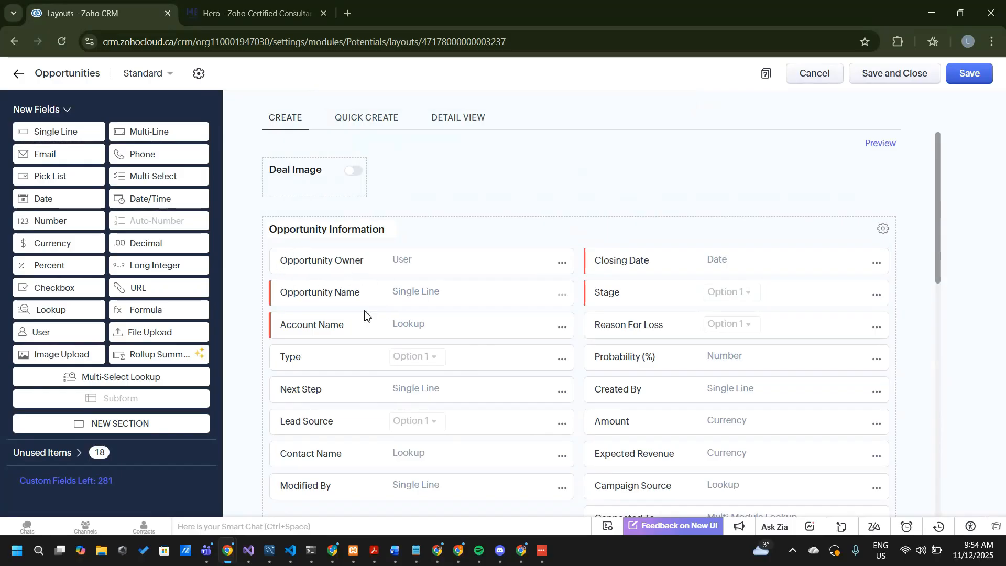
left_click(563, 265)
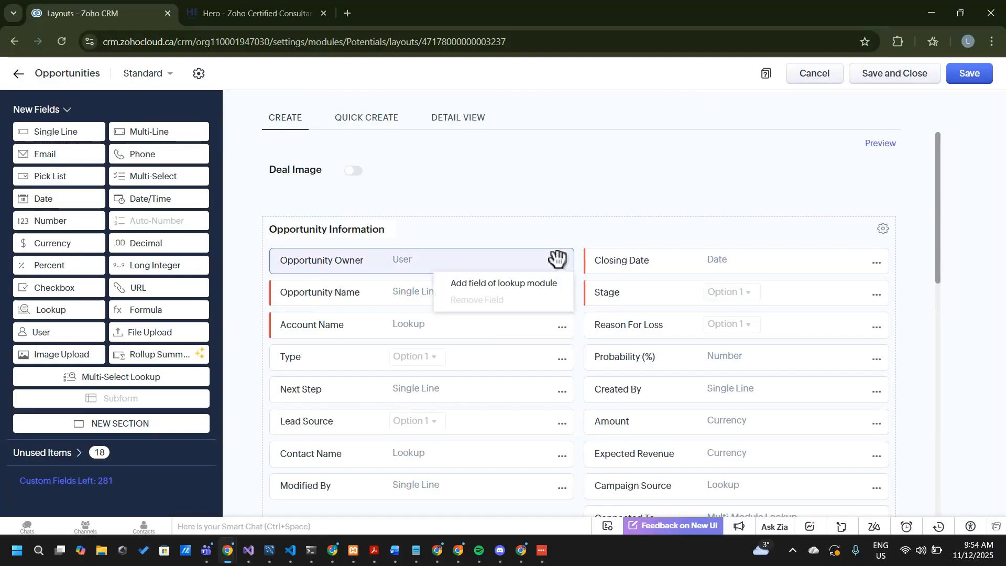
left_click(540, 222)
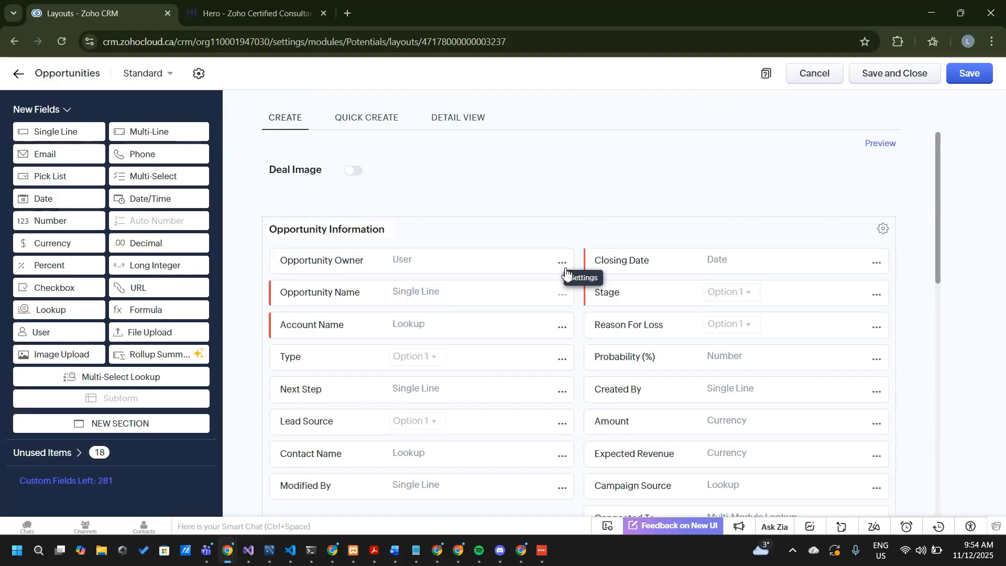
left_click(563, 366)
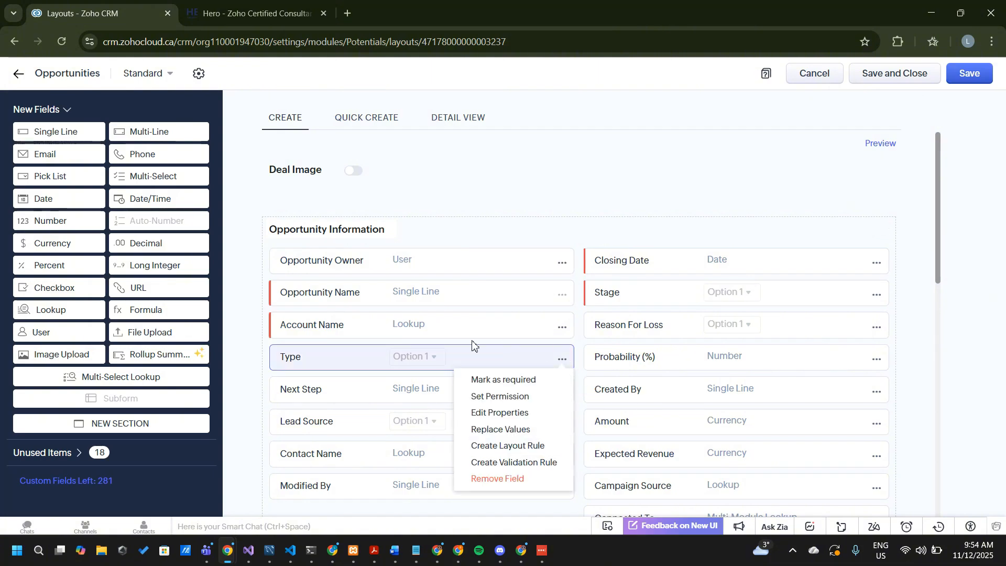
left_click(445, 337)
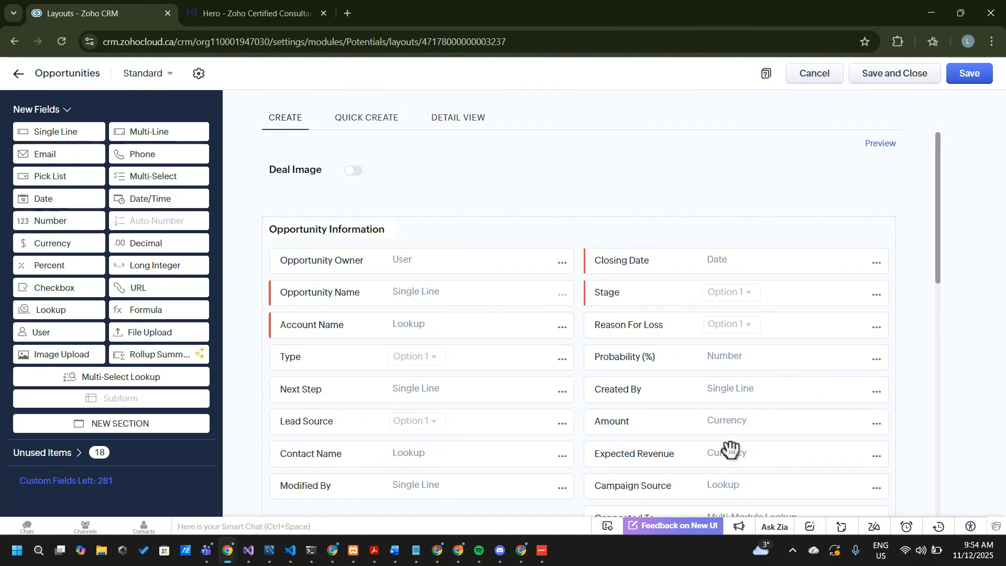
scroll(730, 449, "down", 1)
scroll(731, 449, "down", 1)
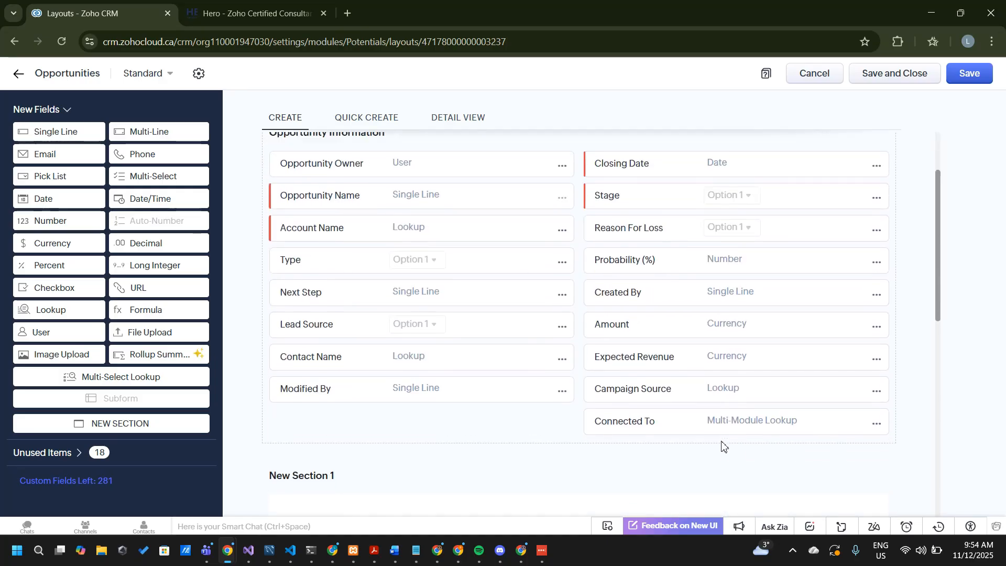
scroll(731, 449, "up", 1)
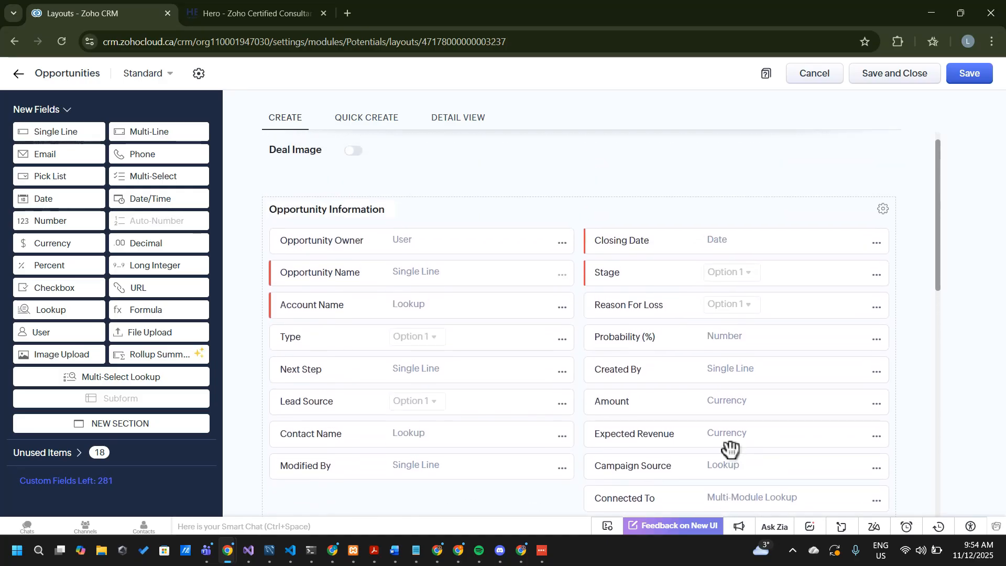
scroll(728, 448, "down", 6)
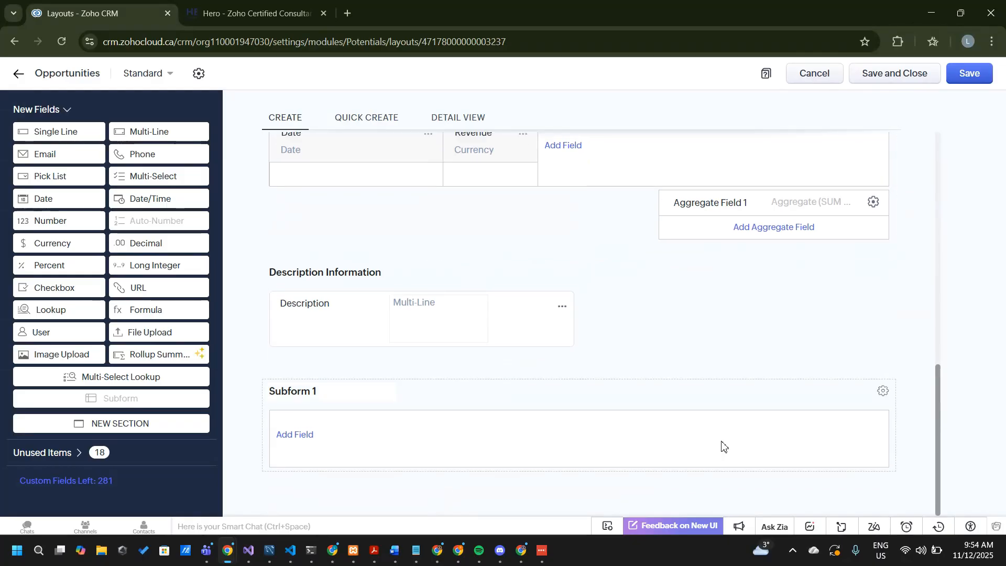
scroll(722, 445, "up", 10)
scroll(722, 445, "down", 3)
scroll(726, 446, "up", 2)
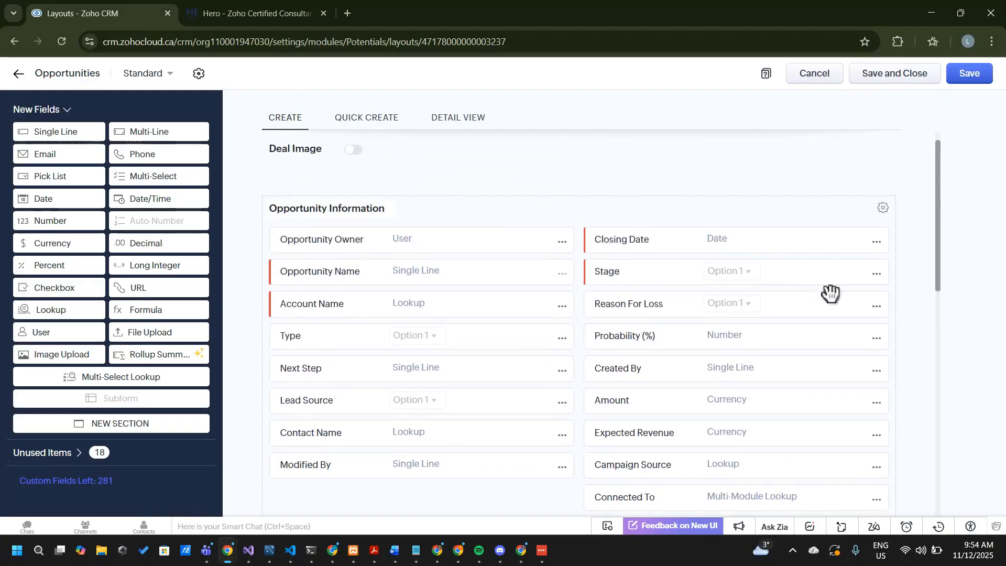
Check whether the Stage field offers removal, and open the options of the Type field
left_click(876, 275)
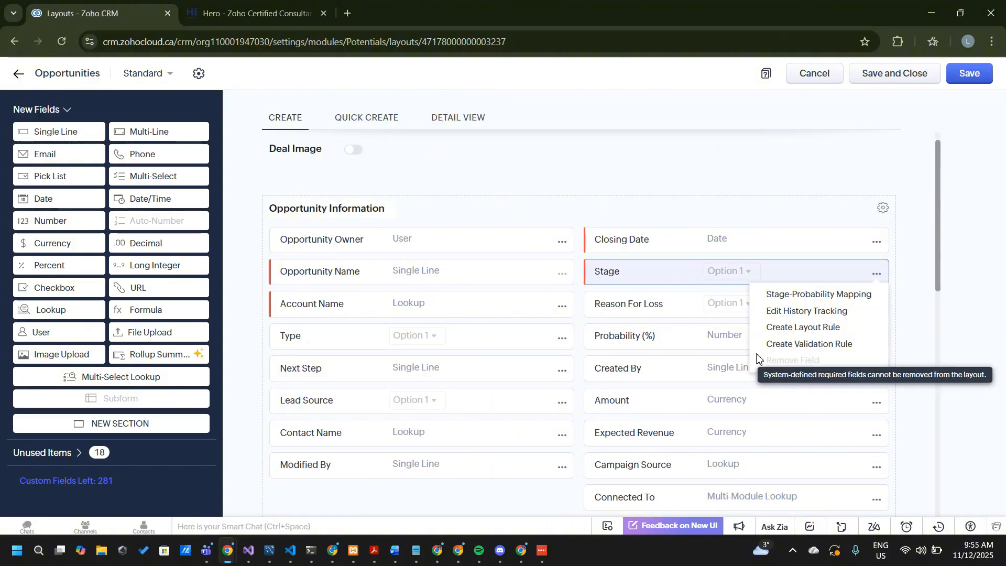
left_click(560, 293)
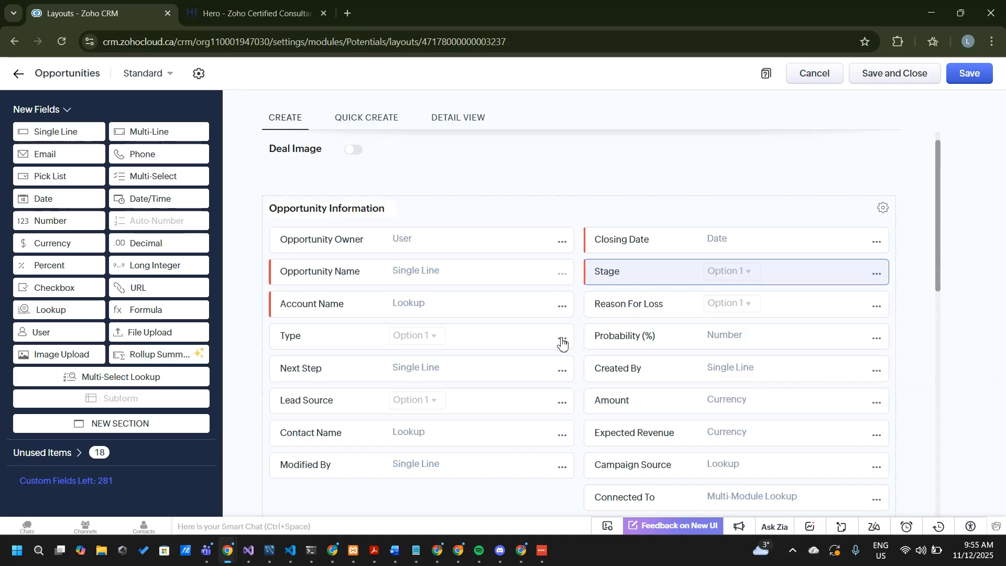
left_click(562, 341)
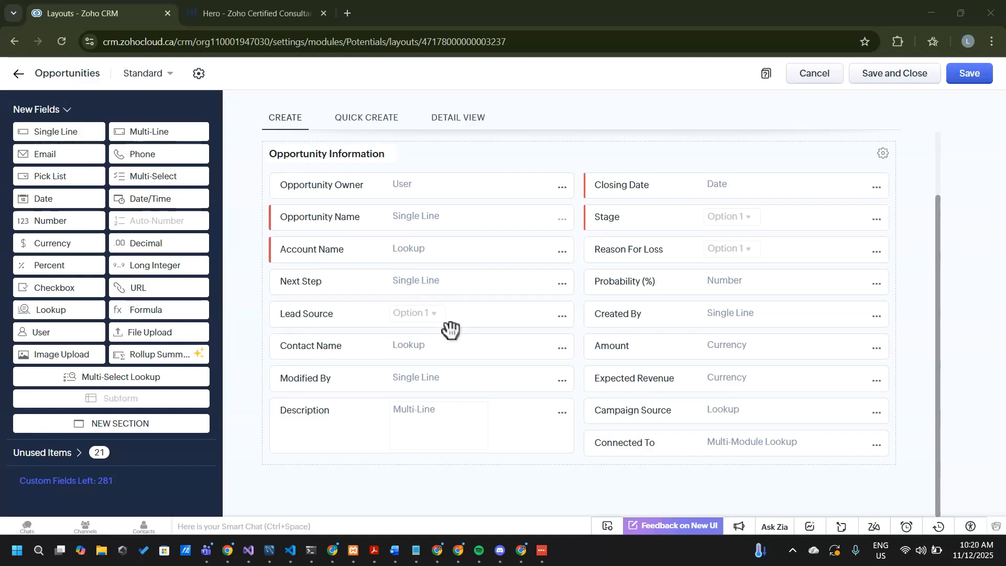
Review the fields remaining in the Opportunity Information section of the cleaned-up layout
scroll(555, 411, "up", 2)
scroll(556, 412, "down", 2)
scroll(438, 290, "up", 2)
scroll(438, 290, "down", 2)
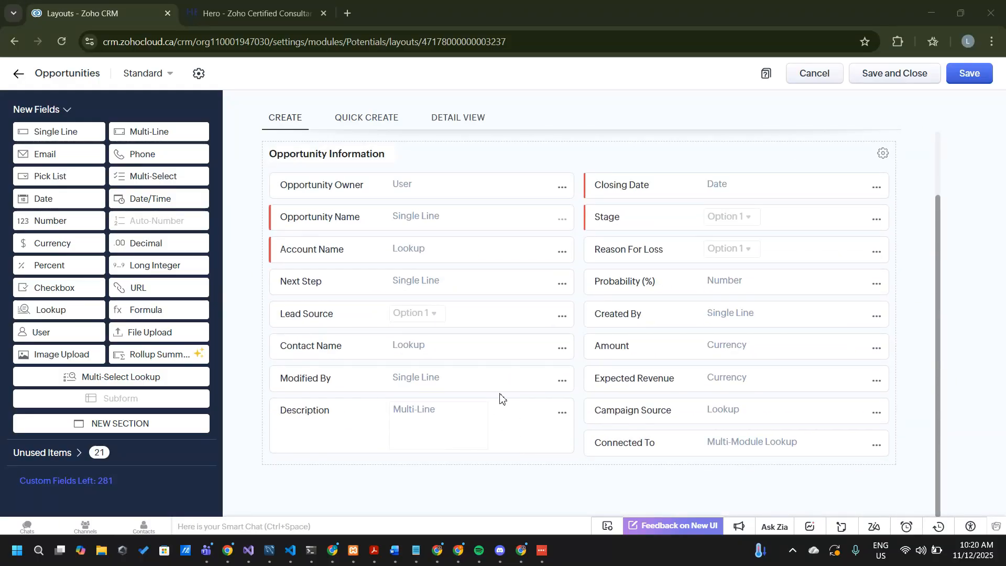
scroll(500, 398, "up", 2)
scroll(501, 398, "down", 2)
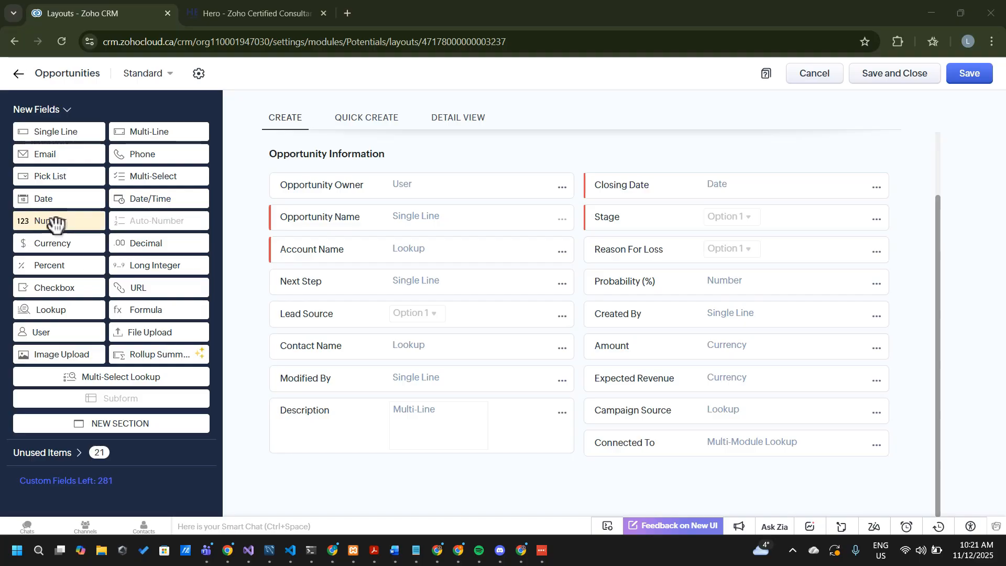
Examine the available new field types, read the BrightEdge Solutions demands note in Notepad, and minimize the note
mouse_move(155, 224)
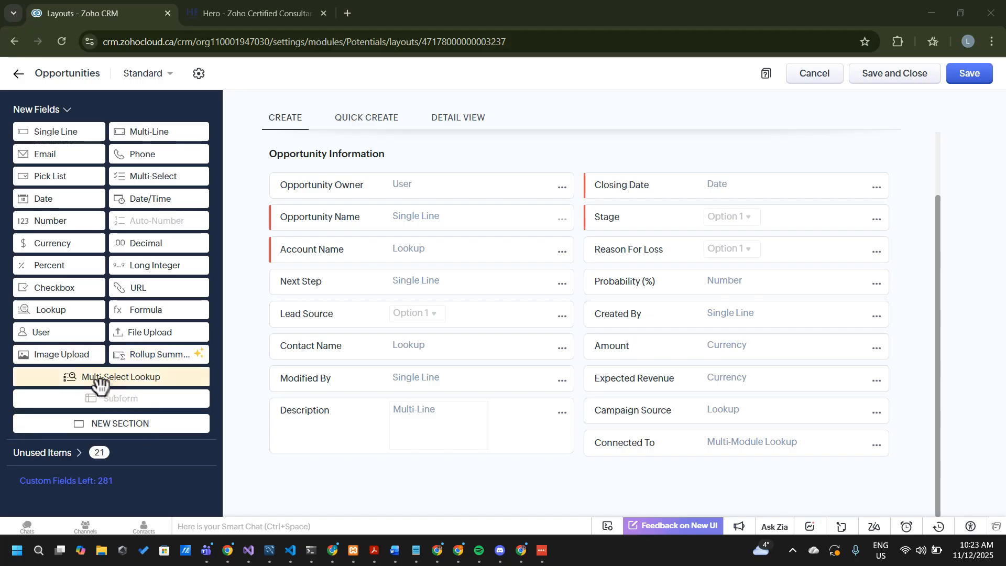
mouse_move(100, 384)
left_mouse_down()
mouse_move(332, 427)
mouse_move(285, 404)
mouse_move(70, 378)
mouse_move(79, 382)
left_mouse_up()
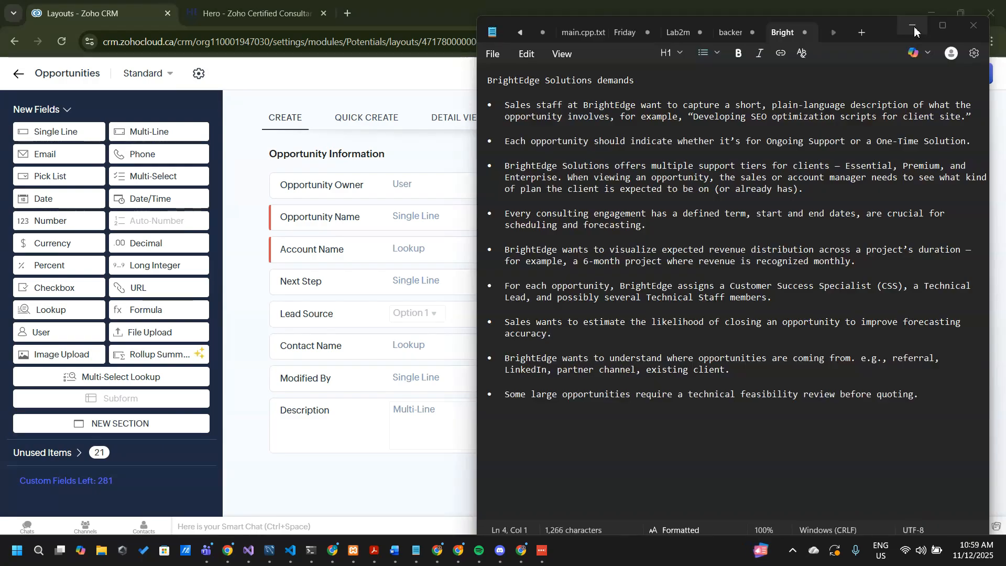
left_click(914, 27)
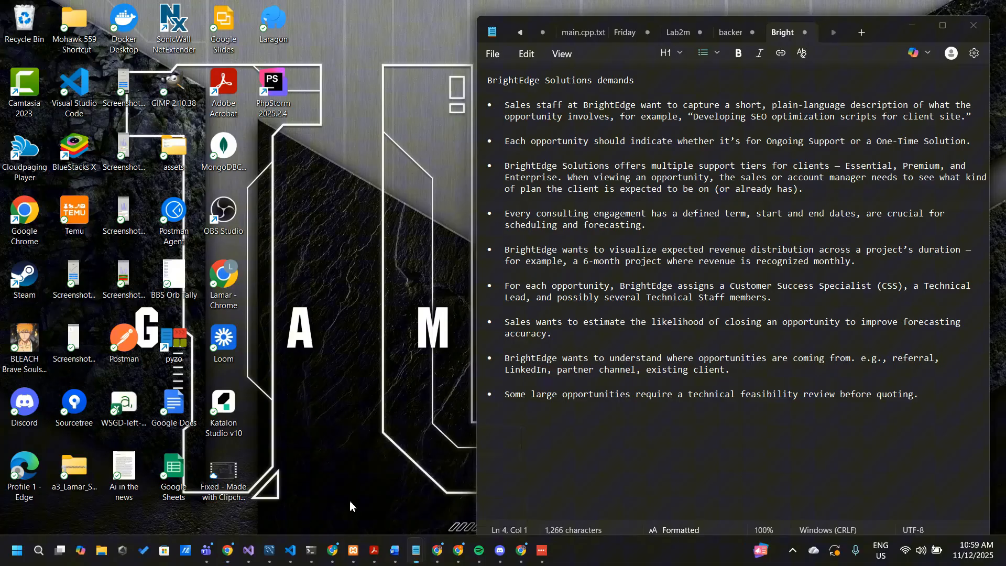
Read the BrightEdge Solutions demand for a short opportunity description in the Notepad note, and return to the layout editor
left_click(382, 468)
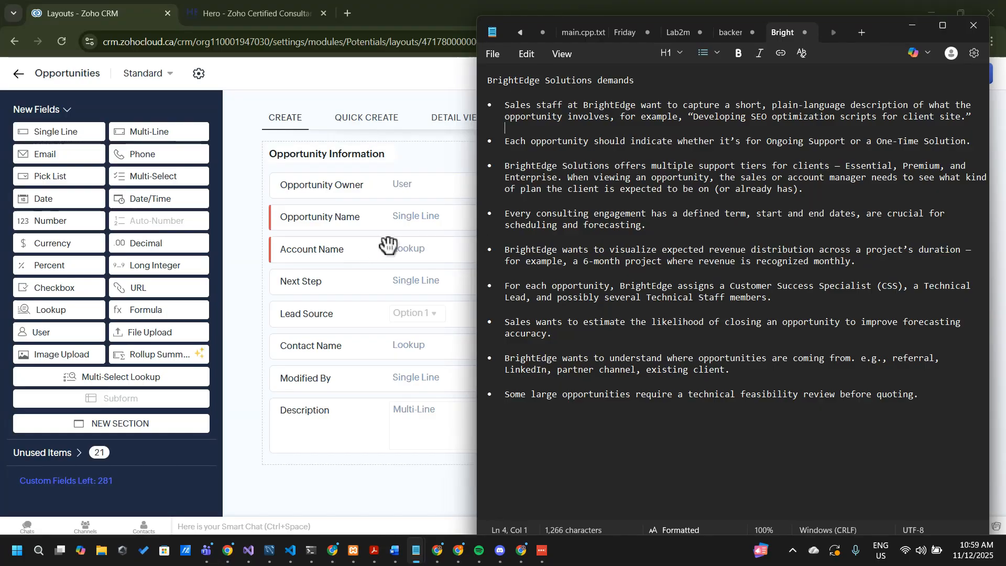
left_click(468, 194)
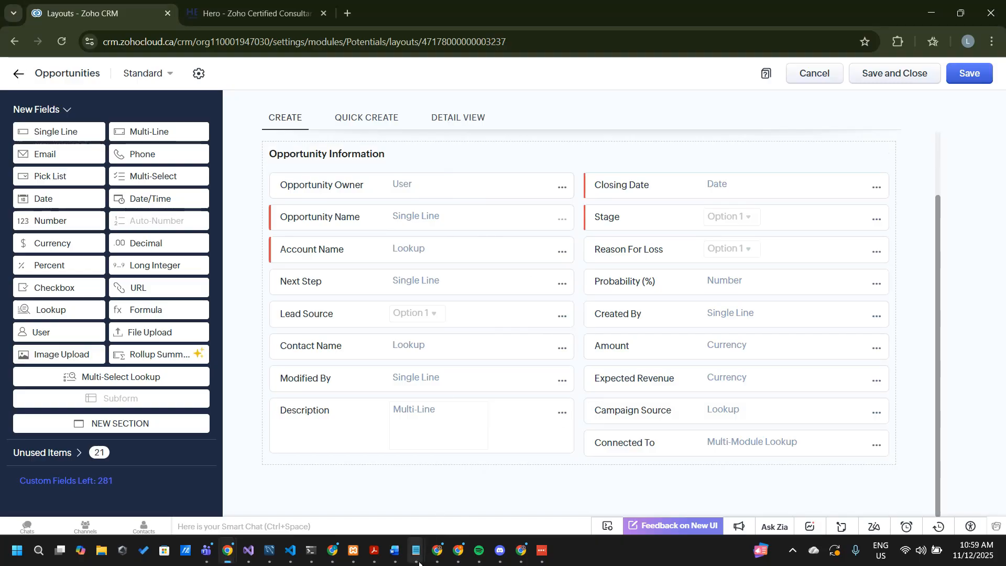
mouse_move(419, 563)
left_click(369, 493)
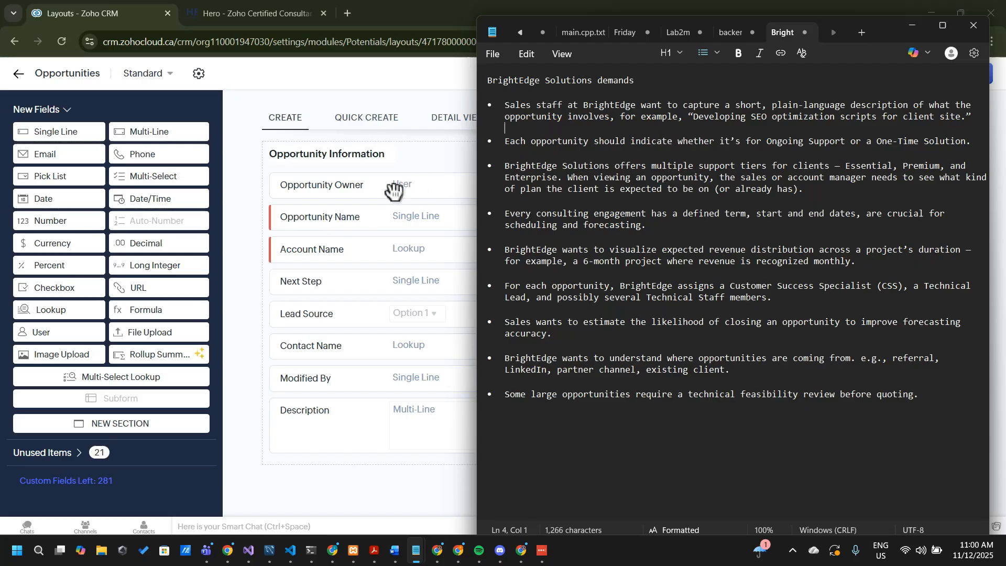
left_click(313, 154)
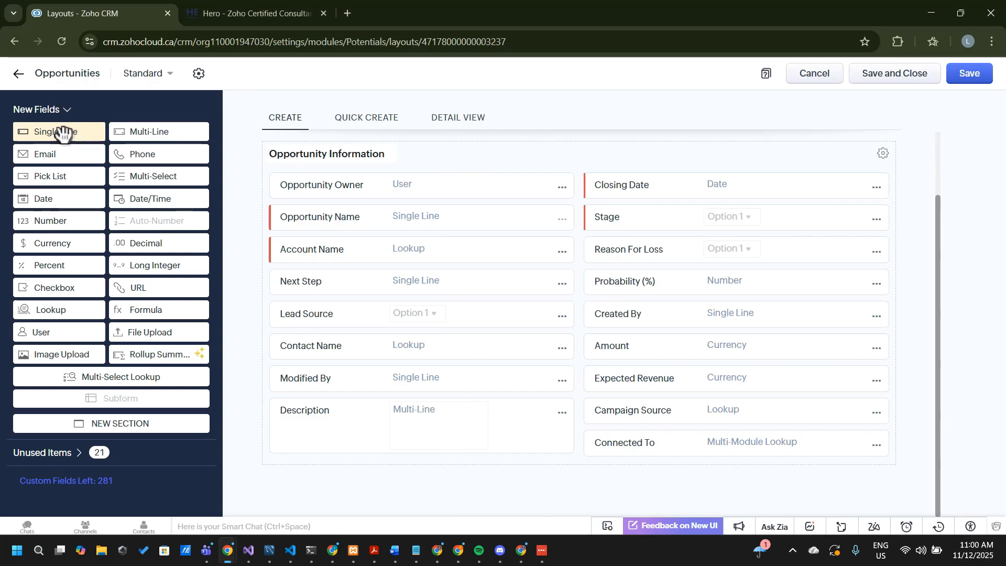
Add a Single Line field below Description in the Opportunity Information section and name it "Brief Technical Description"
left_click_drag(58, 132, 339, 443)
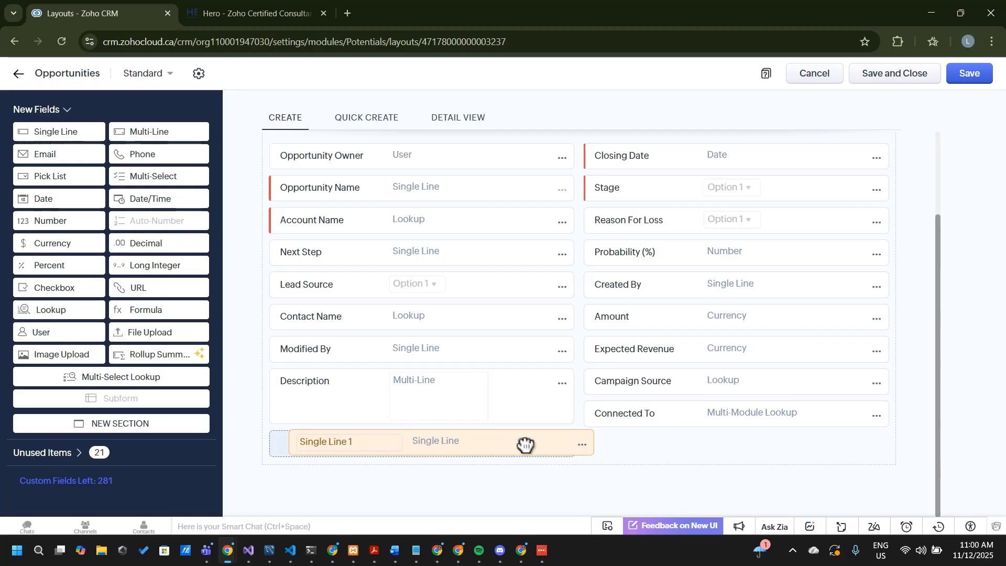
left_click(347, 446)
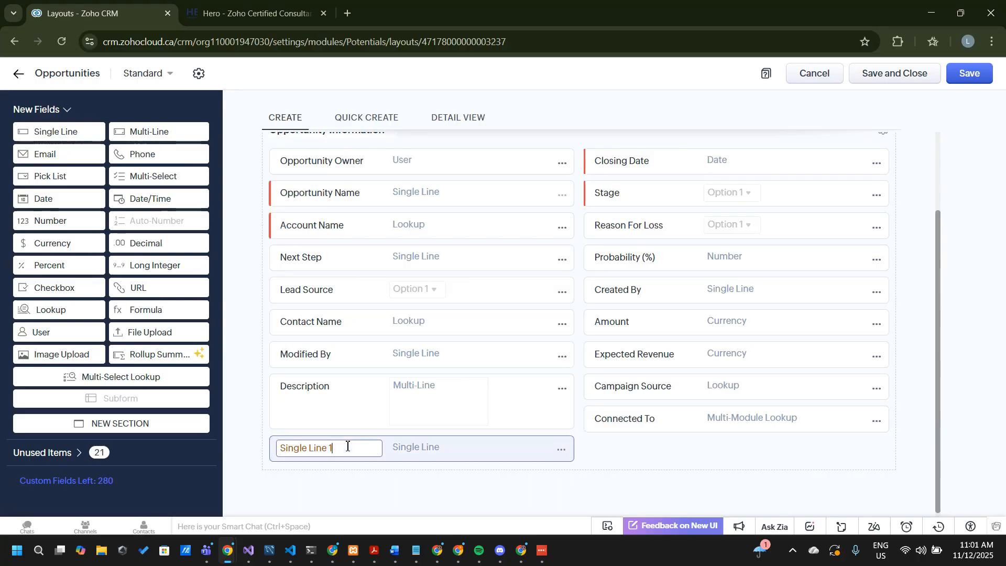
key("BackSpace")
key("BackSpace")
key("BackSpace")
key("BackSpace")
key("BackSpace")
key("BackSpace")
key("BackSpace")
key("BackSpace")
key("BackSpace")
key("BackSpace")
key("BackSpace")
key("BackSpace")
key("BackSpace")
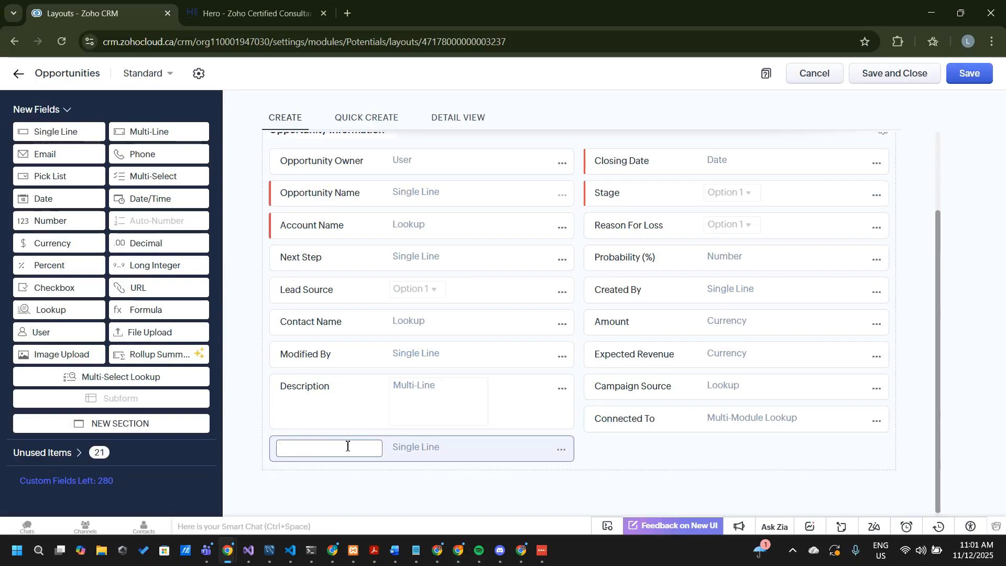
type("De")
type("r")
key("BackSpace")
key("BackSpace")
key("BackSpace")
key("BackSpace")
key("BackSpace")
type("Brie")
key("BackSpace")
key("BackSpace")
type("ief Tech")
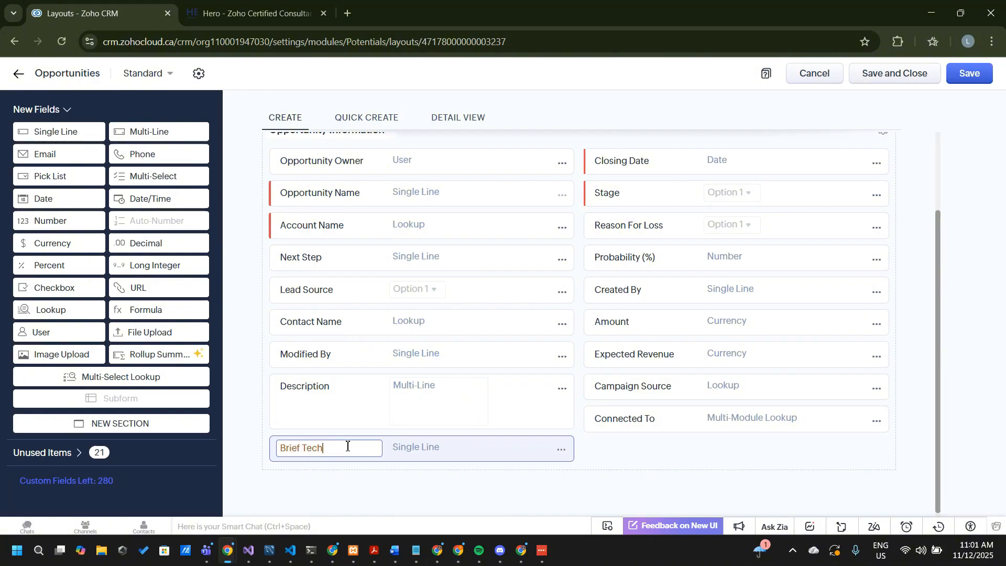
type("nical S")
key("BackSpace")
type("DE")
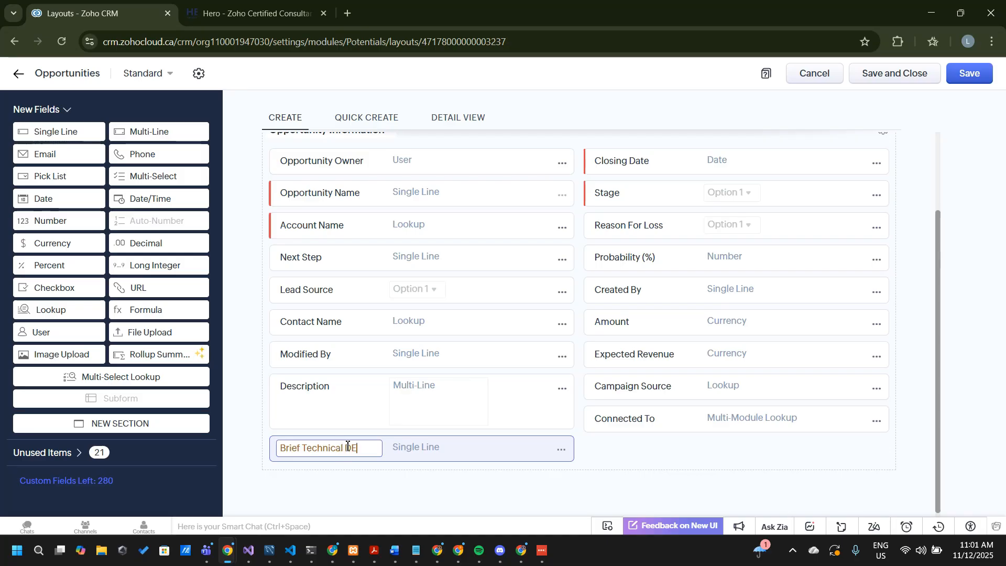
type("sc")
key("BackSpace")
key("BackSpace")
key("BackSpace")
type("escription")
key("Return")
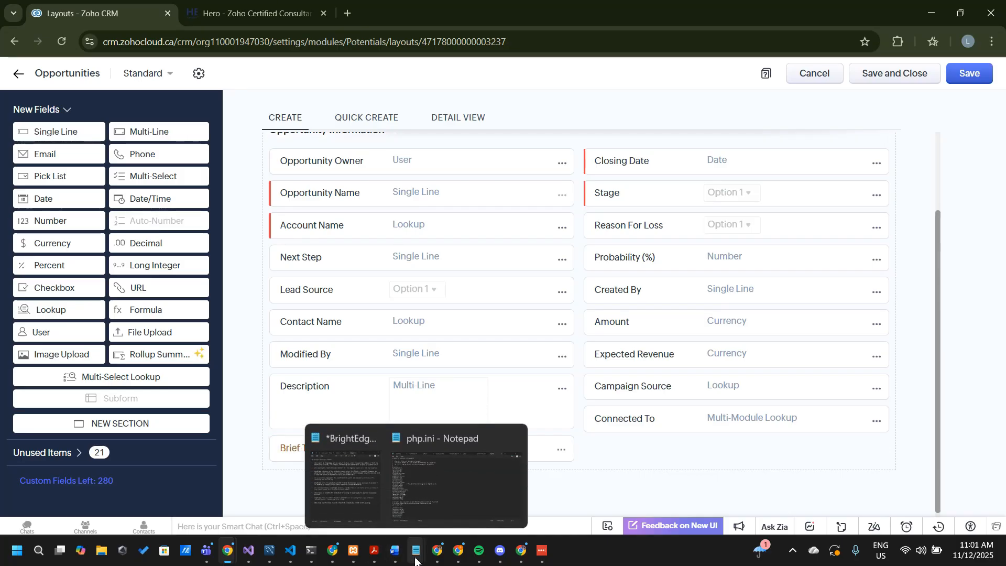
Check the support-or-solution demand in the Notepad note, and add a Pick List field labelled "Solution Type" below Connected To
mouse_move(416, 551)
left_click(360, 483)
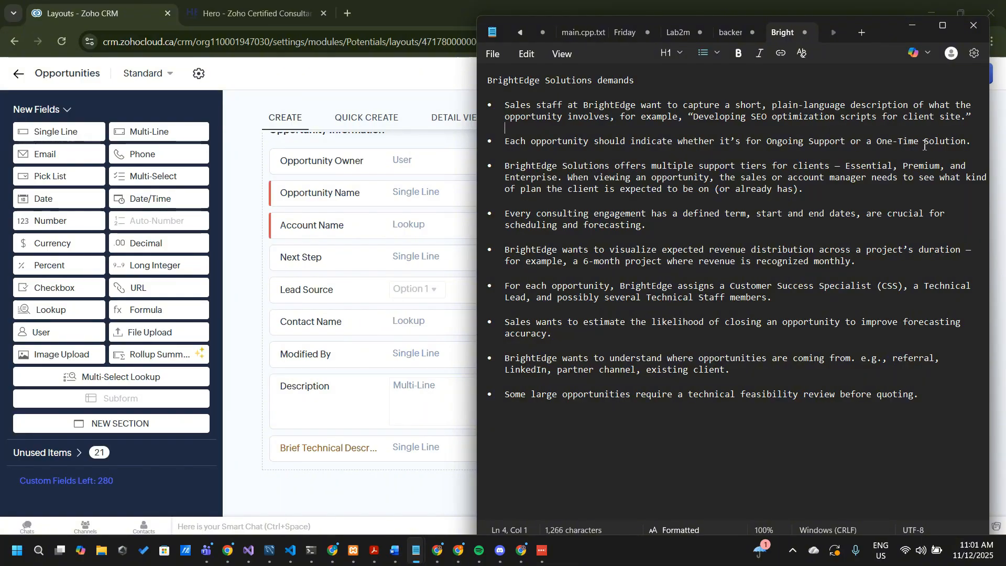
left_click(241, 326)
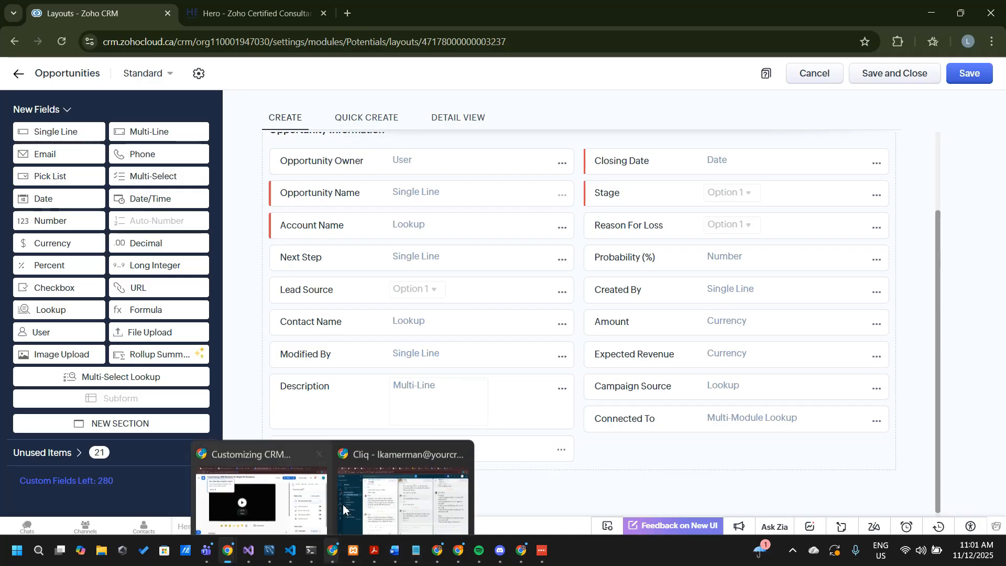
left_click(323, 454)
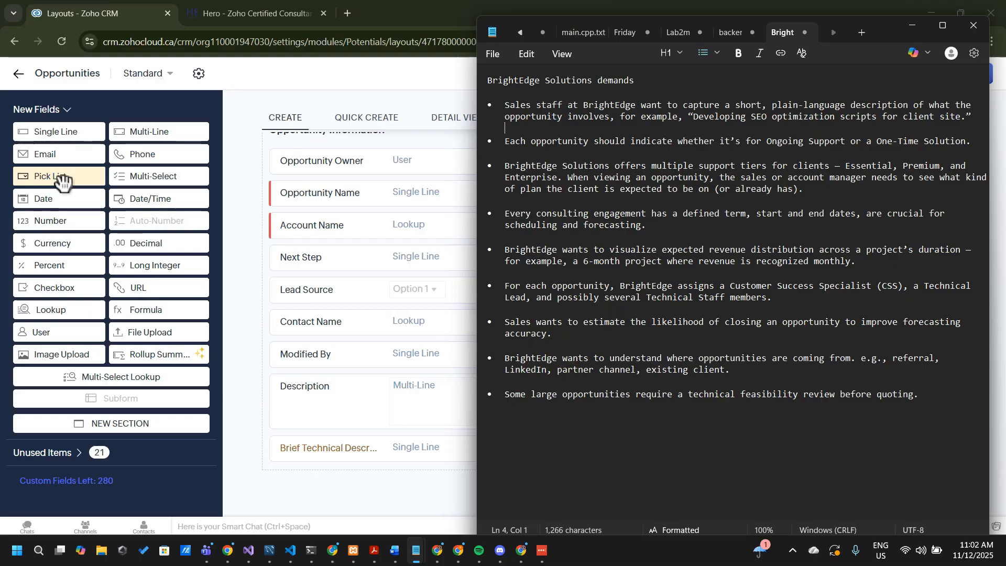
left_click_drag(62, 181, 624, 450)
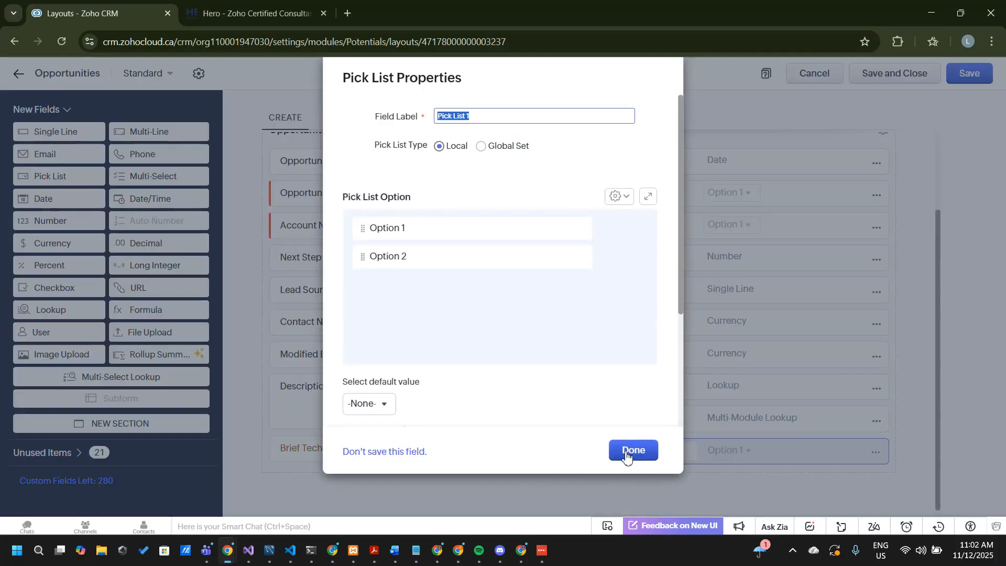
type("Soluu")
key("BackSpace")
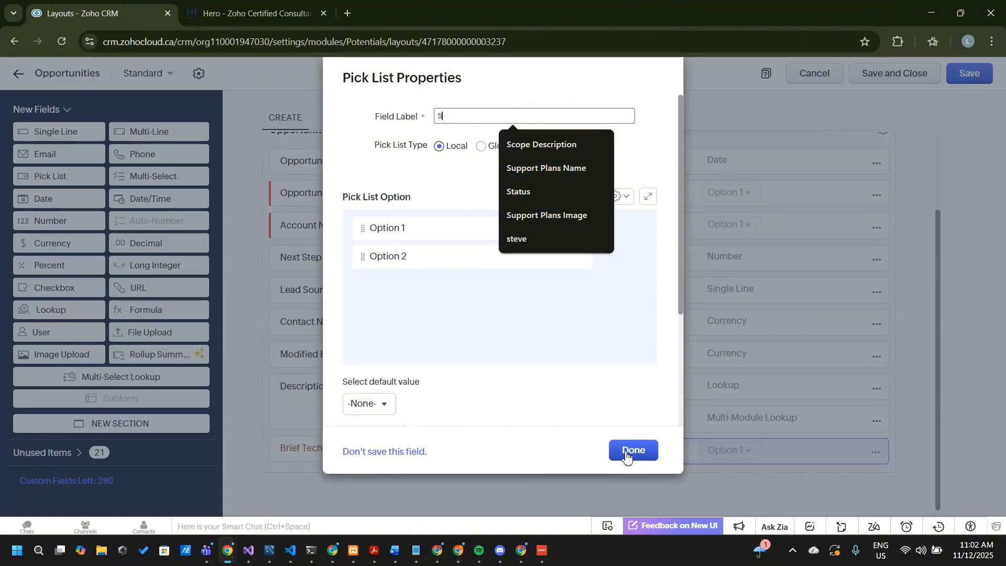
type("olution Ty")
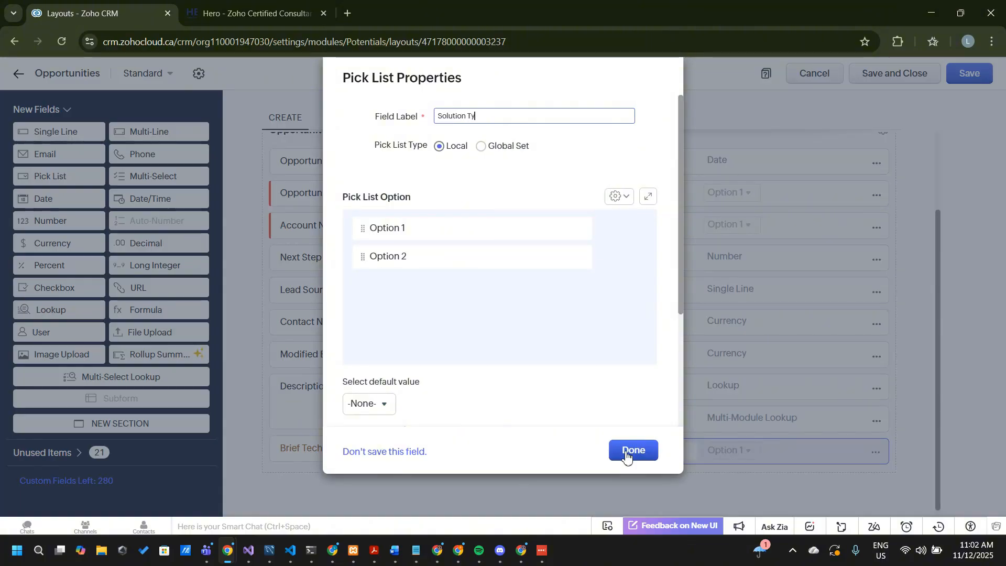
type("pe")
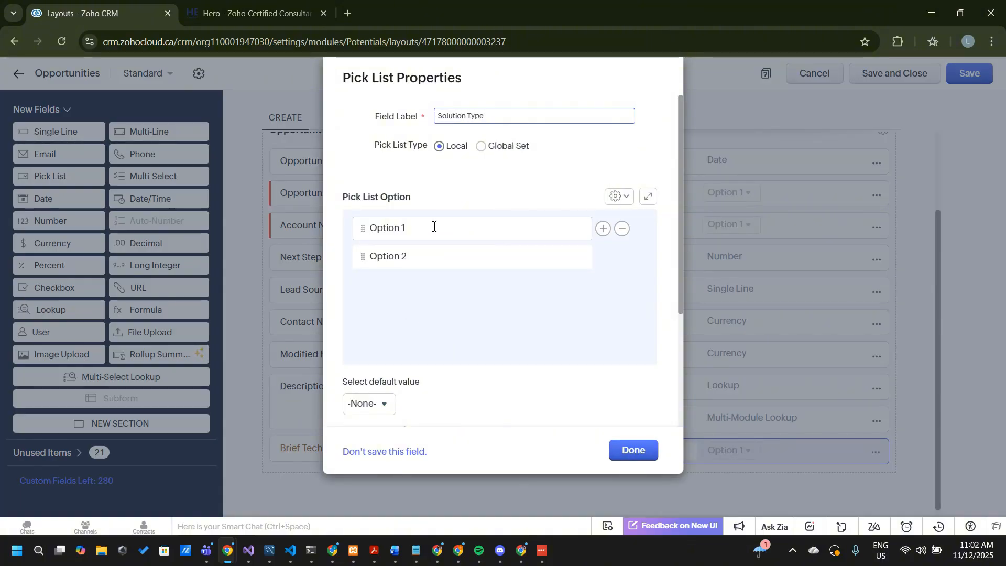
Set the two Solution Type options to "Ongoing Support" and "One-Time Solution", and finish the pick list
left_click_drag(432, 227, 306, 222)
type("Ongoing")
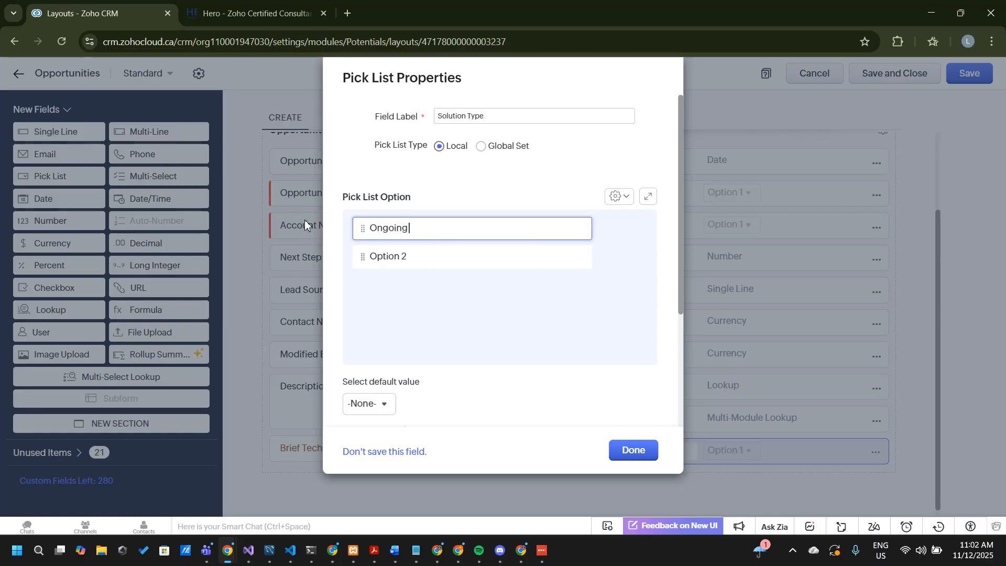
type(" Support")
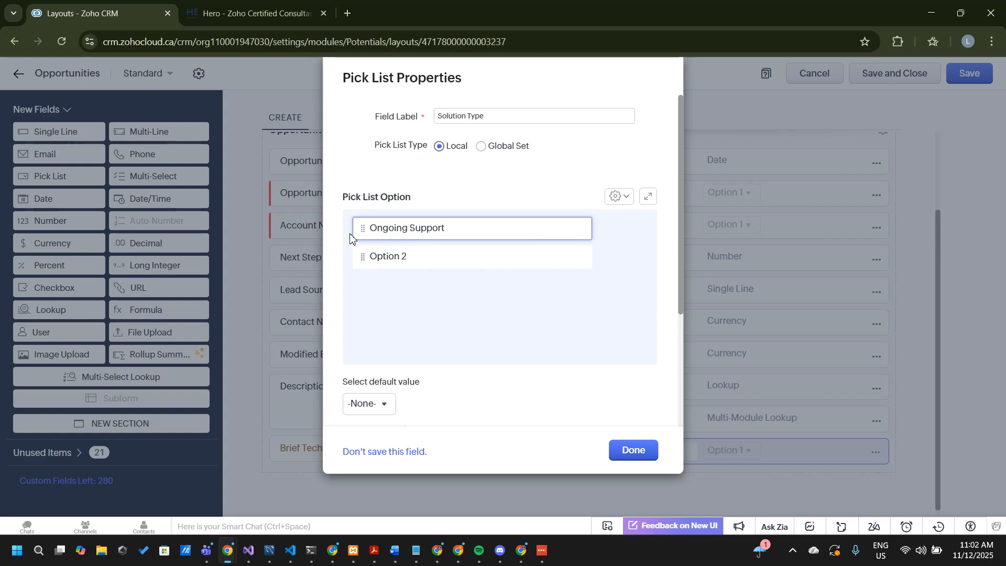
left_click_drag(415, 252, 361, 254)
key("BackSpace")
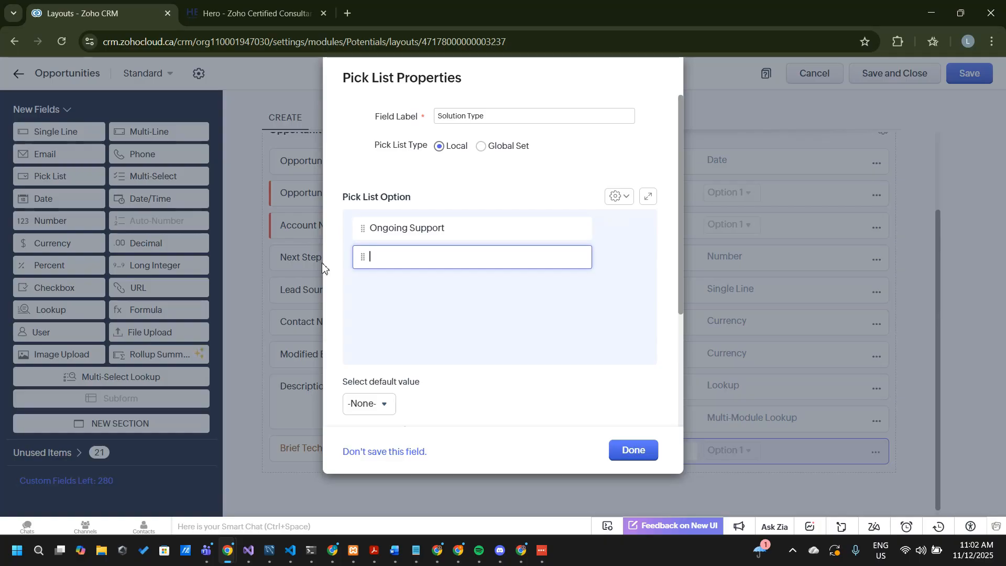
type("One-Tim")
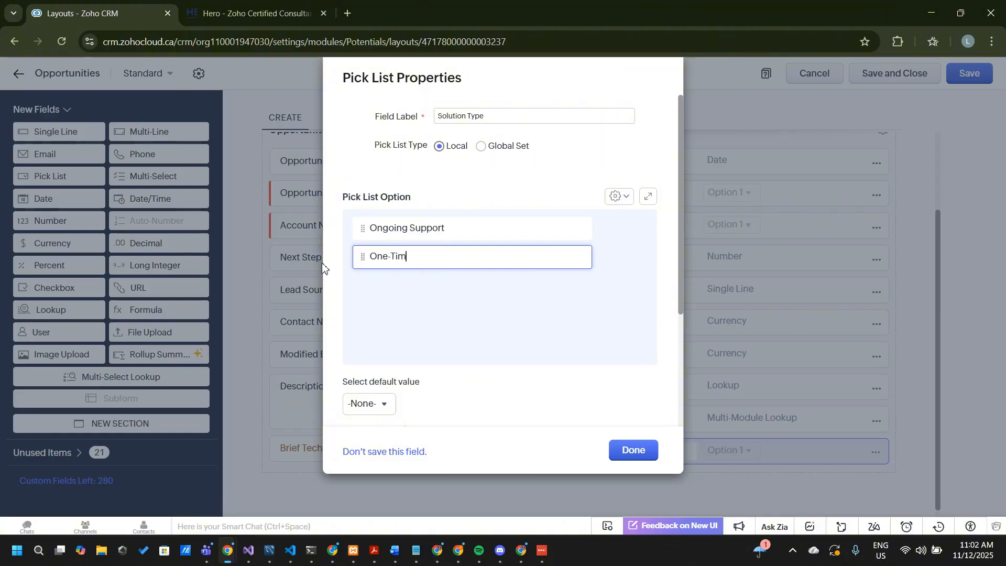
type("e Solution")
left_click(628, 452)
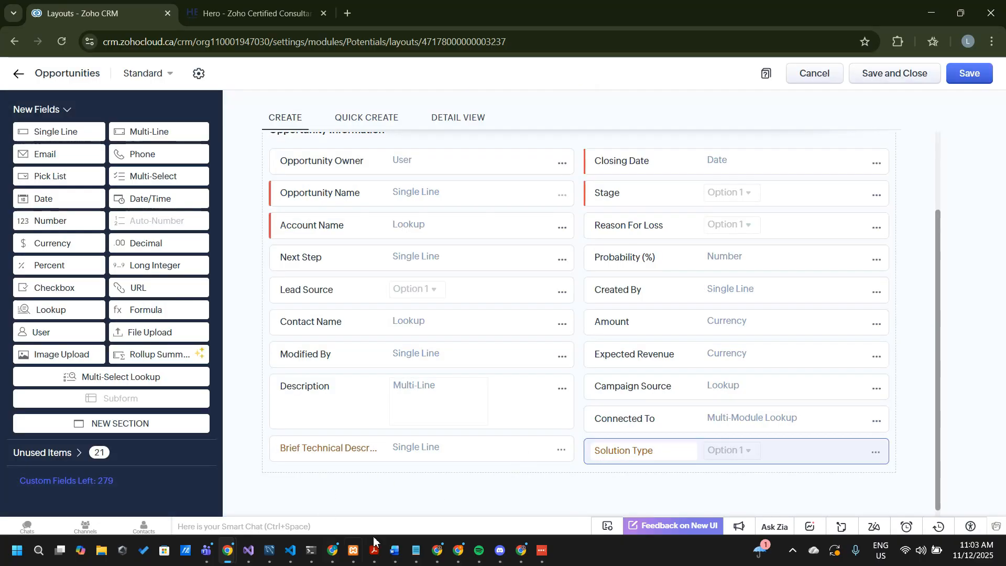
Switch to the BrightEdge Solutions demands note in Notepad and add a "Completed" heading beneath its title
mouse_move(416, 550)
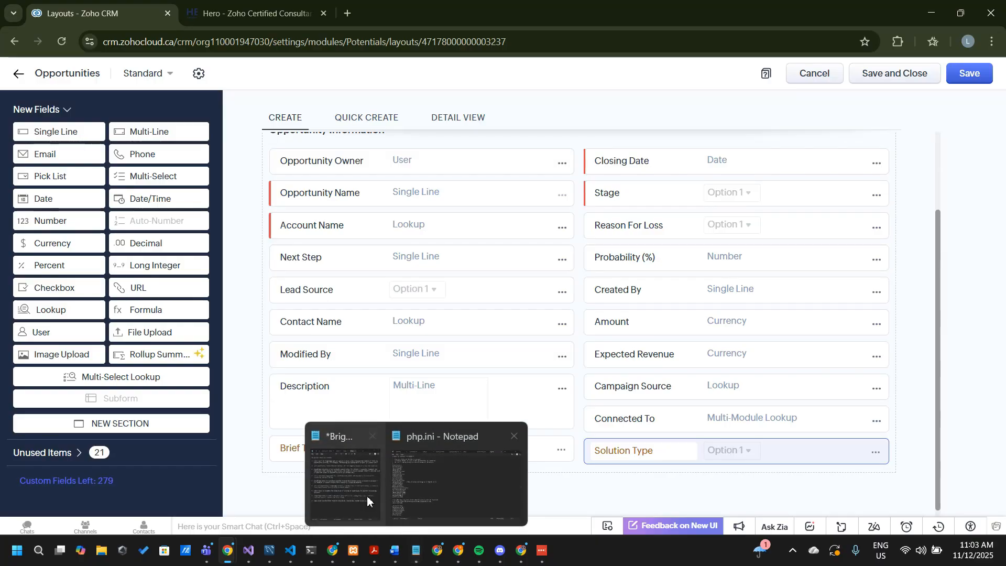
left_click(367, 495)
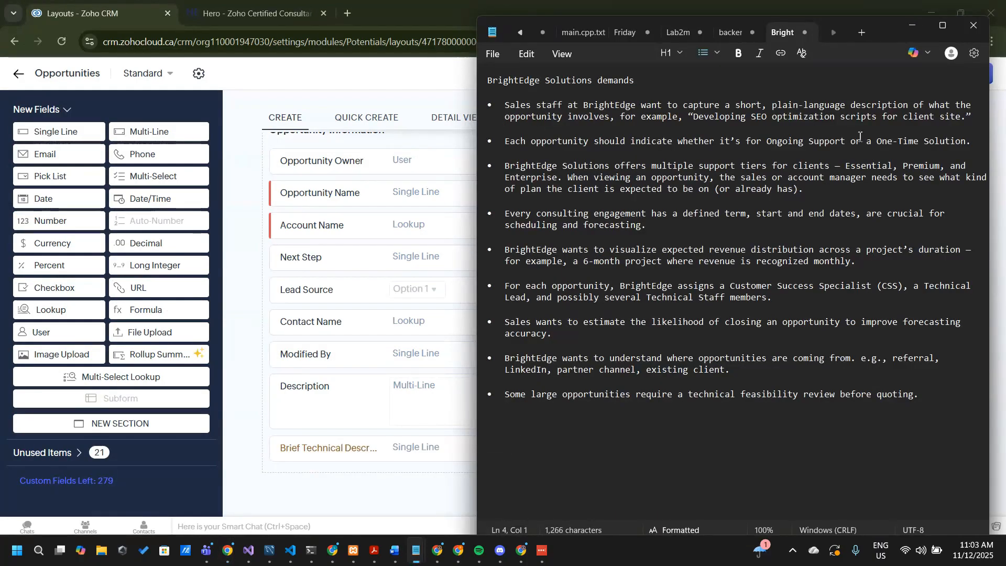
left_click_drag(902, 134, 563, 101)
left_click(646, 86)
key("Return")
key("Return")
type("Comp")
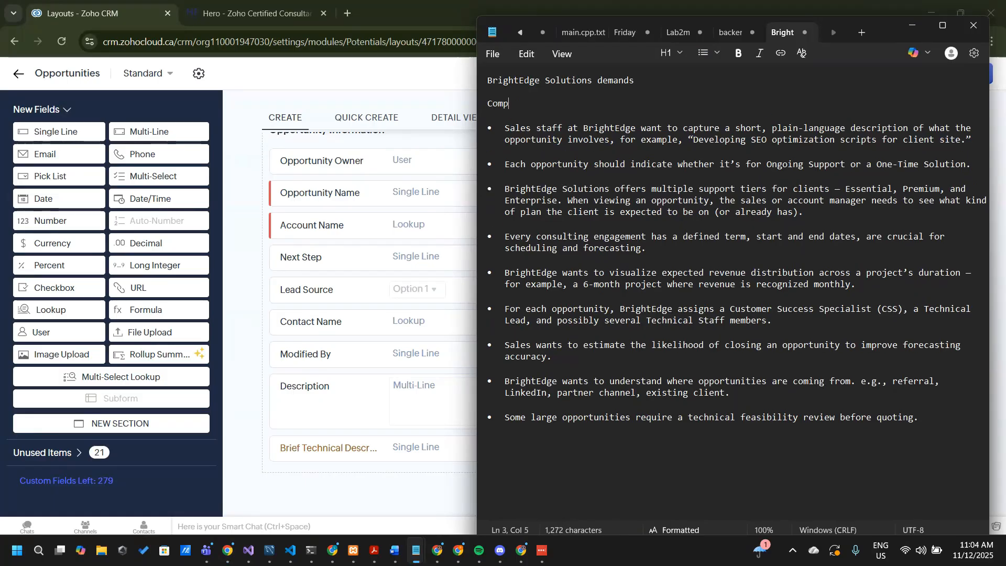
type("leted")
Insert an "Implementation Phase" heading after the bullet about Ongoing Support or a One-Time Solution
left_click(972, 164)
key("Return")
key("Return")
key("BackSpace")
key("BackSpace")
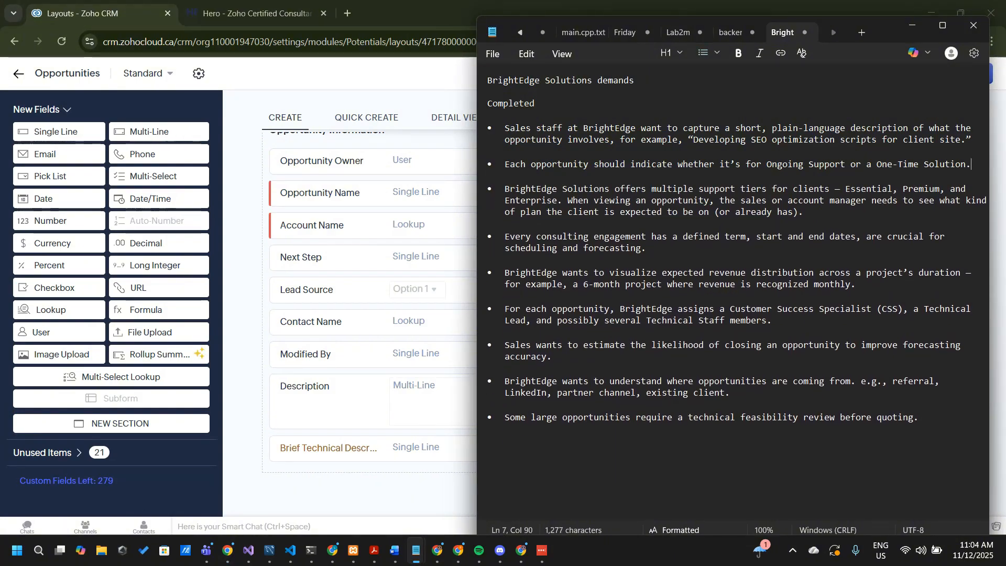
key("Return")
key("Return")
key("BackSpace")
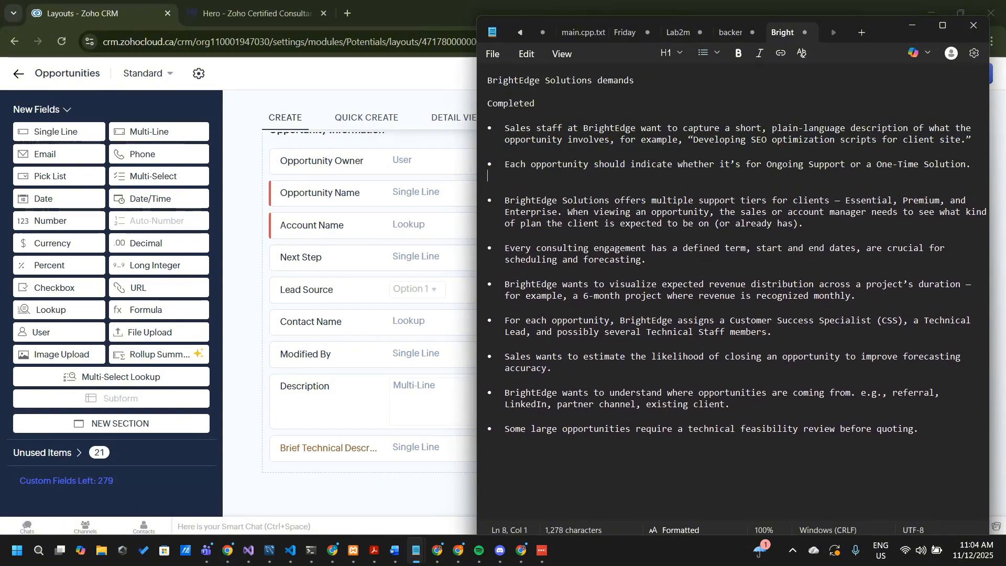
key("Return")
type("Need")
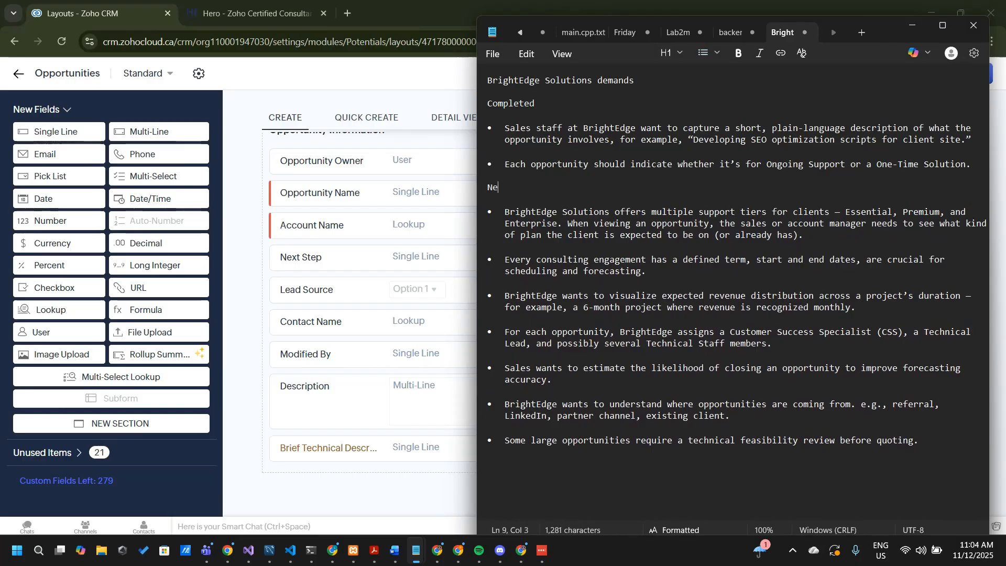
key("BackSpace")
key("BackSpace")
key("BackSpace")
key("BackSpace")
key("BackSpace")
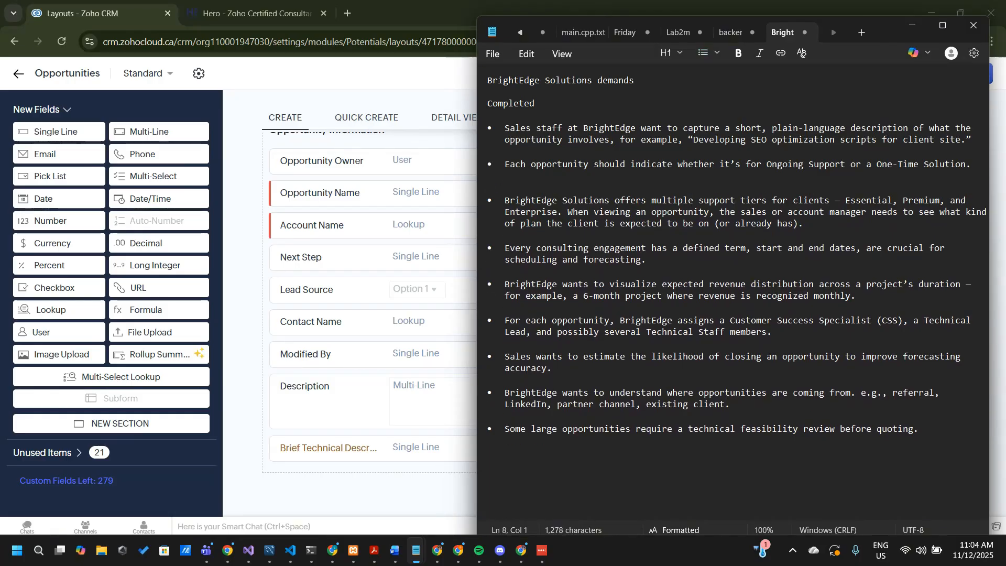
key("Return")
type("Implementation ")
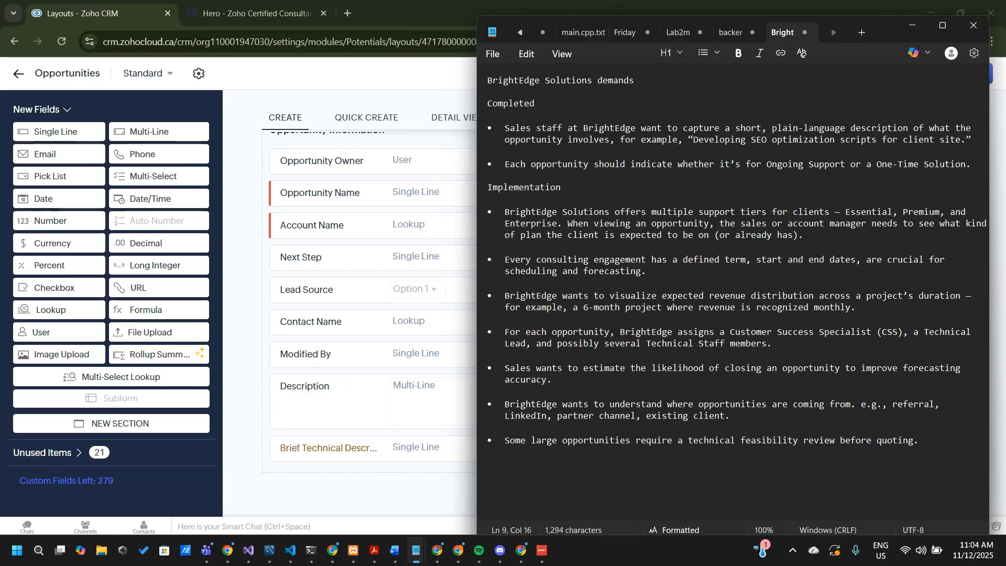
type("phase")
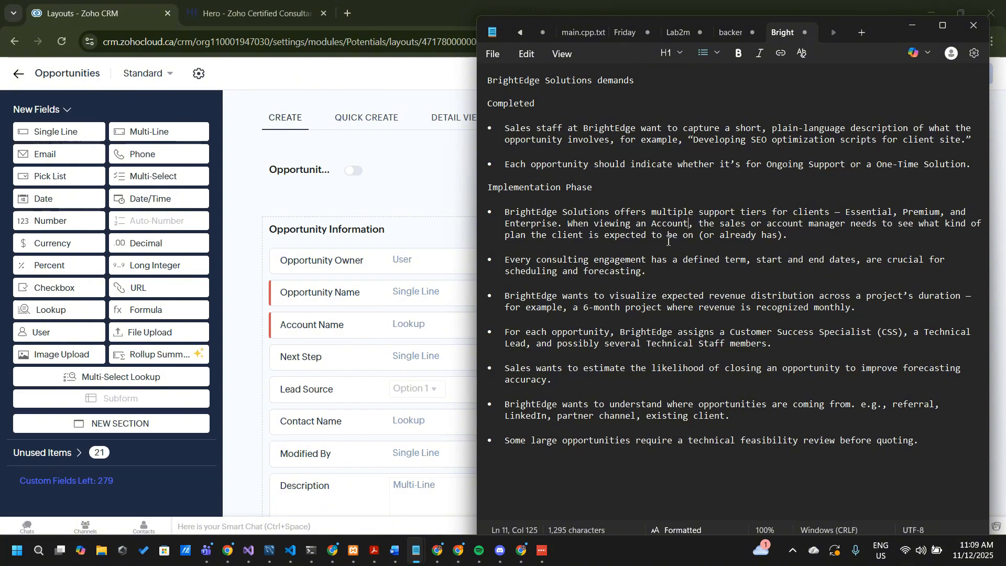
Switch back to Zoho CRM and review the fields of the Opportunities Standard layout
left_click(798, 239)
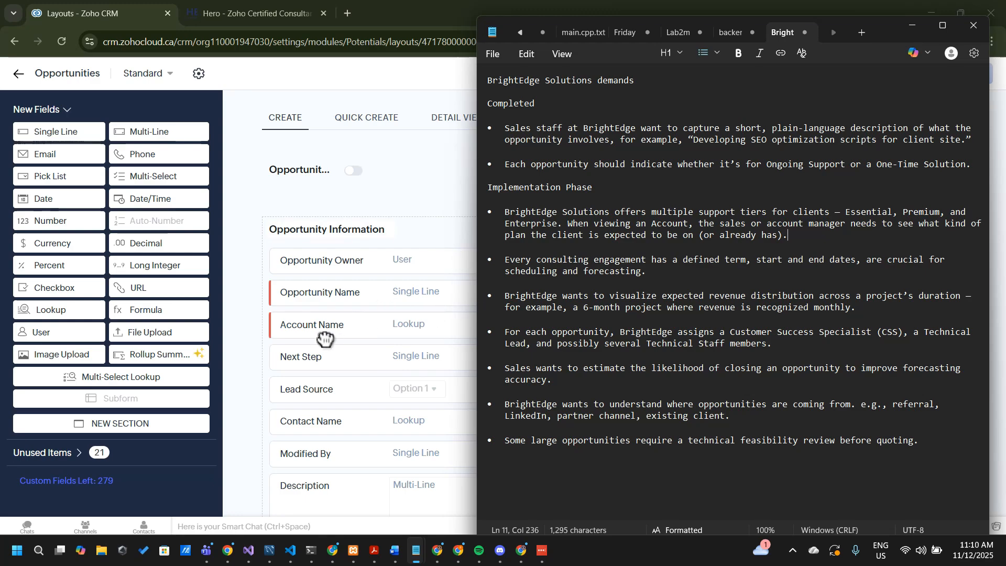
left_click(247, 181)
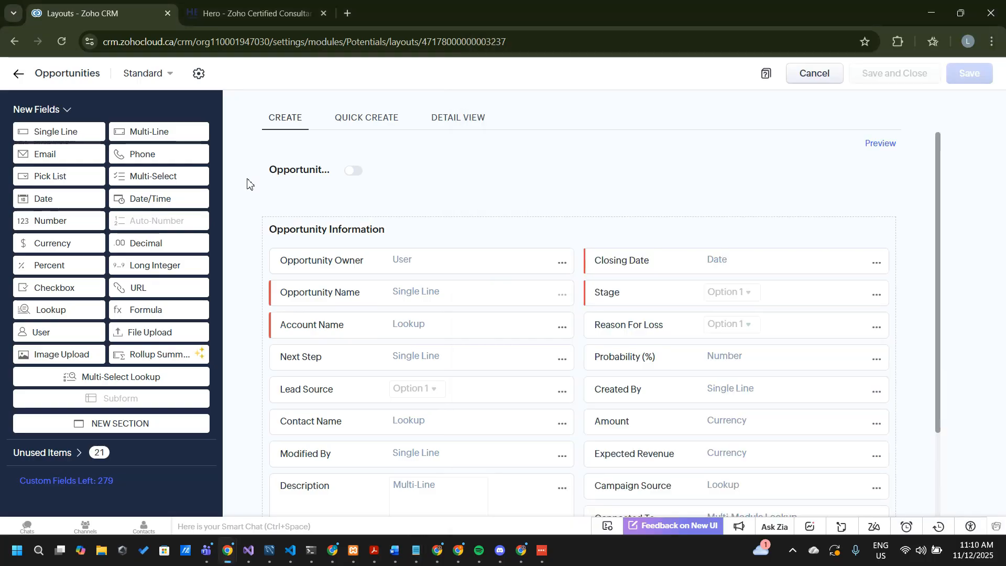
scroll(780, 297, "down", 3)
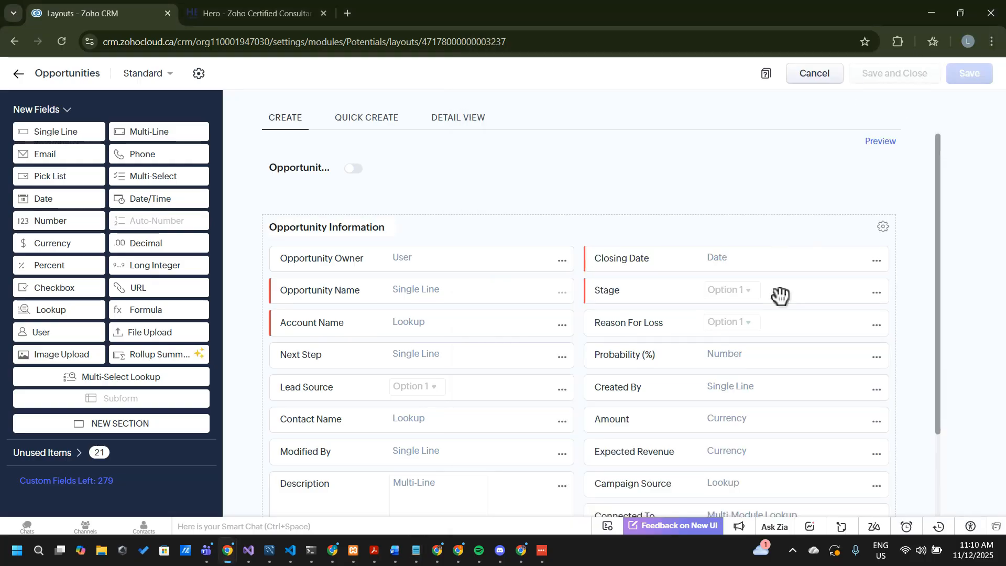
scroll(780, 296, "up", 3)
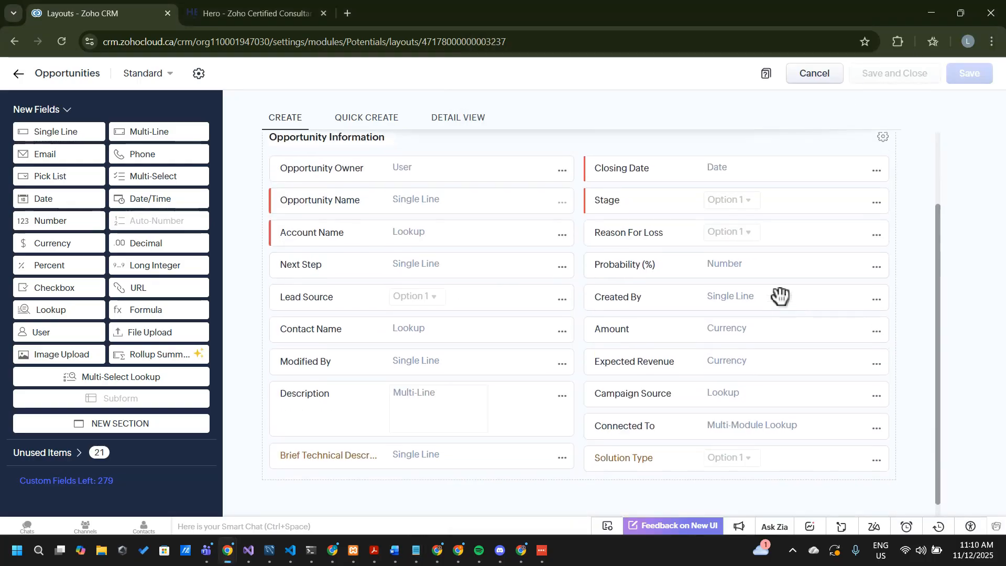
Leave the Opportunities layout, open the Support Plan module's Standard layout, and examine its Monthly Hours and Health Status fields
left_click(18, 74)
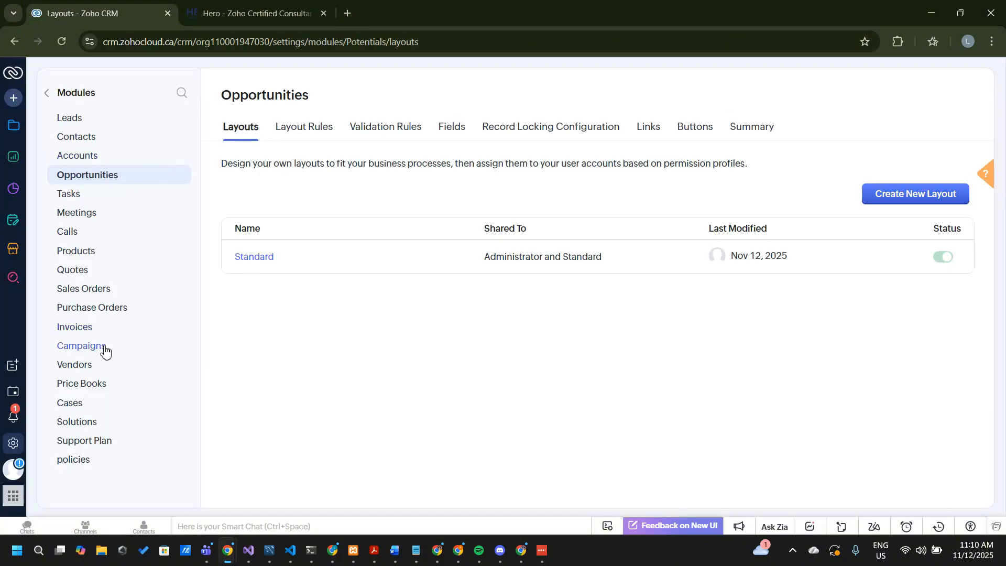
left_click(102, 446)
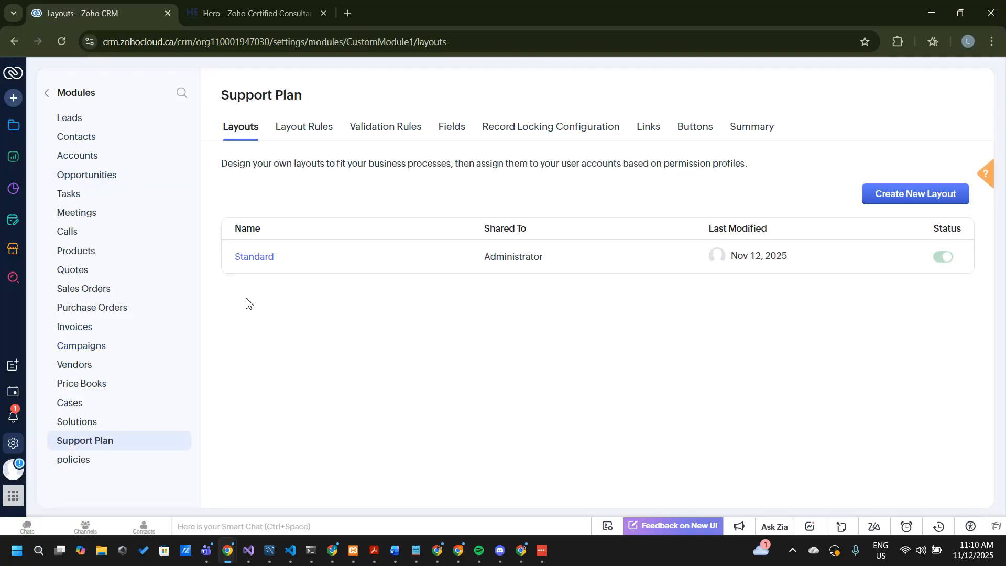
left_click(262, 257)
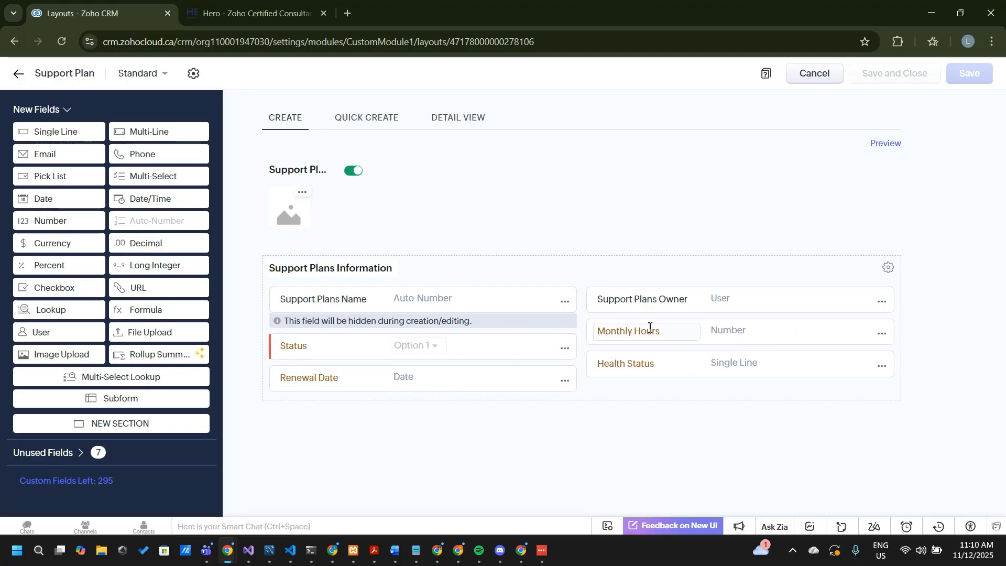
left_click(673, 335)
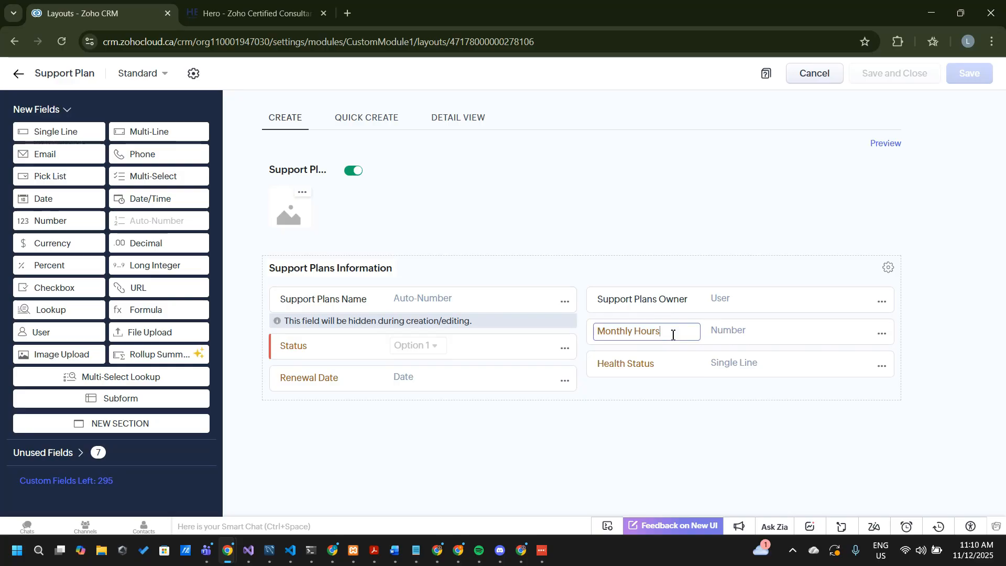
left_click(664, 368)
left_click_drag(663, 368, 602, 375)
left_click(678, 365)
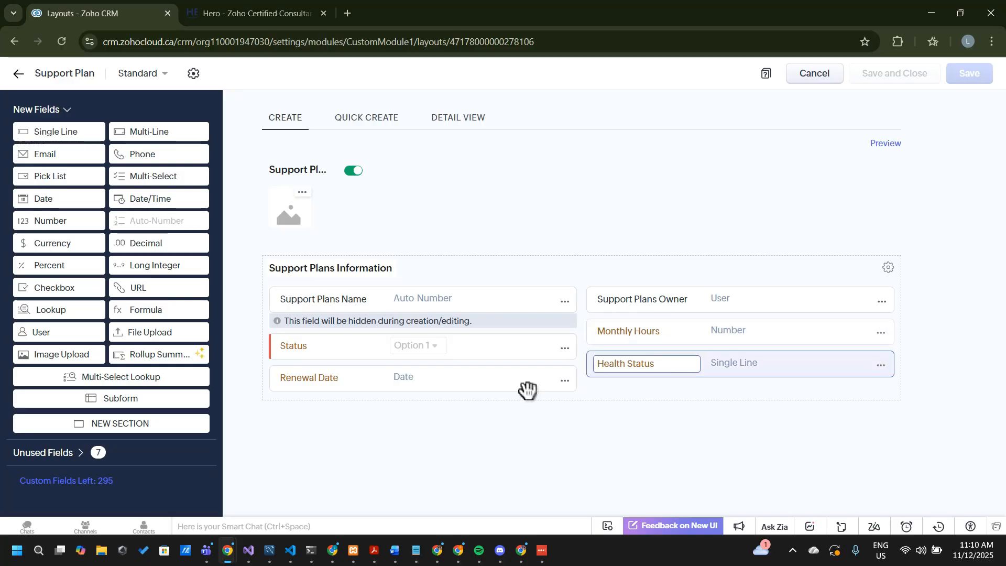
left_click(470, 445)
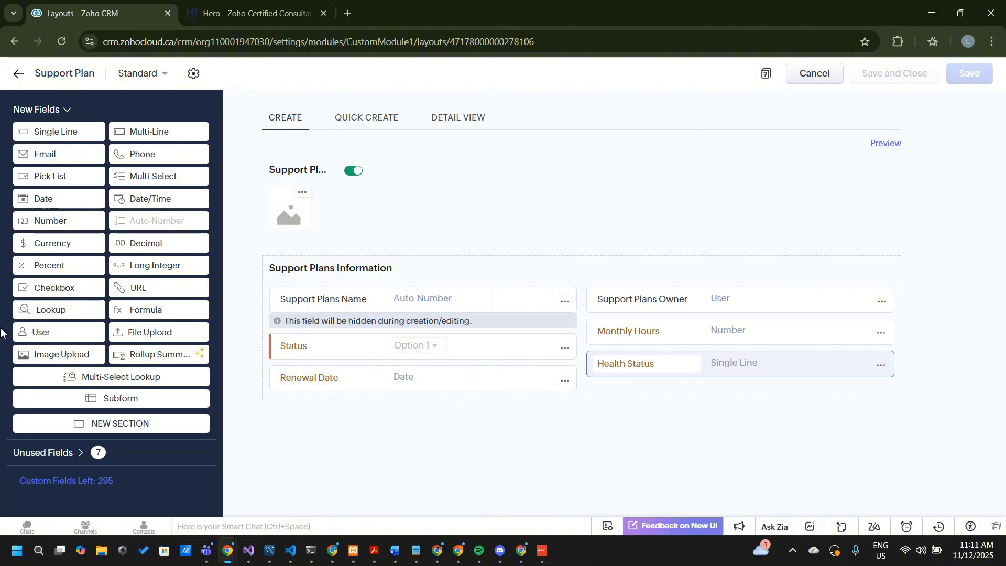
Add a lookup field above Monthly Hours in the Support Plans Information section, linked to the Accounts module and labelled "Client"
left_click_drag(68, 310, 621, 335)
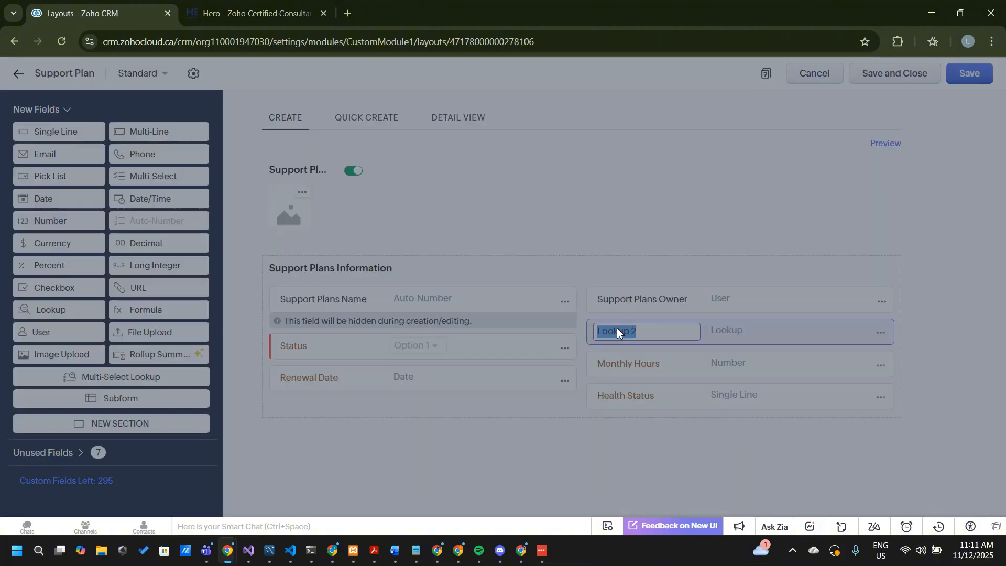
left_click(388, 166)
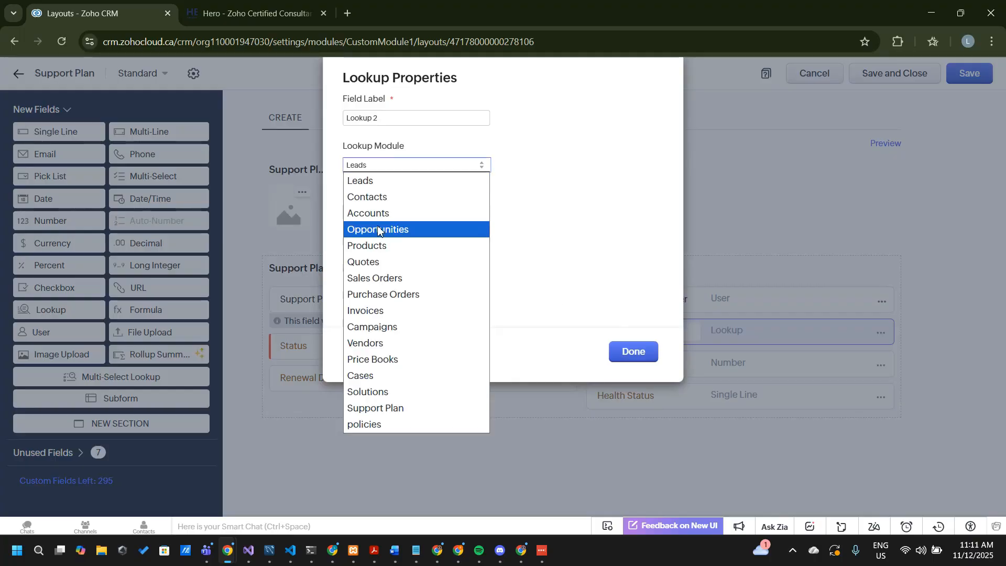
left_click(388, 212)
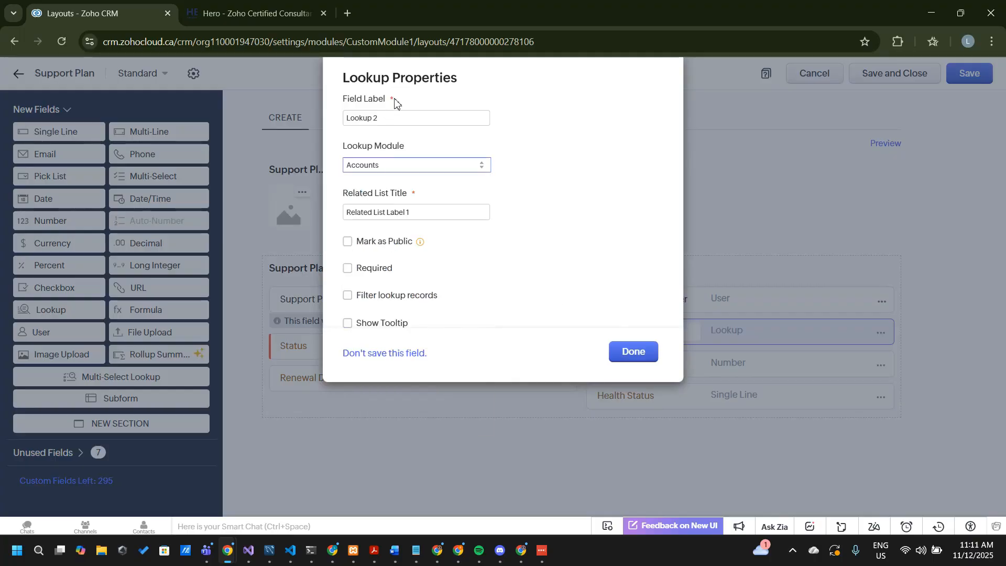
left_click(406, 117)
left_click(405, 117)
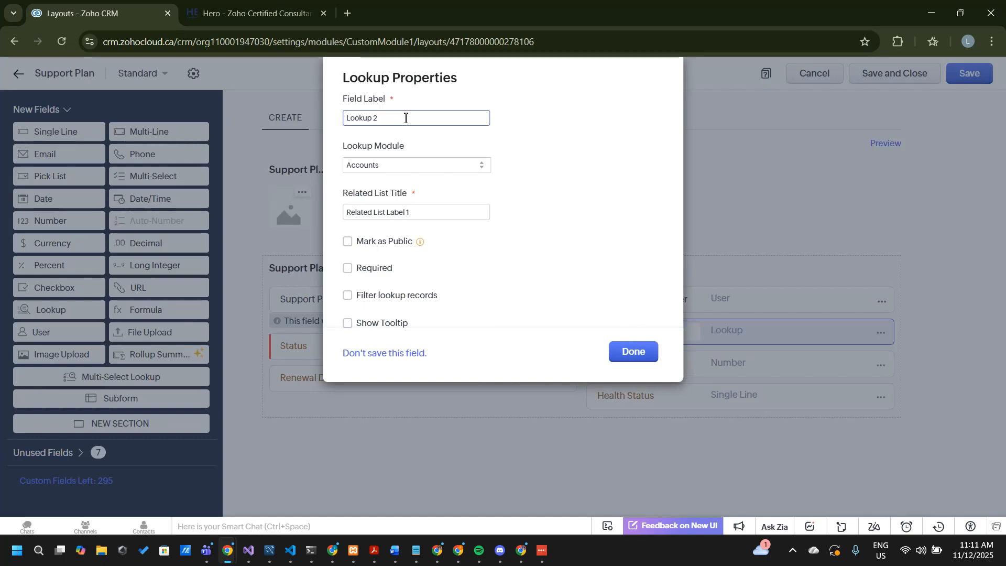
key("BackSpace")
key("BackSpace")
key("BackSpace")
key("BackSpace")
key("BackSpace")
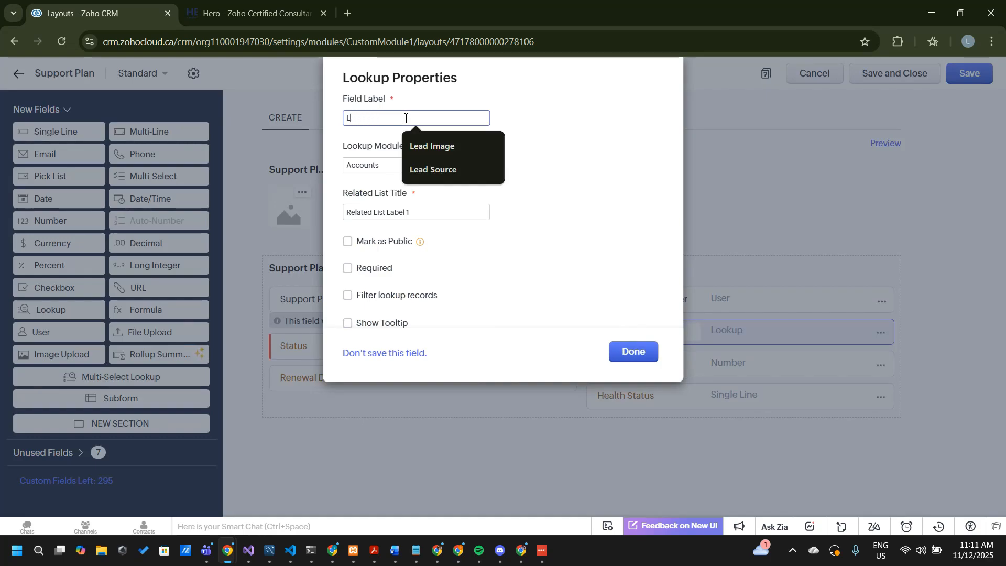
type("Client")
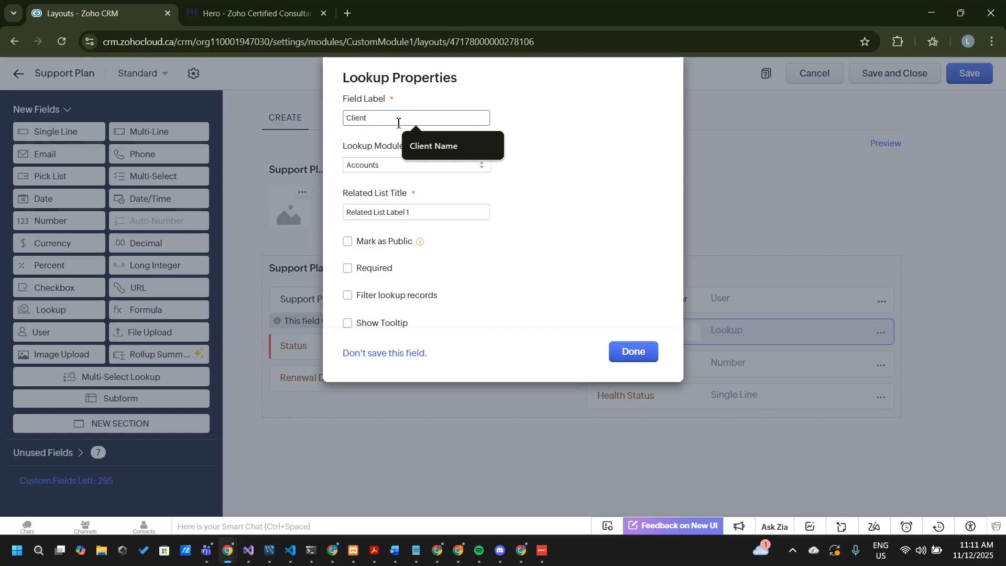
Set the related list title of the Client lookup to "Support Plans"
left_click(418, 215)
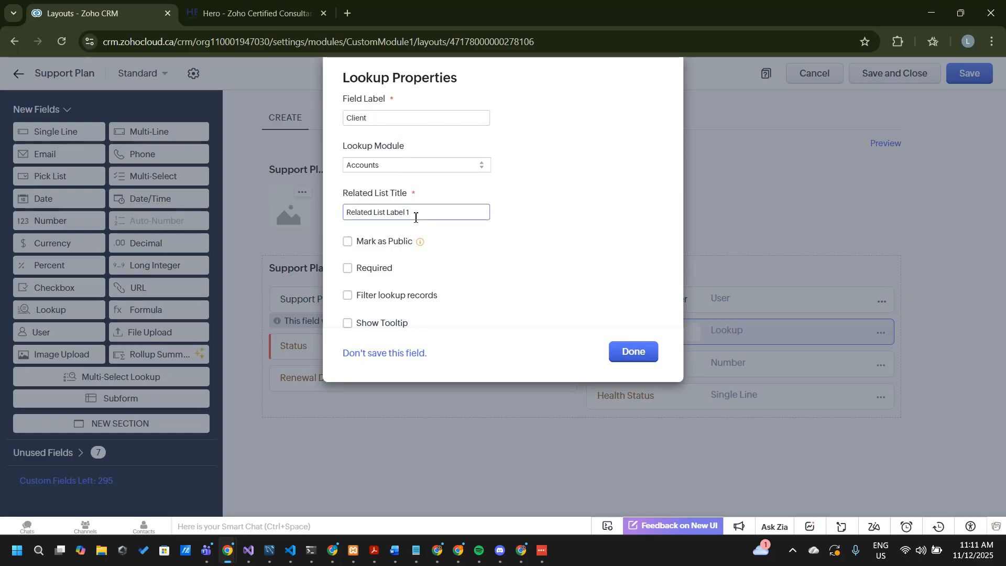
left_click_drag(415, 217, 331, 209)
key("BackSpace")
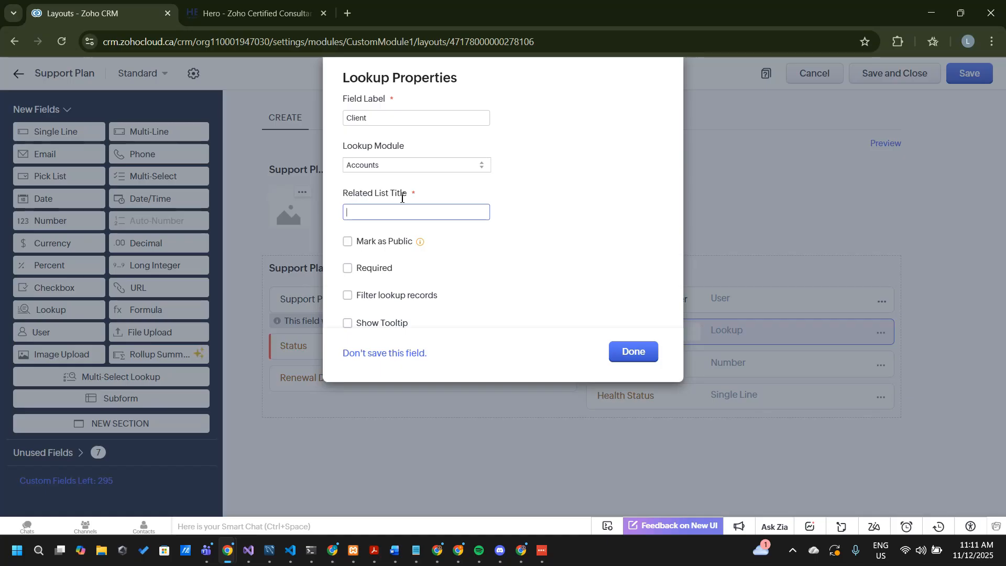
type("U")
key("BackSpace")
type("S")
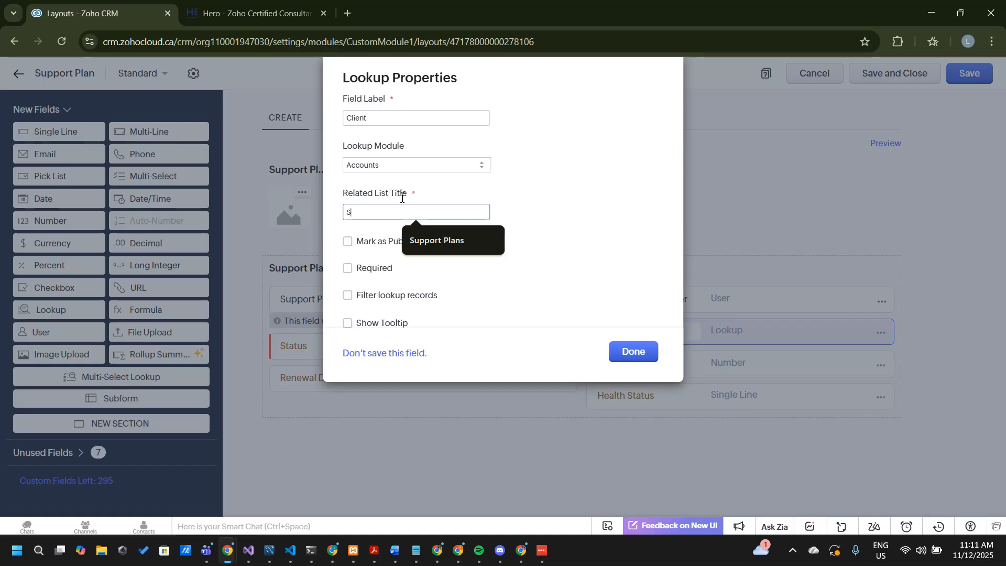
type("upport P")
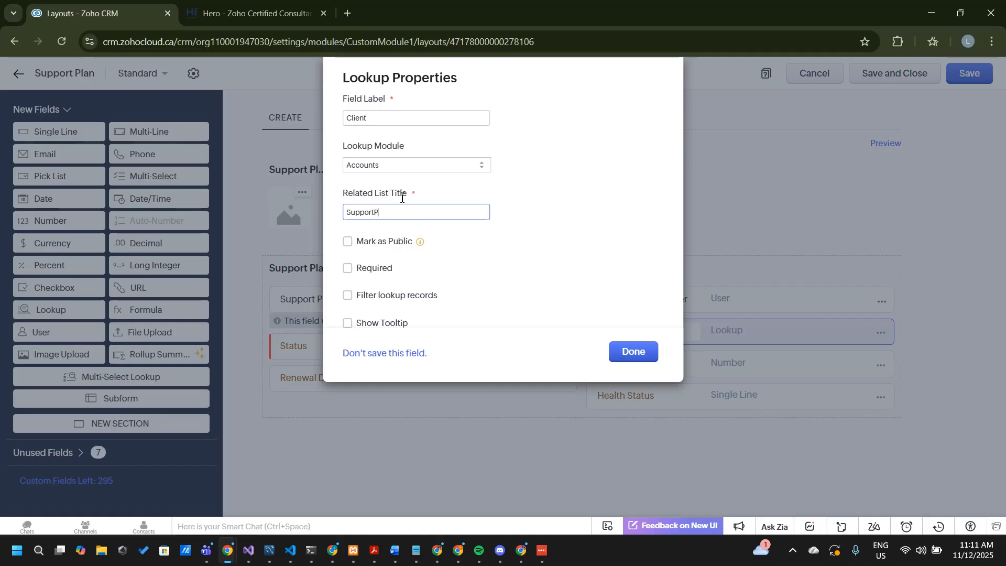
type("la")
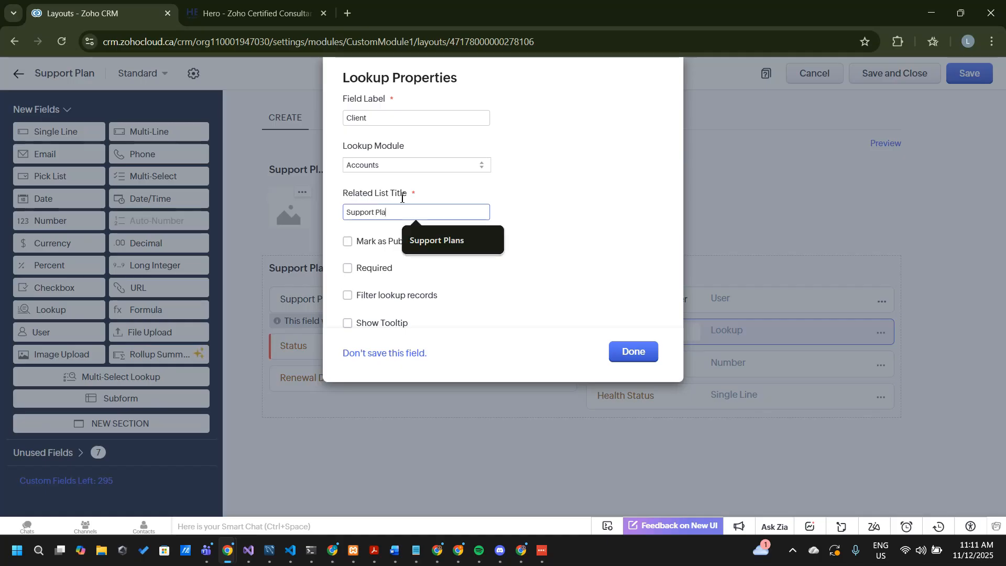
type("ns")
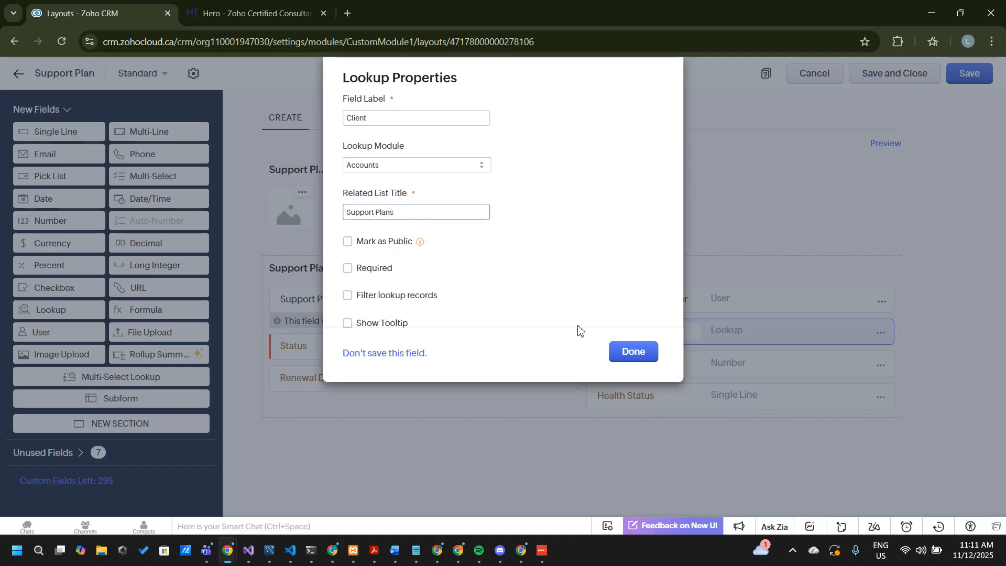
Finish the Client lookup field, then save and close the Support Plan layout
left_click(376, 120)
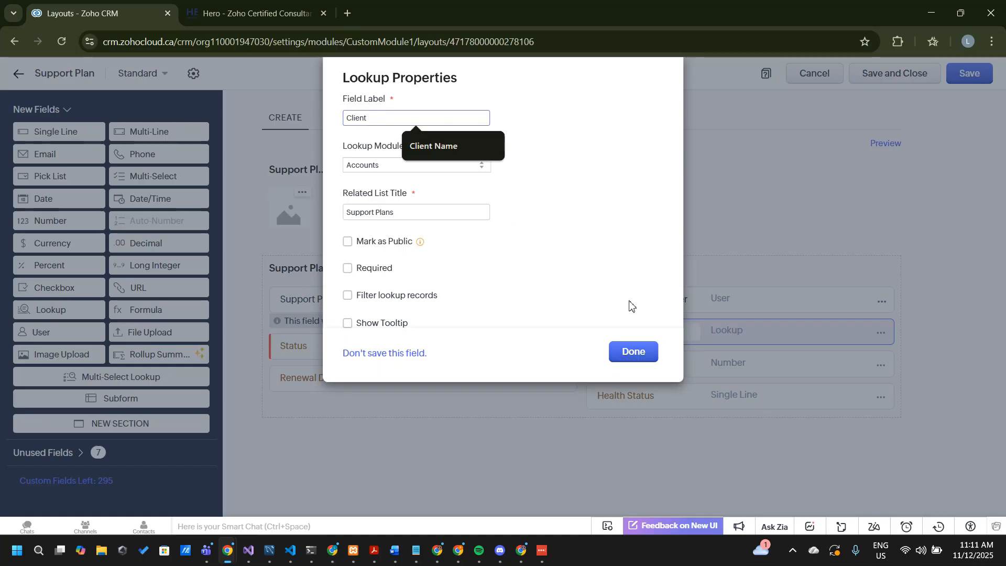
left_click(633, 352)
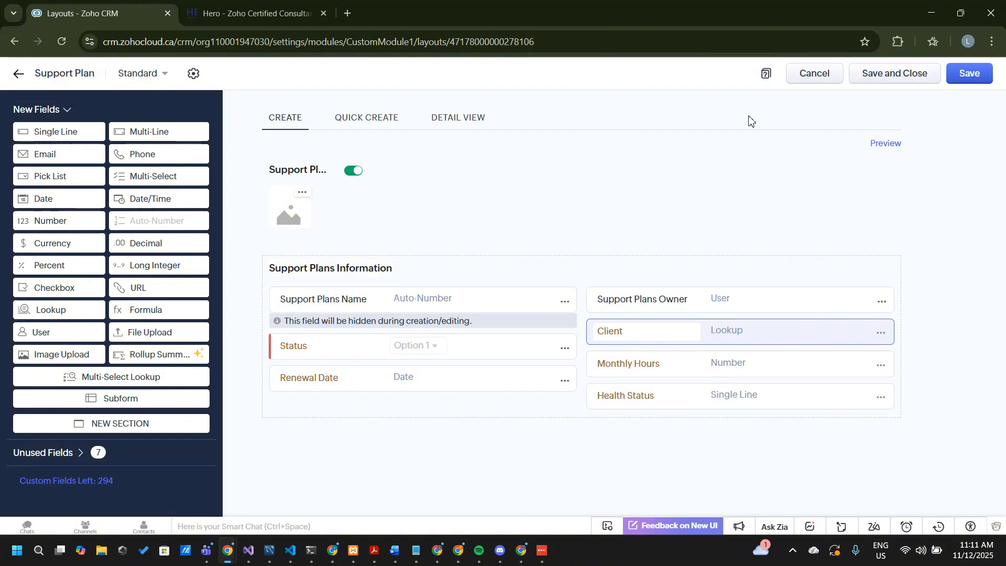
left_click(890, 74)
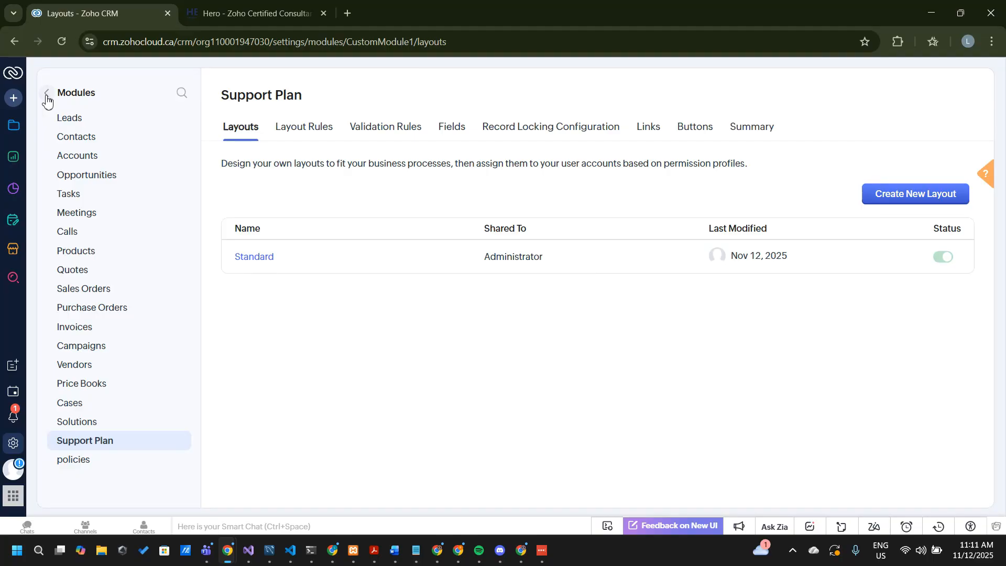
Open the Benton (Sample) account record and examine its related lists through to the Support Plans list
left_click(16, 126)
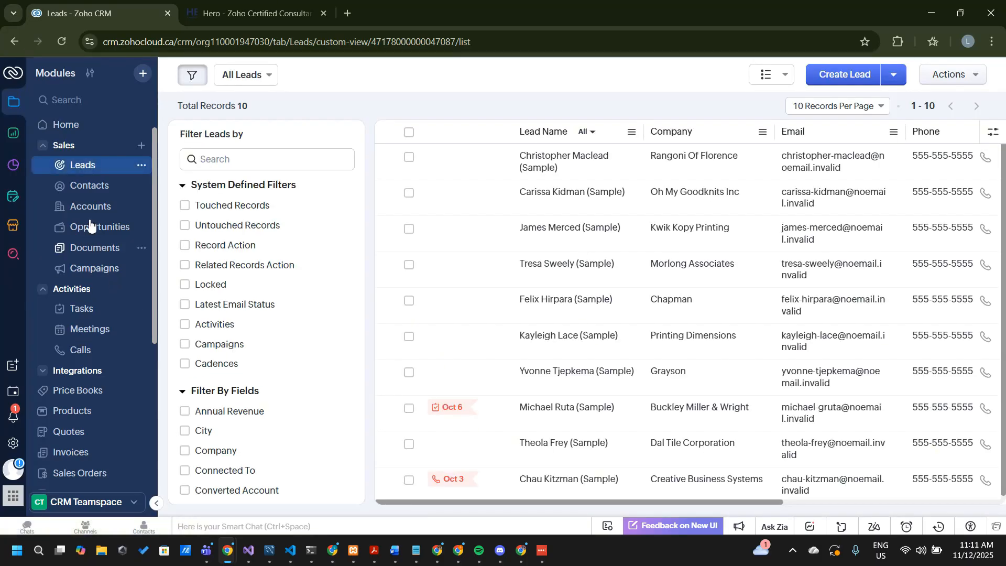
left_click(108, 208)
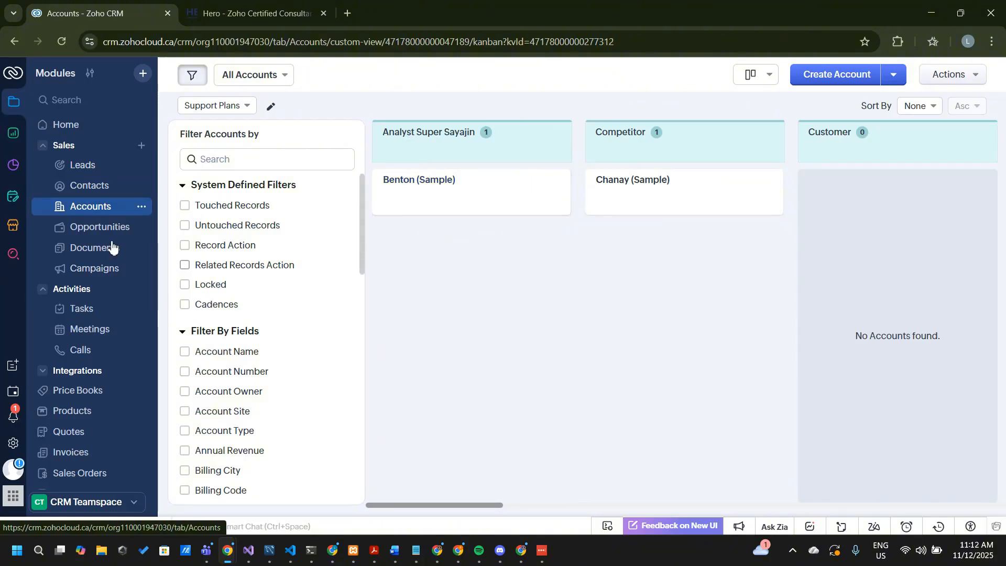
left_click(439, 181)
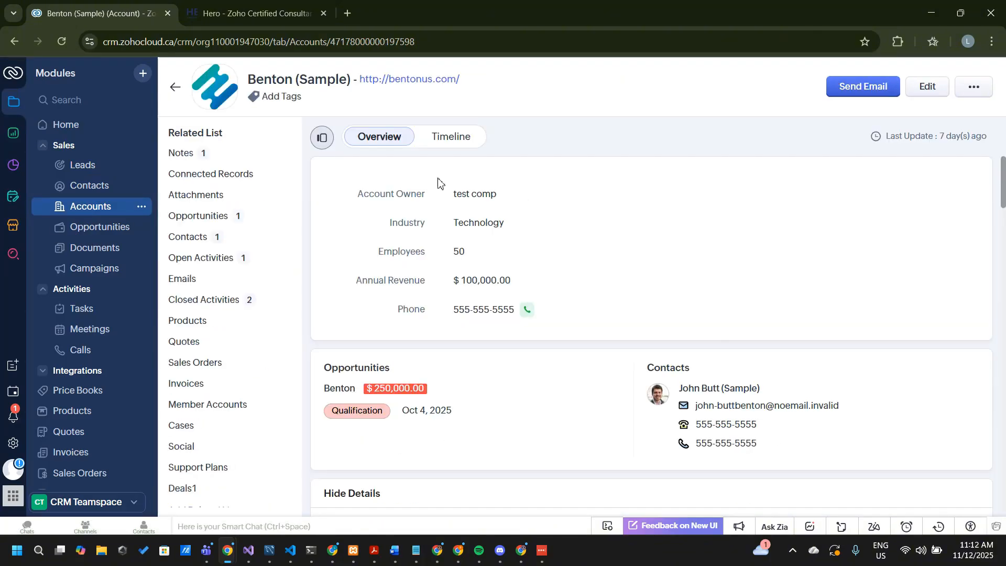
scroll(493, 289, "down", 1)
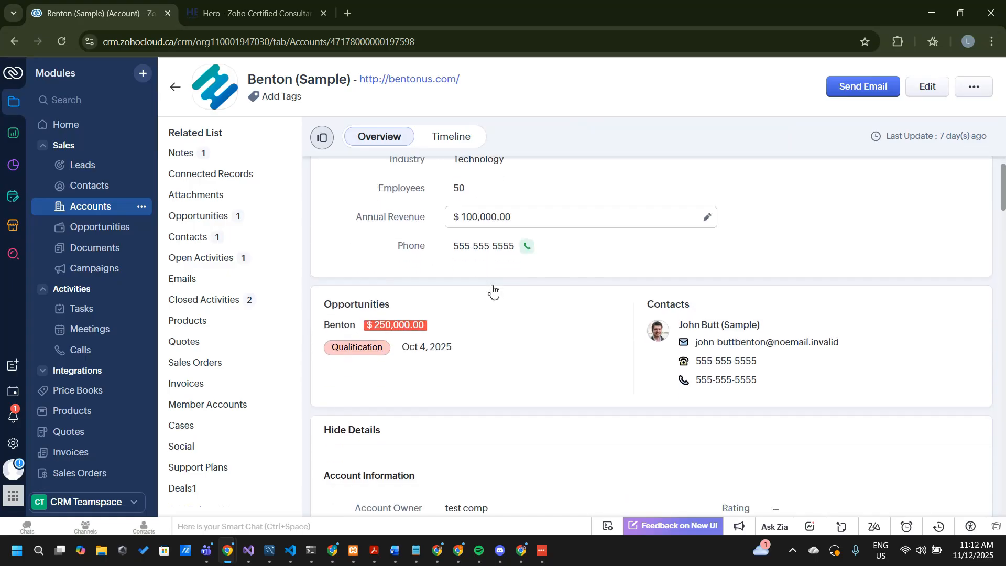
scroll(493, 290, "down", 12)
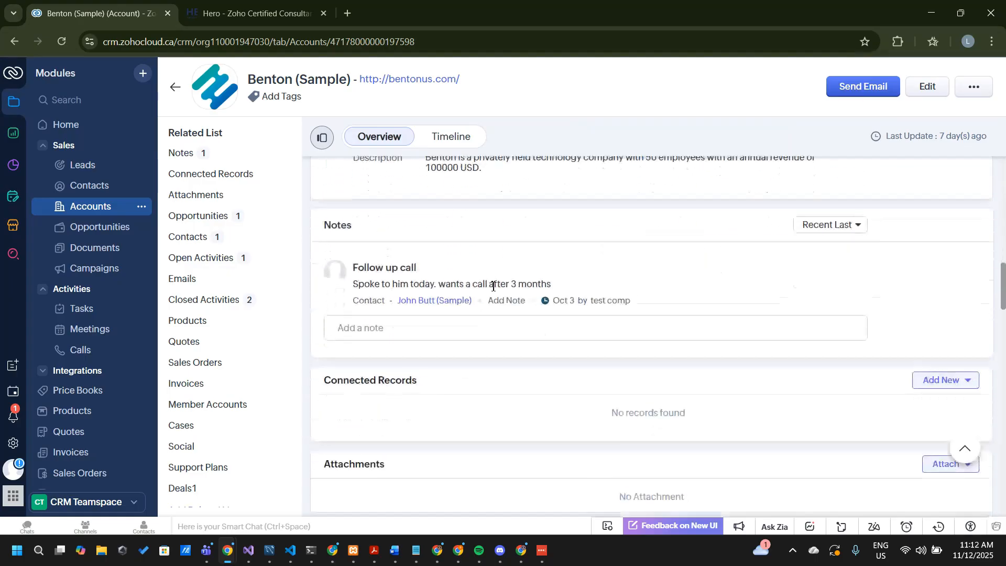
scroll(493, 288, "down", 15)
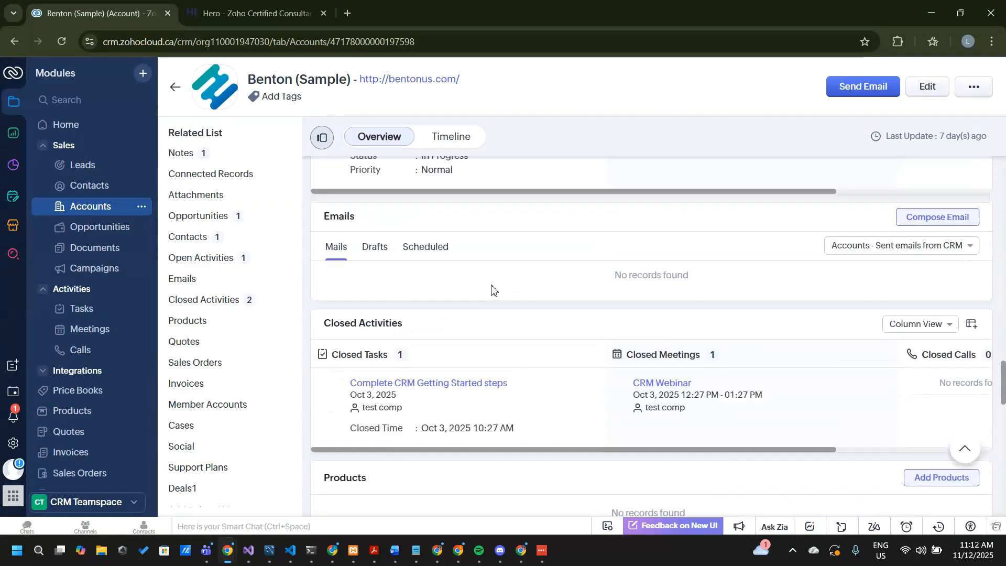
scroll(492, 289, "up", 8)
scroll(492, 289, "down", 10)
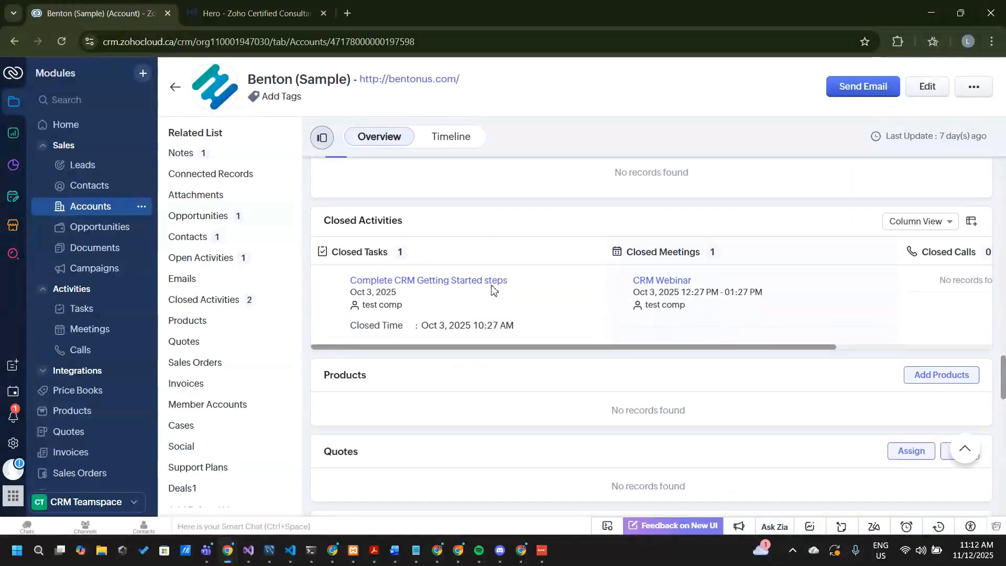
scroll(492, 290, "down", 5)
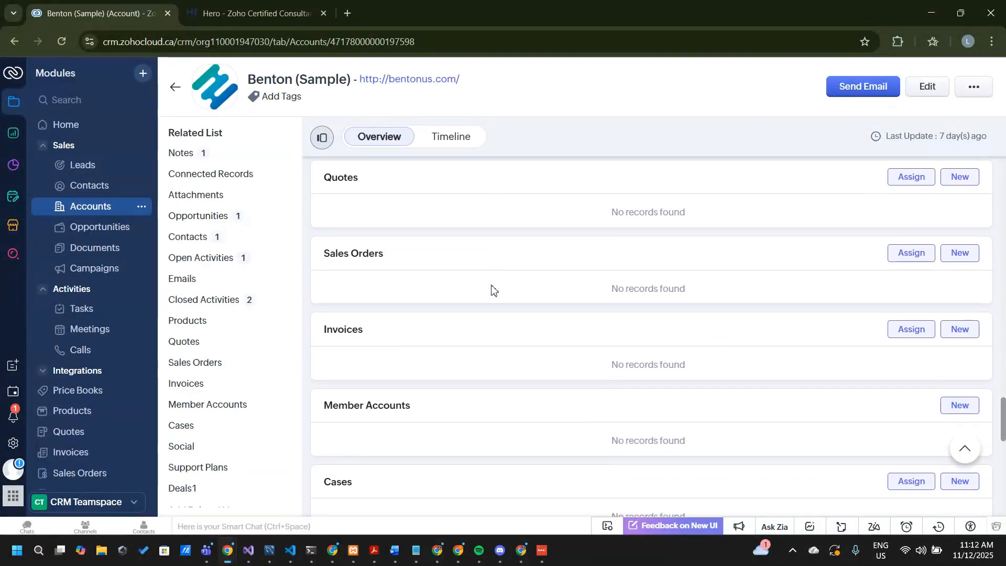
scroll(493, 288, "down", 10)
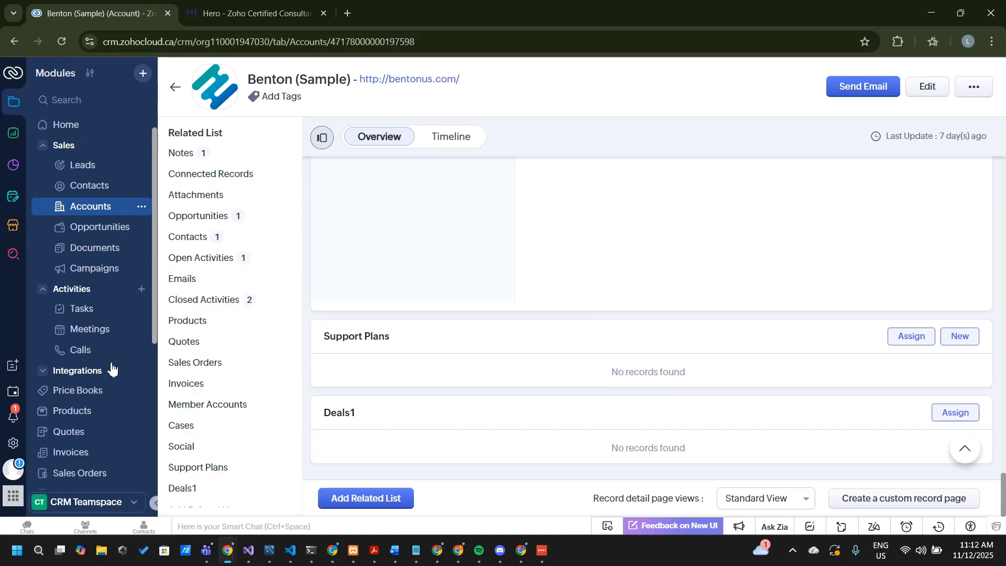
Open Support Plan record 145 and set its Client to the Benton (Sample) account, saving the change
scroll(101, 461, "down", 3)
scroll(99, 464, "down", 1)
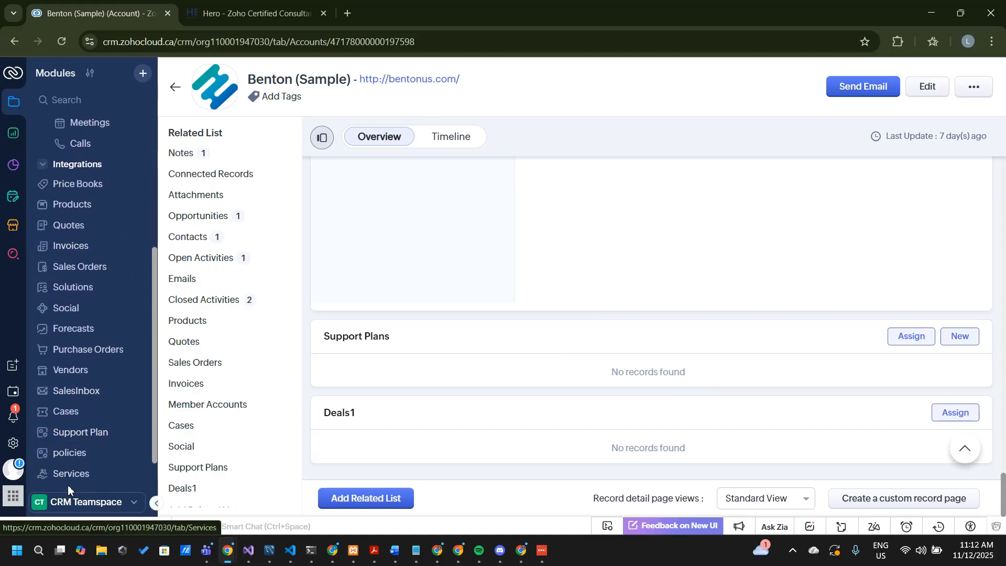
left_click(79, 433)
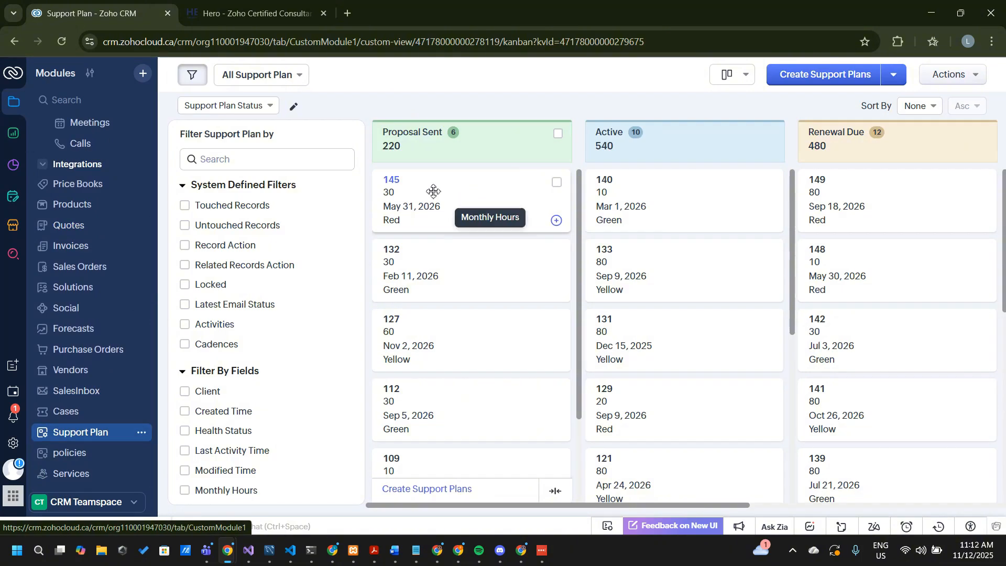
left_click(399, 181)
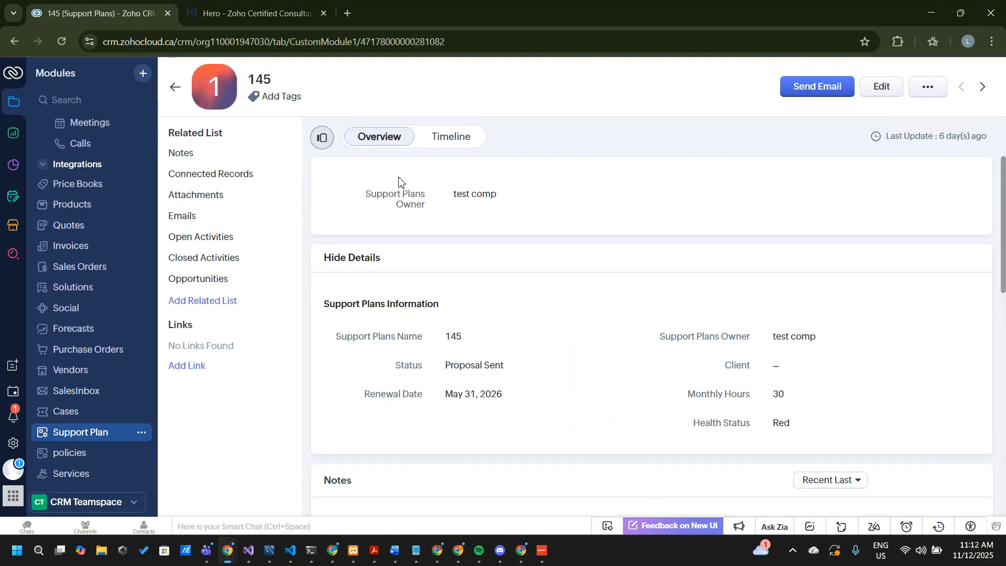
scroll(399, 183, "down", 1)
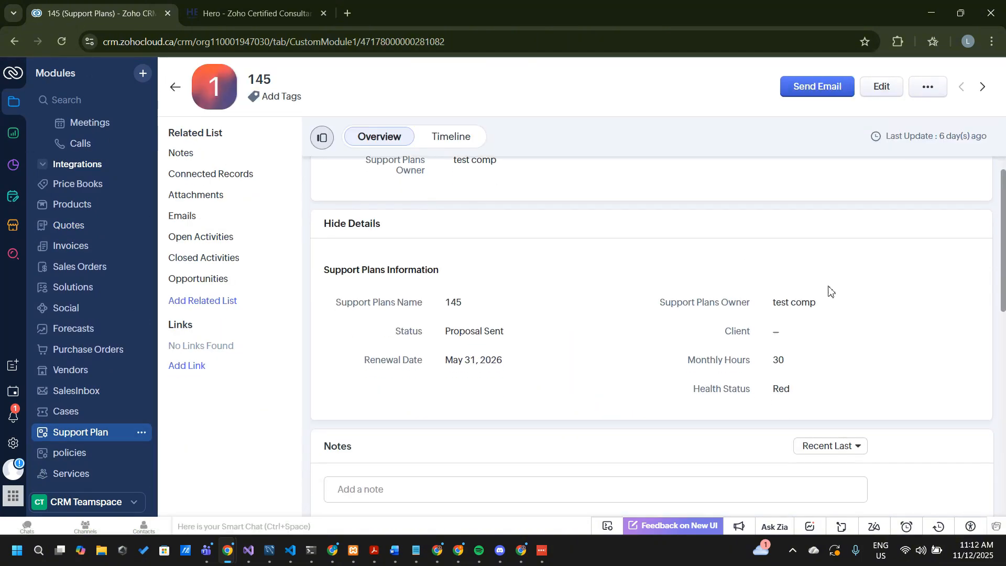
left_click(781, 336)
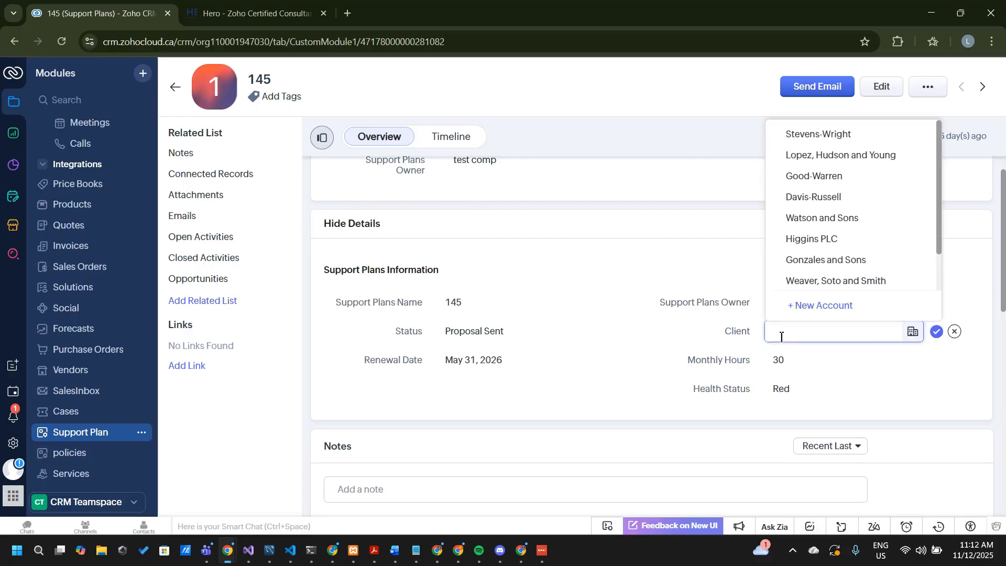
scroll(884, 213, "down", 2)
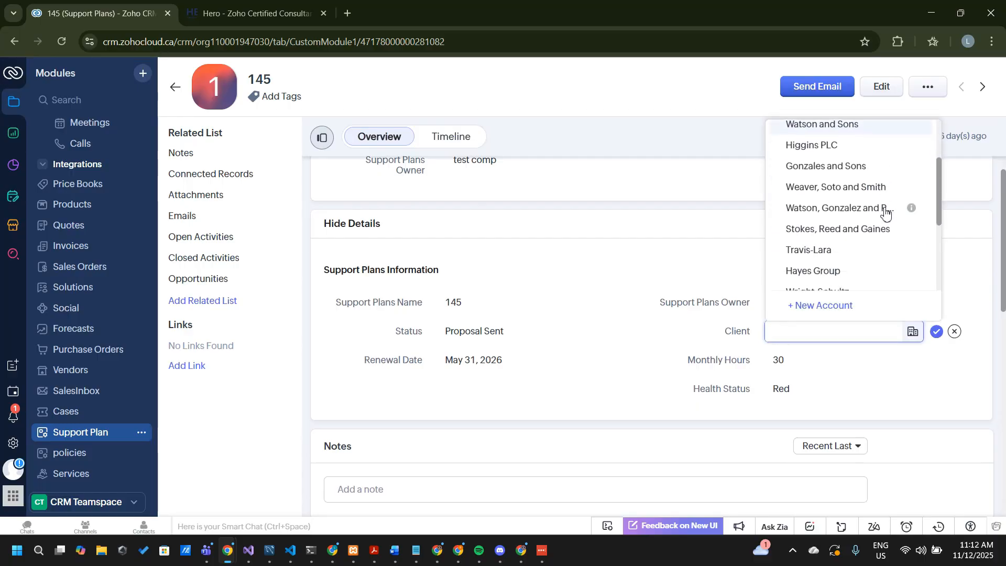
scroll(885, 212, "up", 2)
type("Ben")
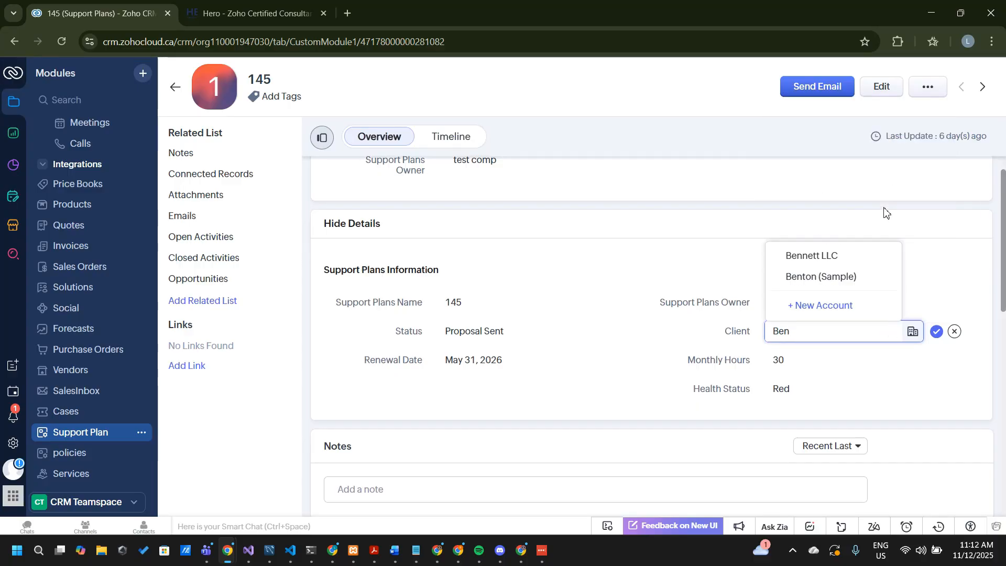
left_click(843, 277)
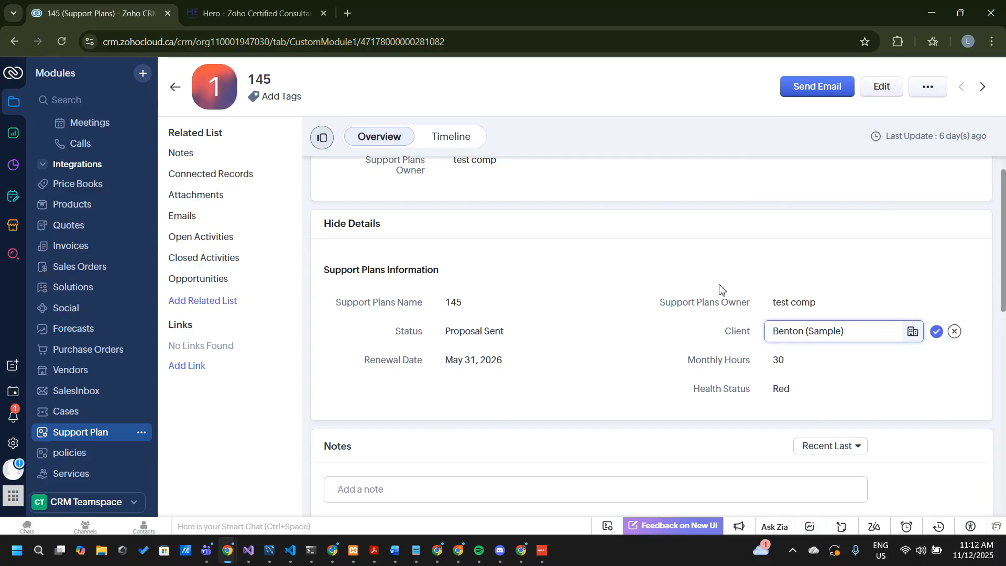
left_click(936, 332)
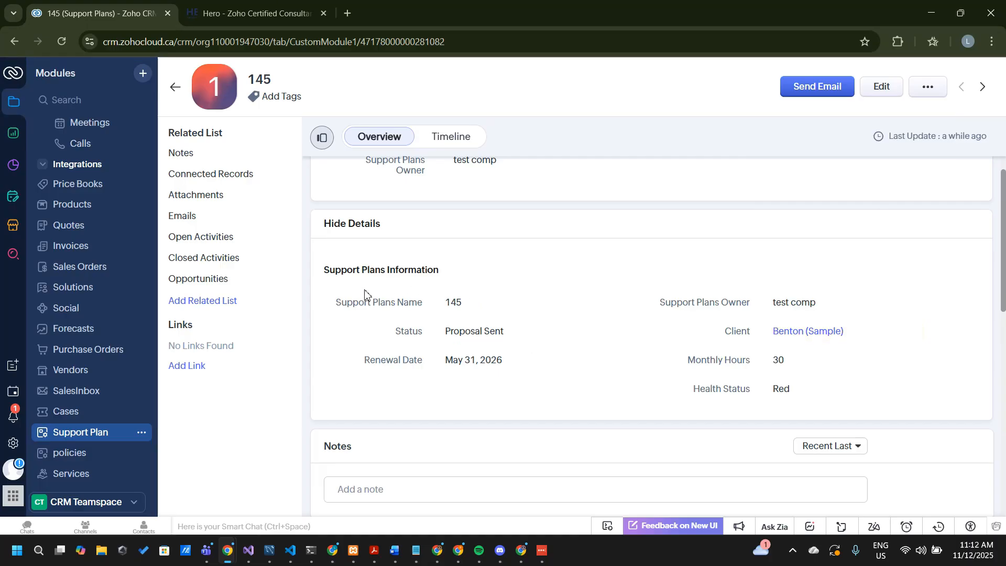
Open the Benton (Sample) account and check its Support Plans related list and the assigned support plans
scroll(83, 293, "up", 5)
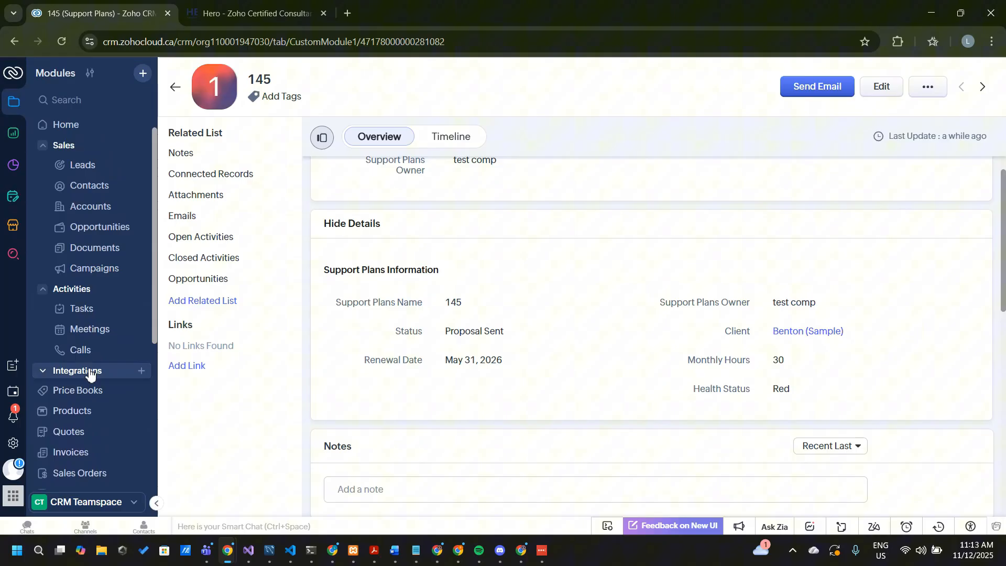
left_click(103, 212)
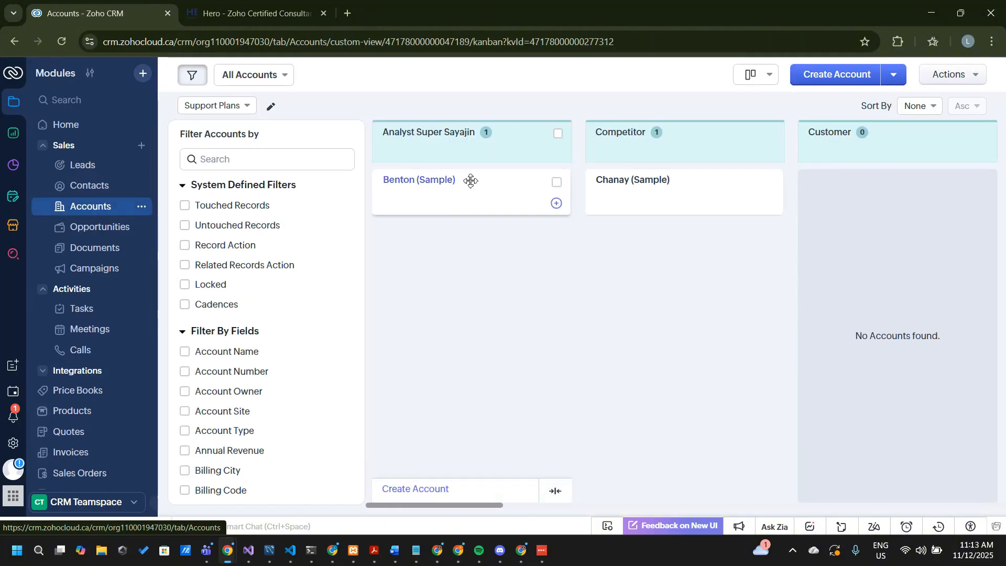
left_click(442, 184)
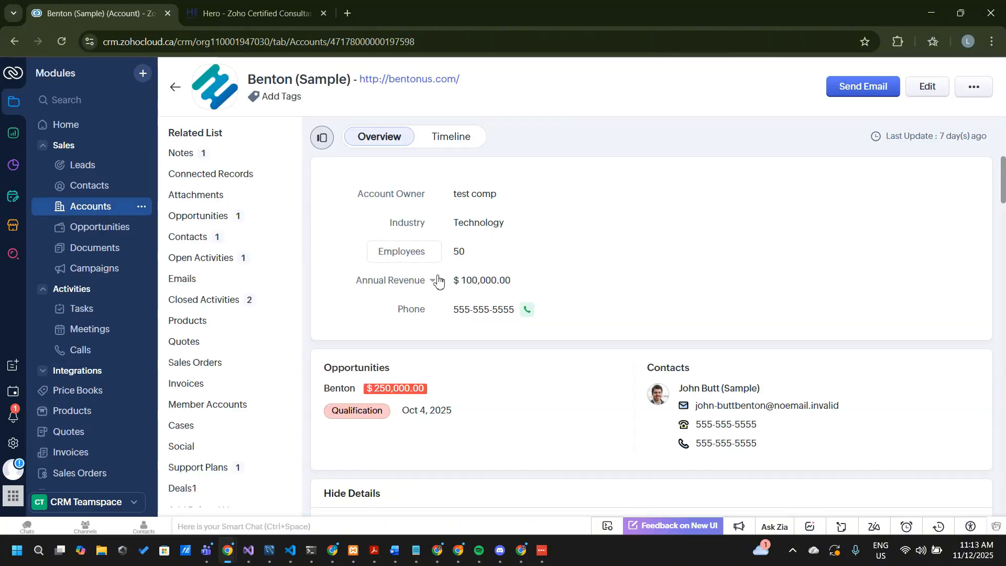
left_click(244, 474)
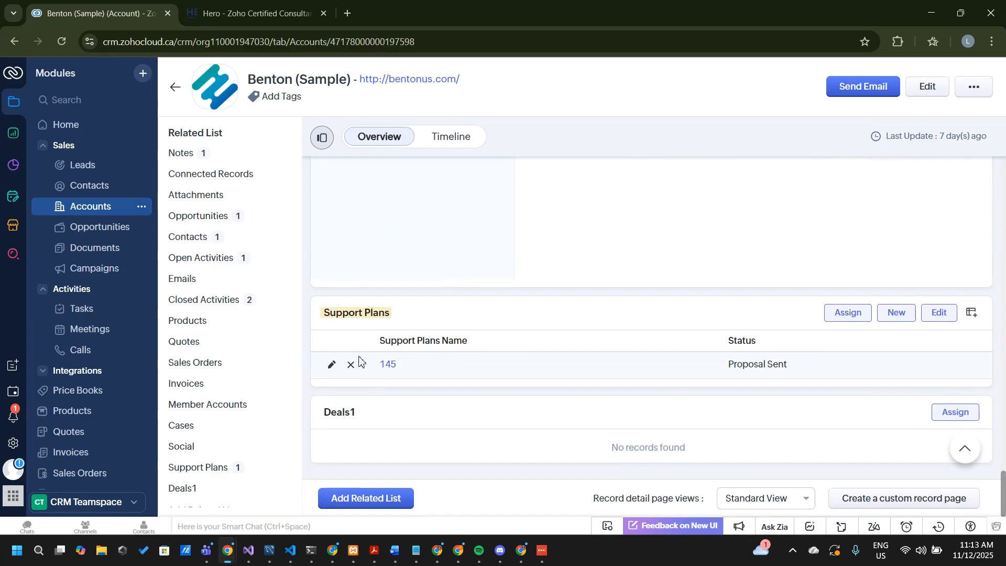
left_click(942, 313)
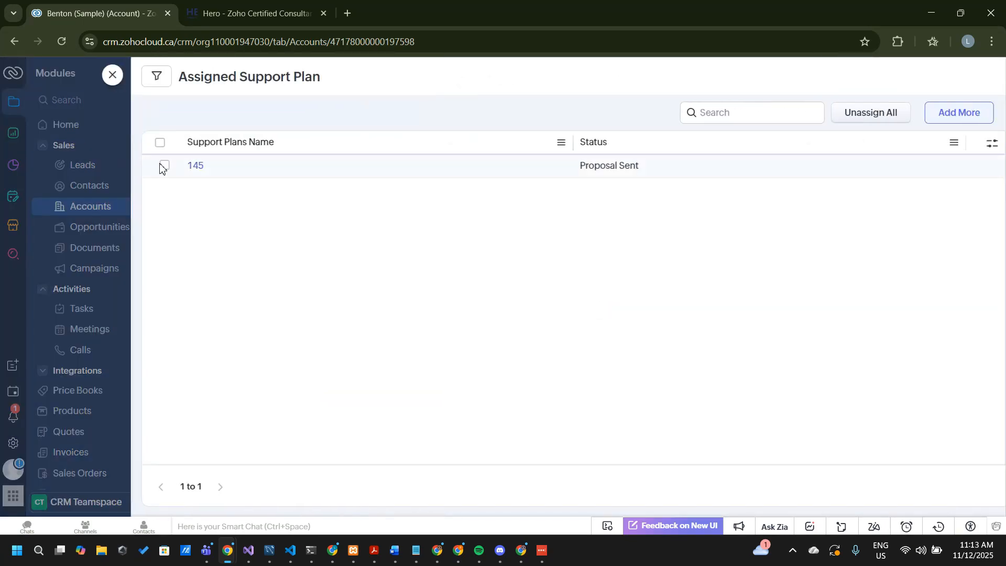
left_click(112, 77)
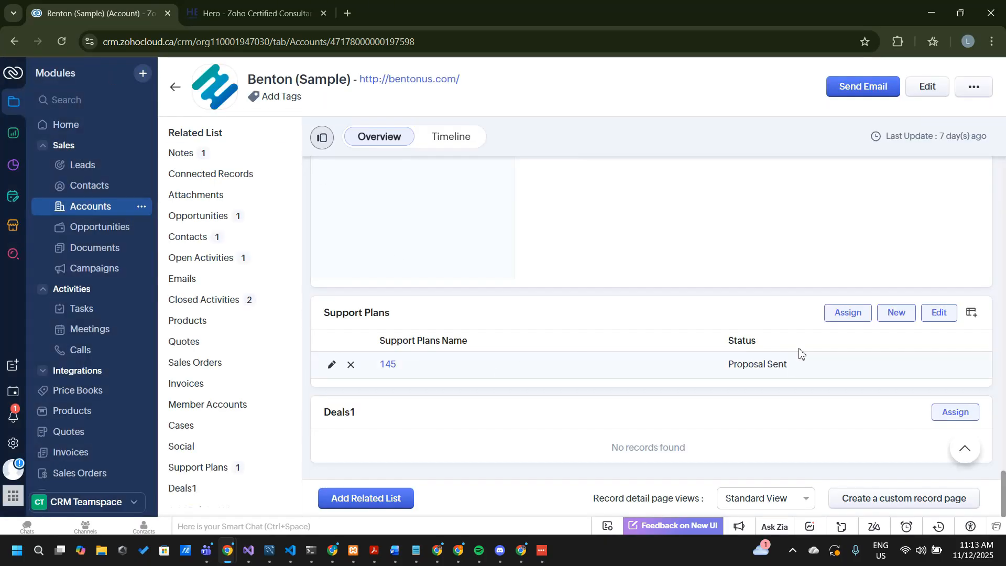
Add the Renewal Date, Monthly Hours and Health Status columns to the account's Support Plans related list, leaving Client out, and save
left_click(971, 313)
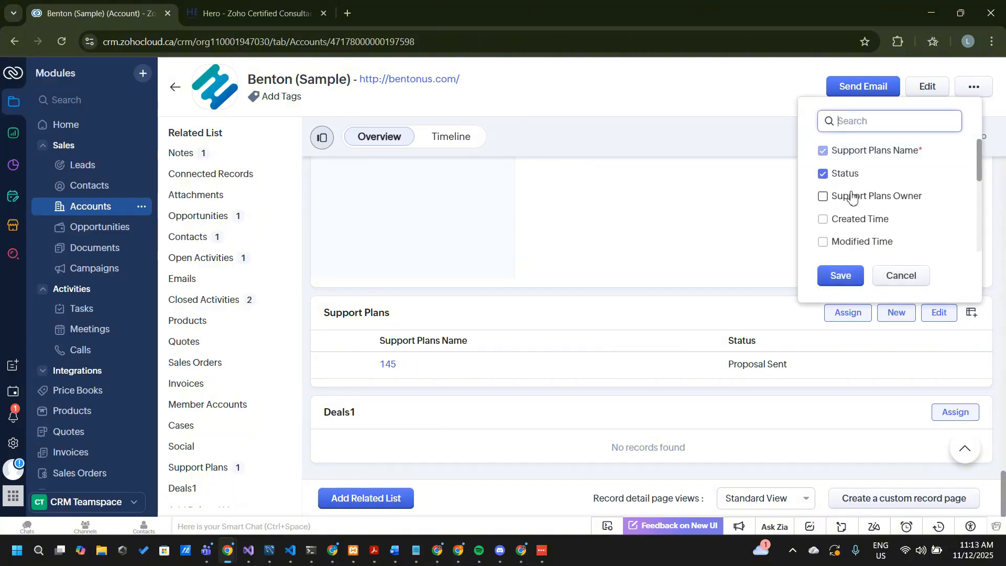
scroll(852, 198, "down", 5)
left_click(823, 225)
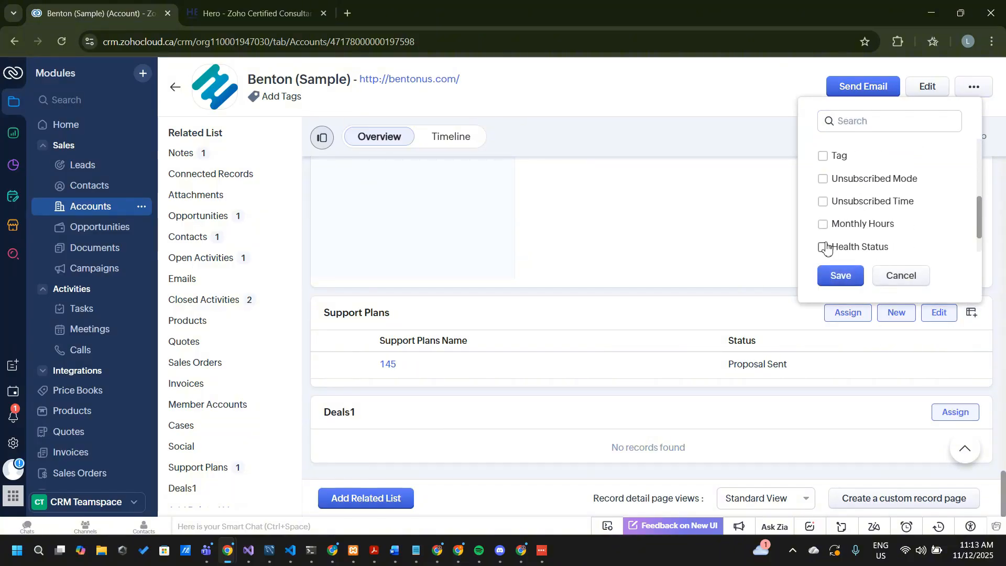
left_click(822, 224)
left_click(832, 228)
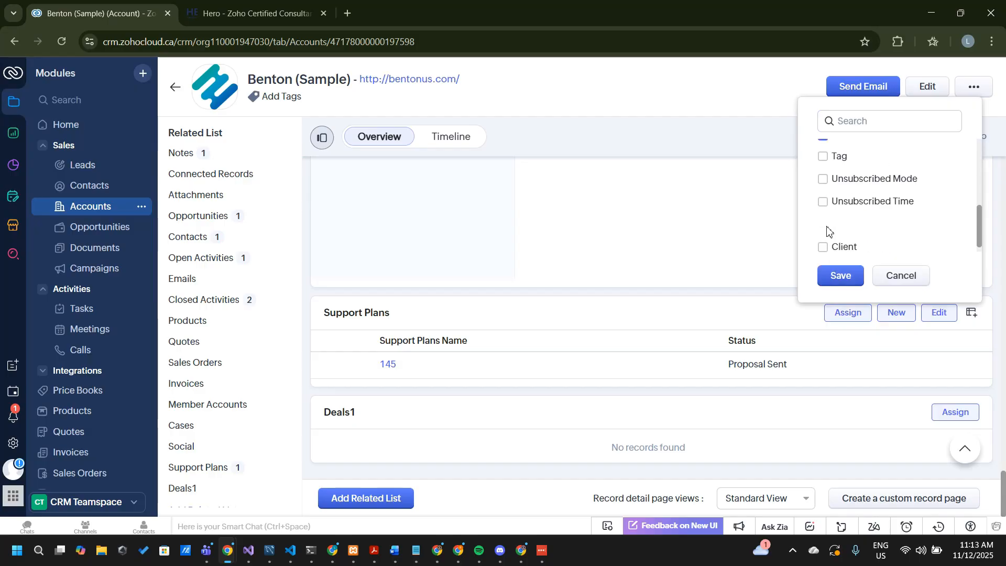
left_click(831, 237)
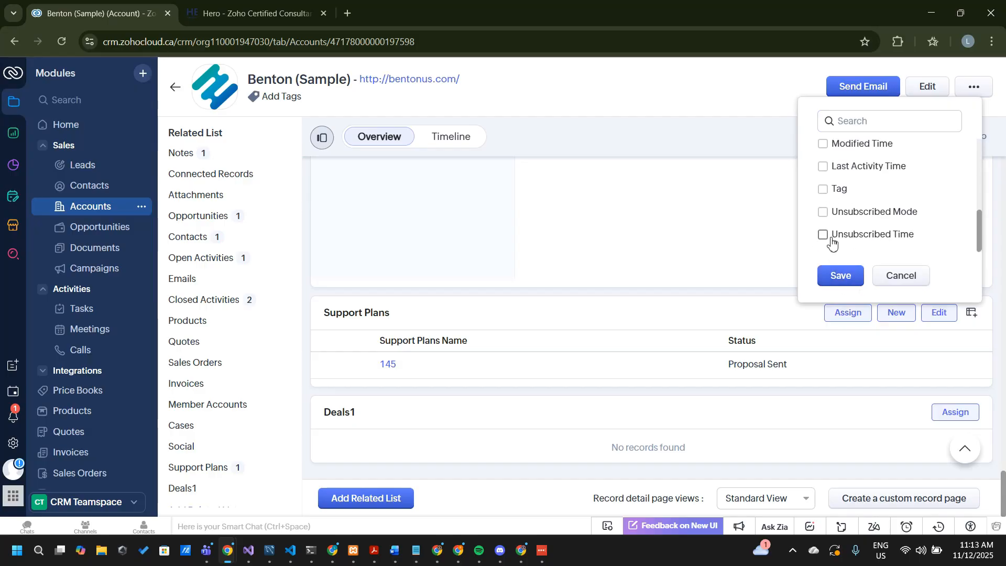
scroll(888, 165, "up", 5)
scroll(838, 210, "down", 3)
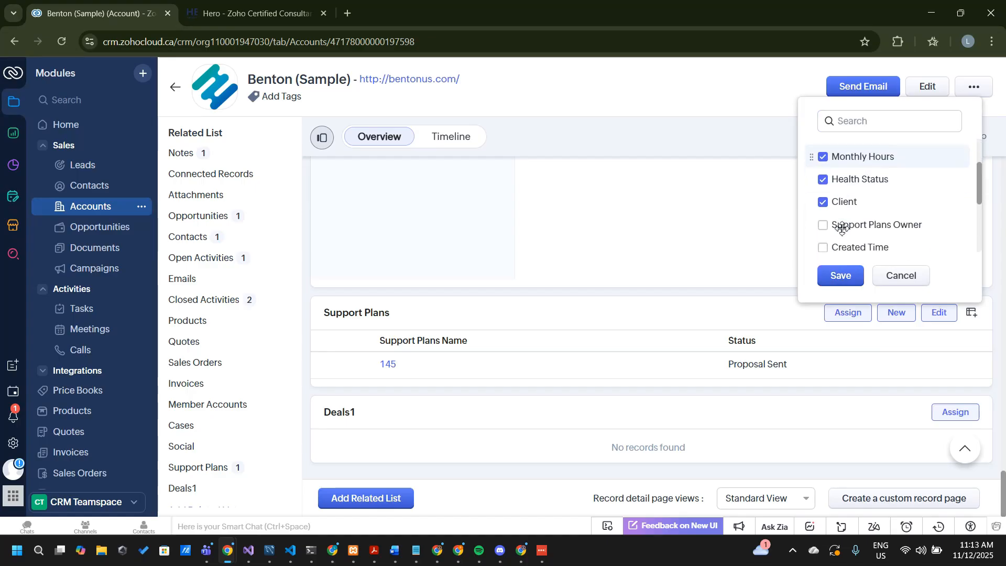
left_click(822, 184)
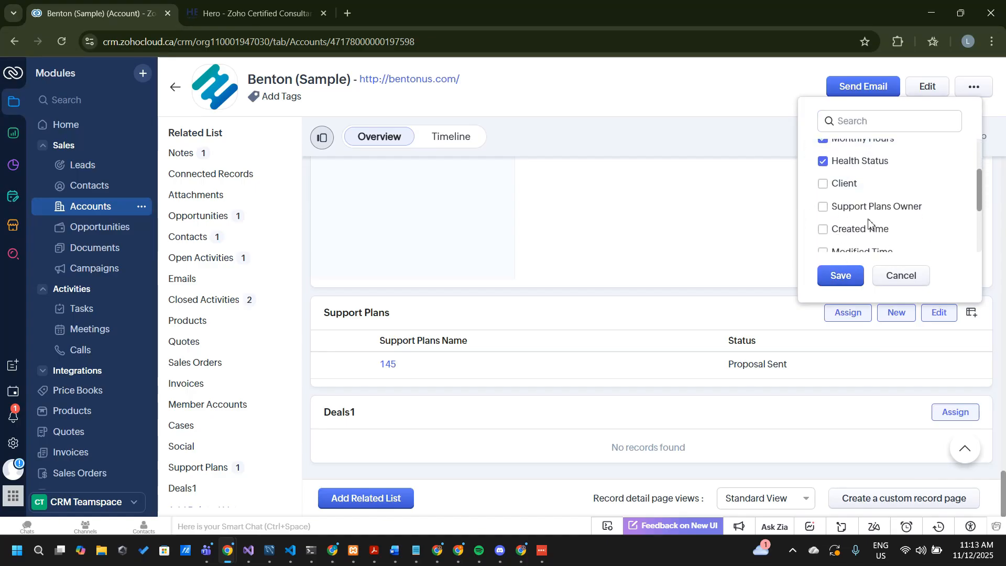
scroll(869, 223, "down", 5)
left_click(839, 275)
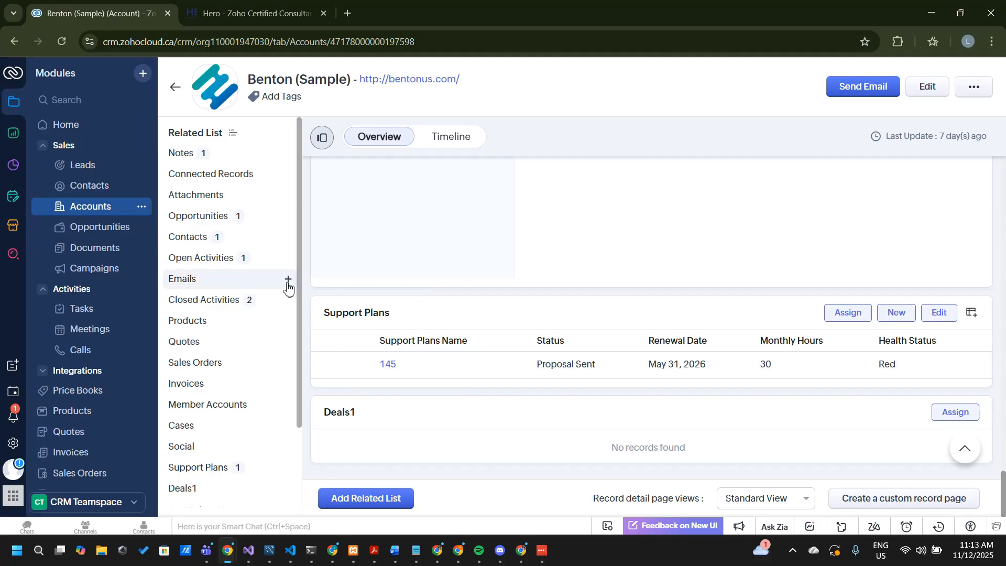
Leave the account record and open the Standard layout of the Opportunities module for editing in the CRM setup
left_click(175, 90)
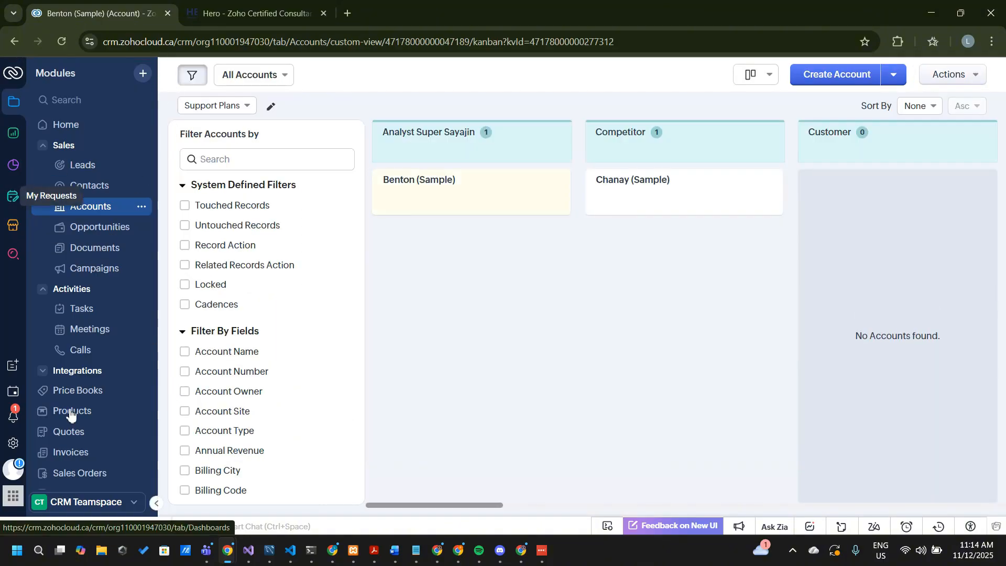
left_click(10, 442)
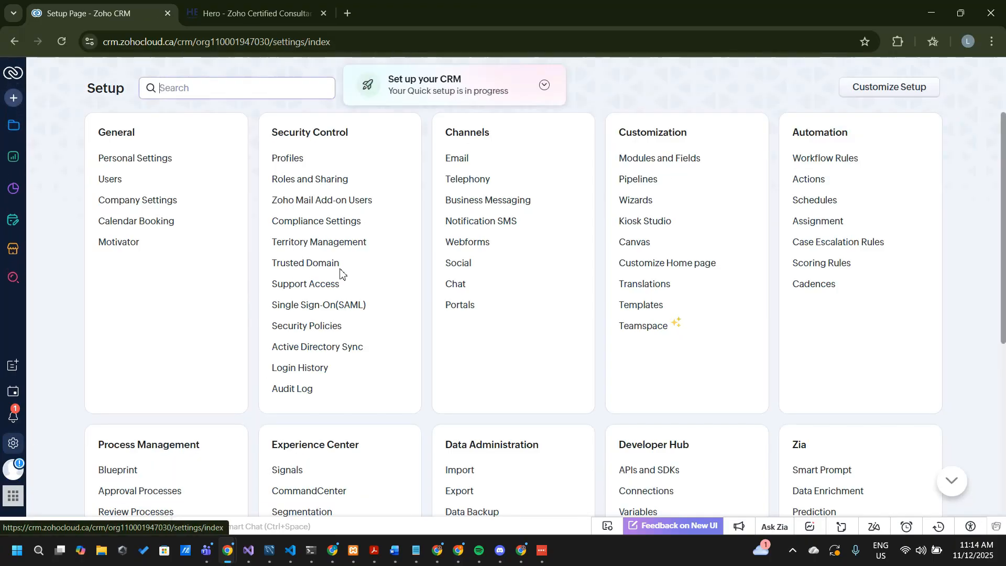
left_click(655, 165)
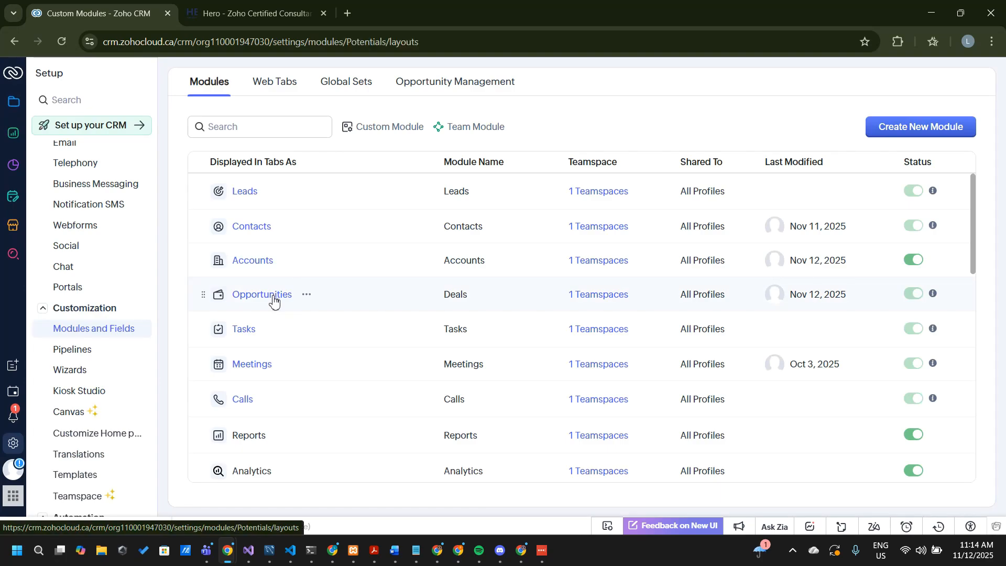
left_click(272, 295)
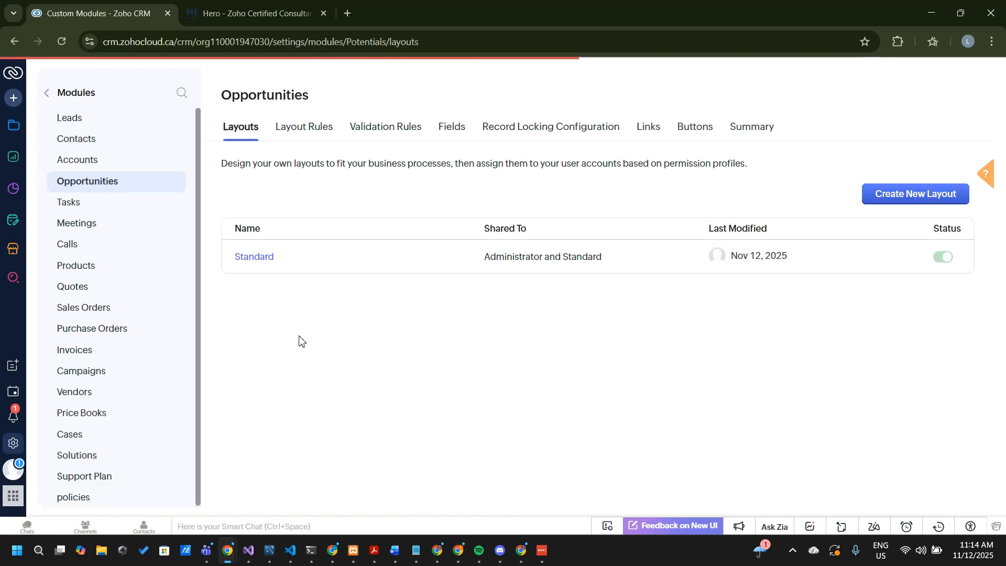
left_click(244, 257)
In the BrightEdge notes in Notepad, move the support tiers requirement from Implementation Phase to the end of Completed and remove the leftover empty bullet
mouse_move(416, 550)
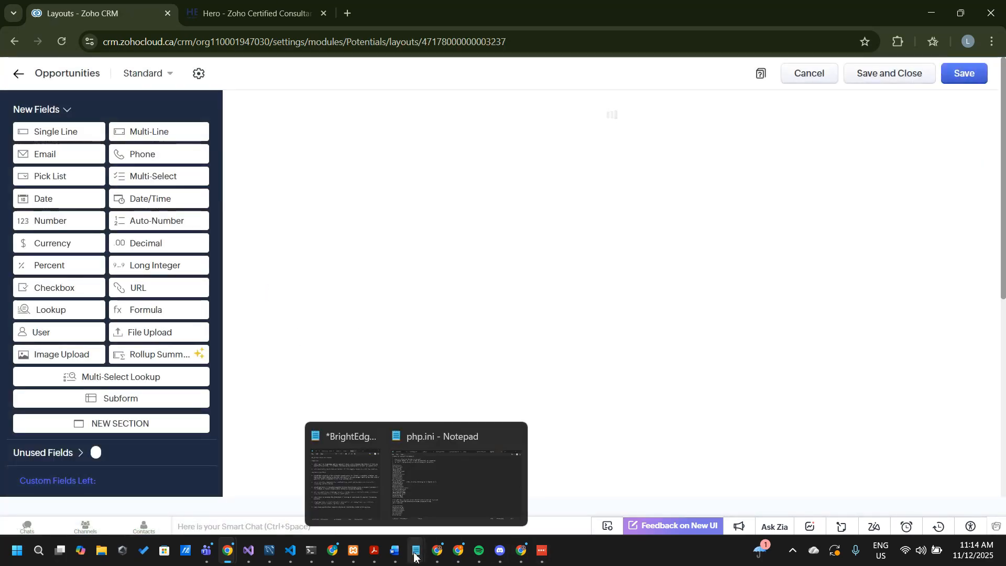
left_click(345, 479)
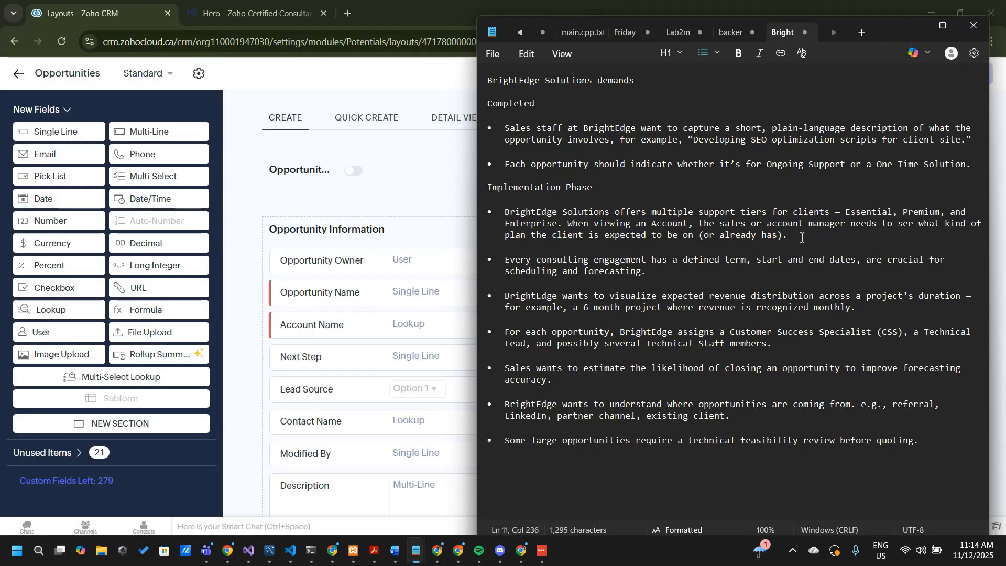
left_click_drag(801, 238, 500, 217)
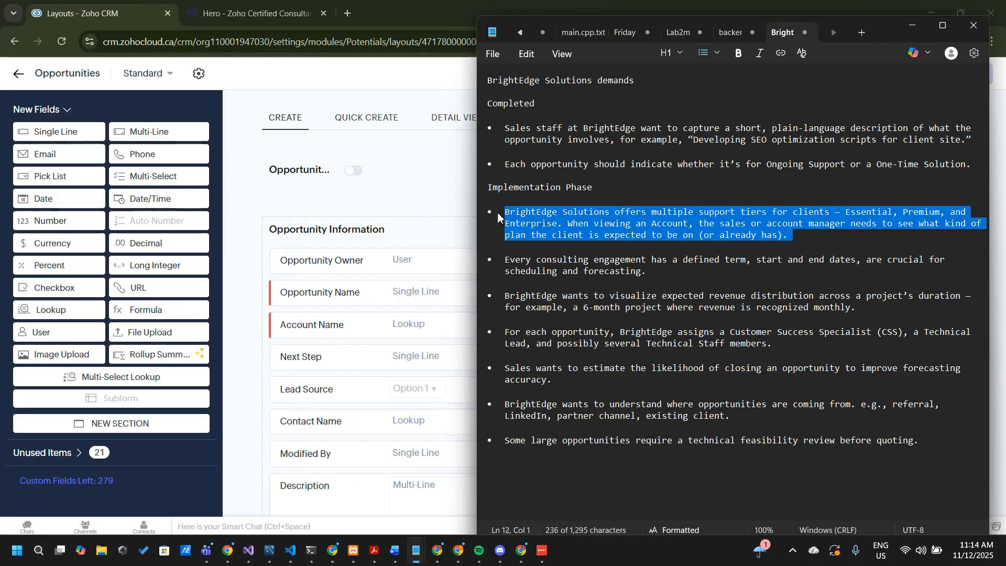
key("ctrl+x")
left_click(977, 163)
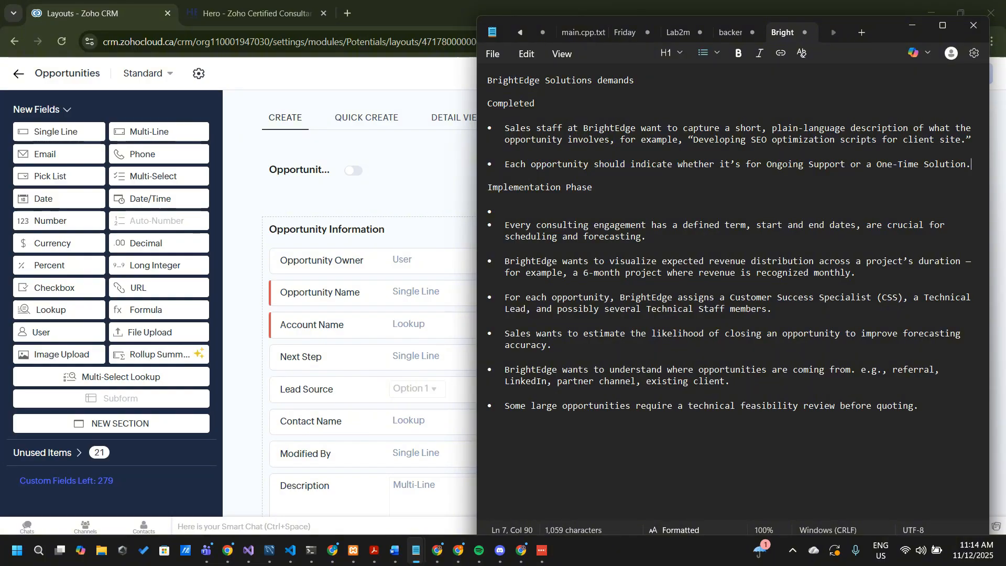
key("ctrl+v")
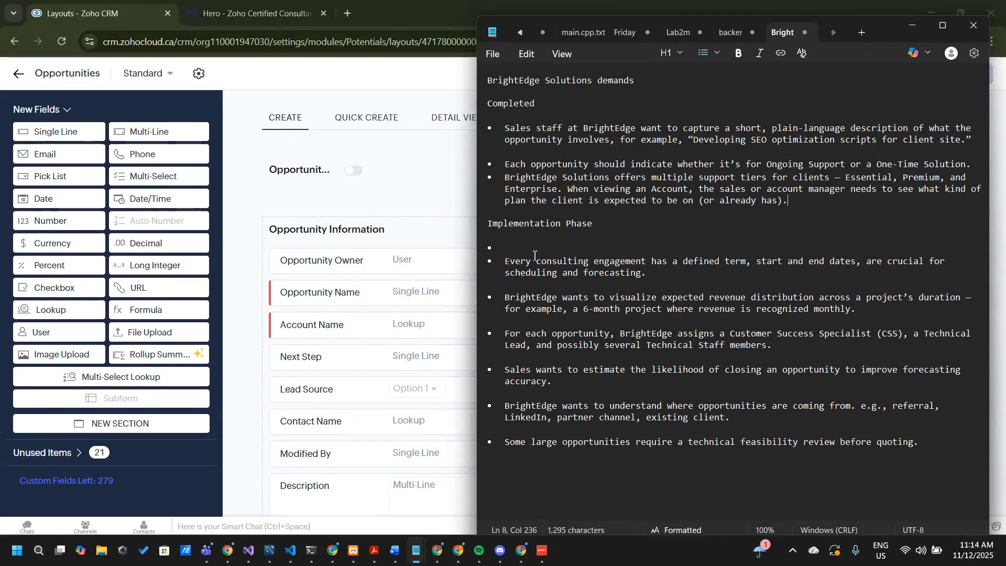
left_click(518, 247)
key("BackSpace")
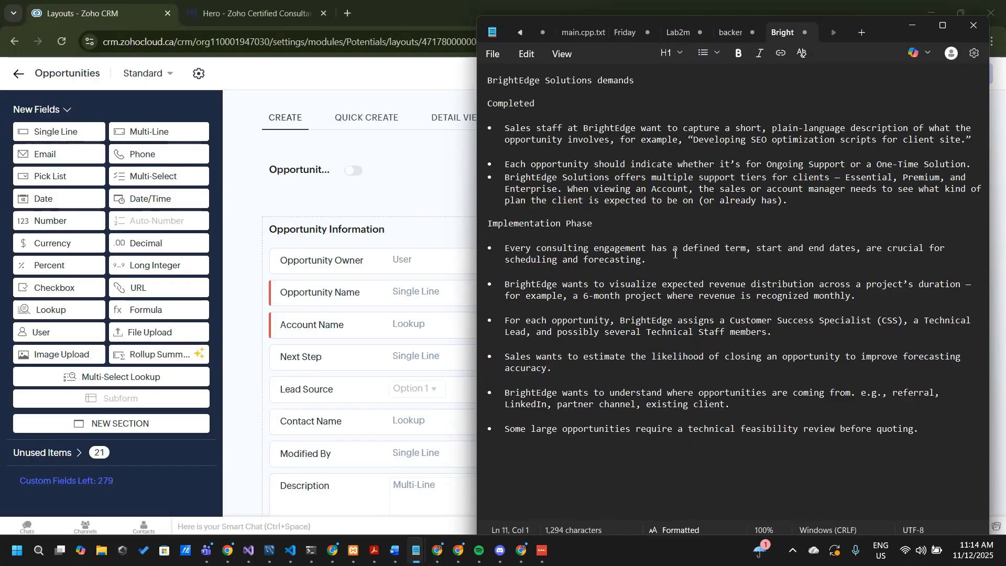
Review the consulting engagement requirement about a defined term with start and end dates, and return to the Opportunities layout in the browser
left_click_drag(635, 249, 858, 248)
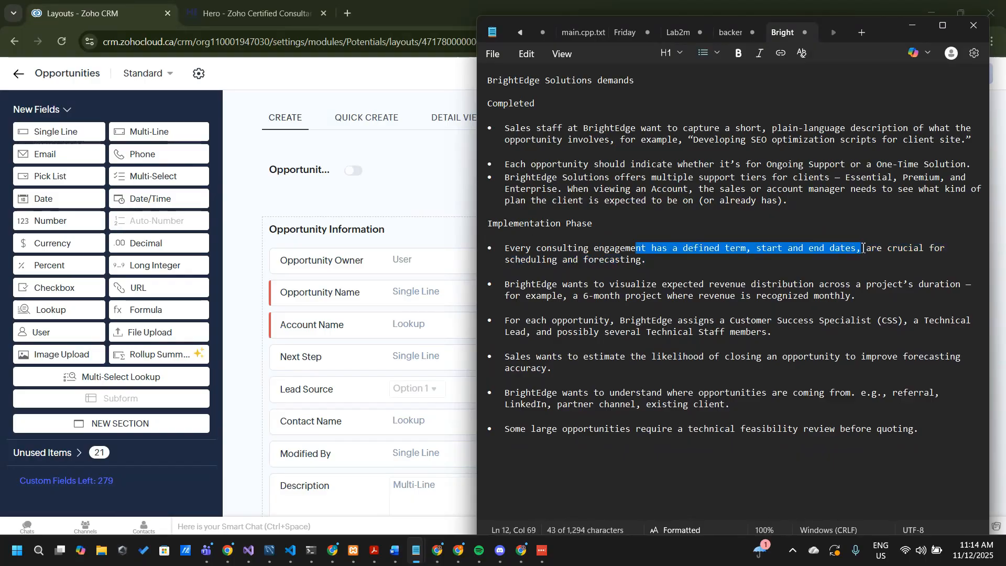
left_click(766, 272)
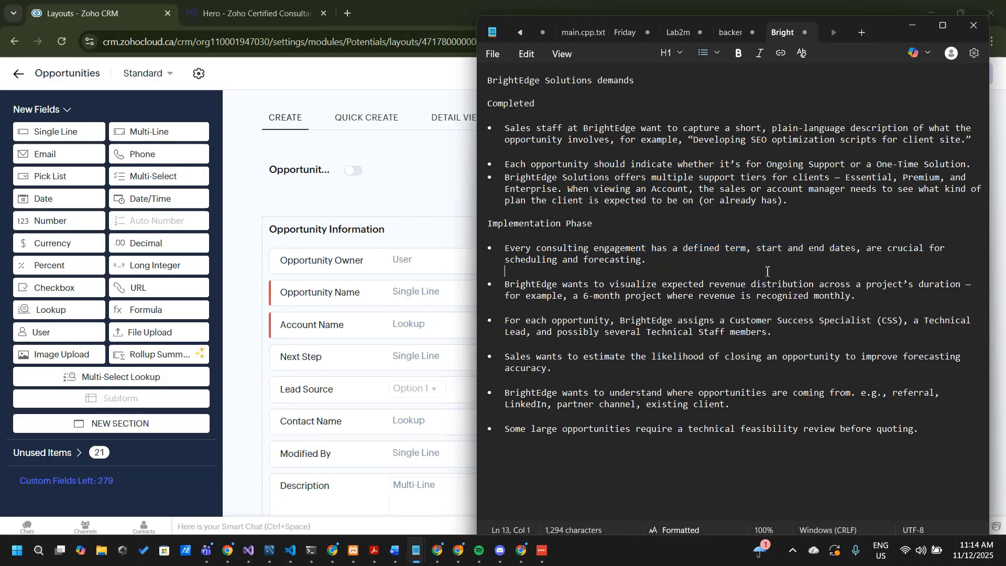
left_click(423, 197)
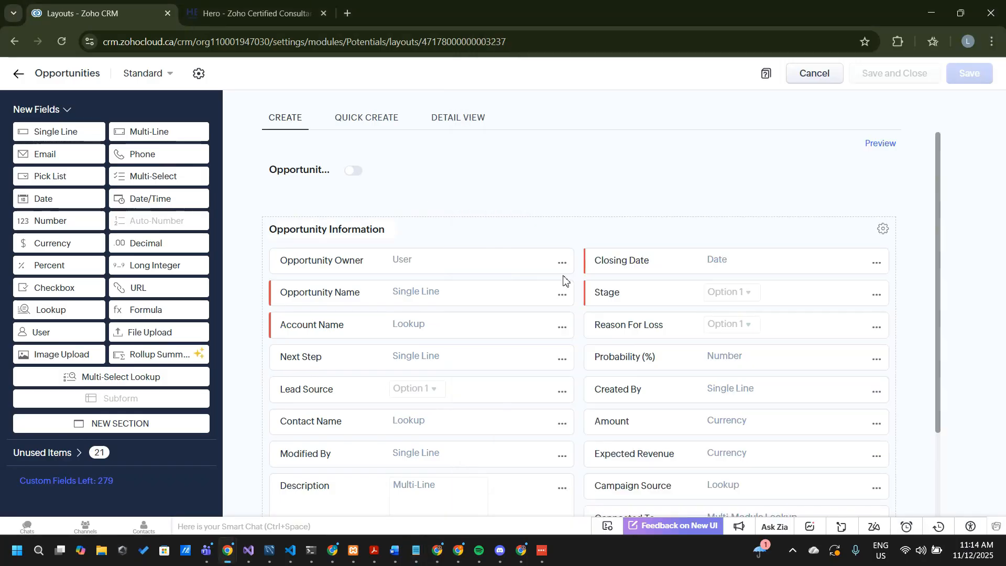
Add a Date field named Project Start Date above Closing Date in the Opportunity Information section
scroll(563, 272, "down", 2)
scroll(564, 281, "down", 1)
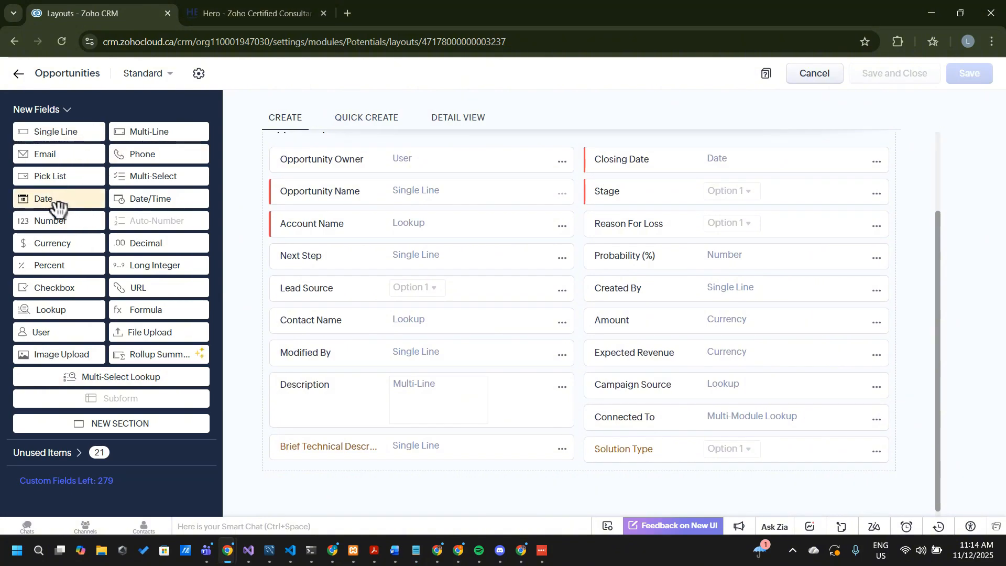
left_click_drag(58, 202, 622, 158)
type("S")
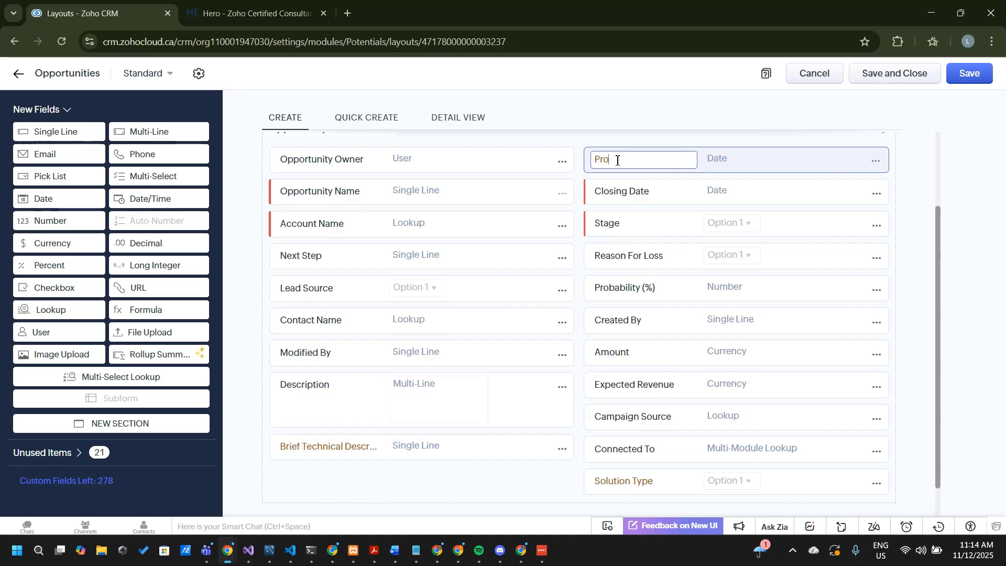
type("roject Start Date")
key("Return")
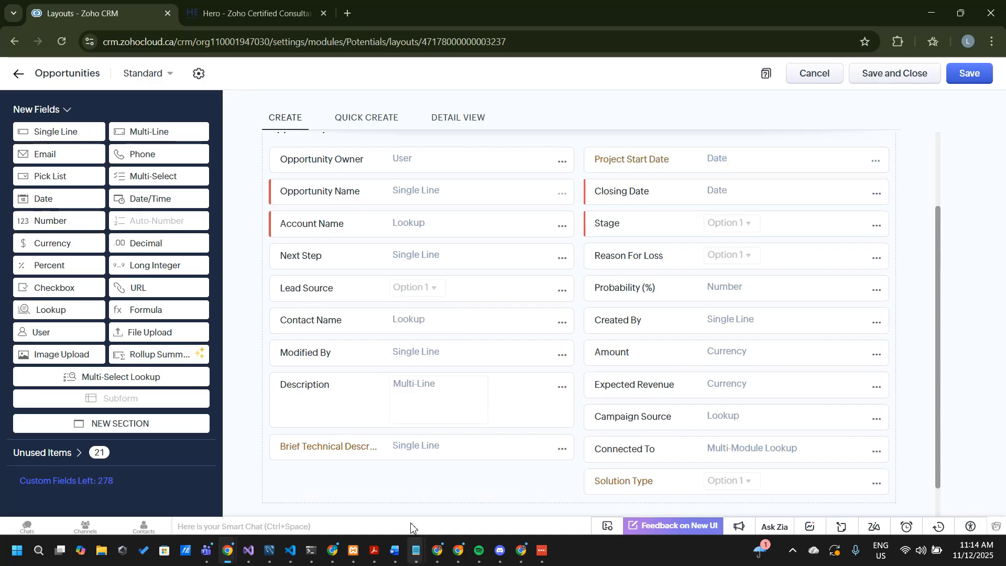
Check the consulting engagement term requirement in the Notepad notes and return to the Opportunities layout in the browser
mouse_move(416, 550)
left_click(374, 494)
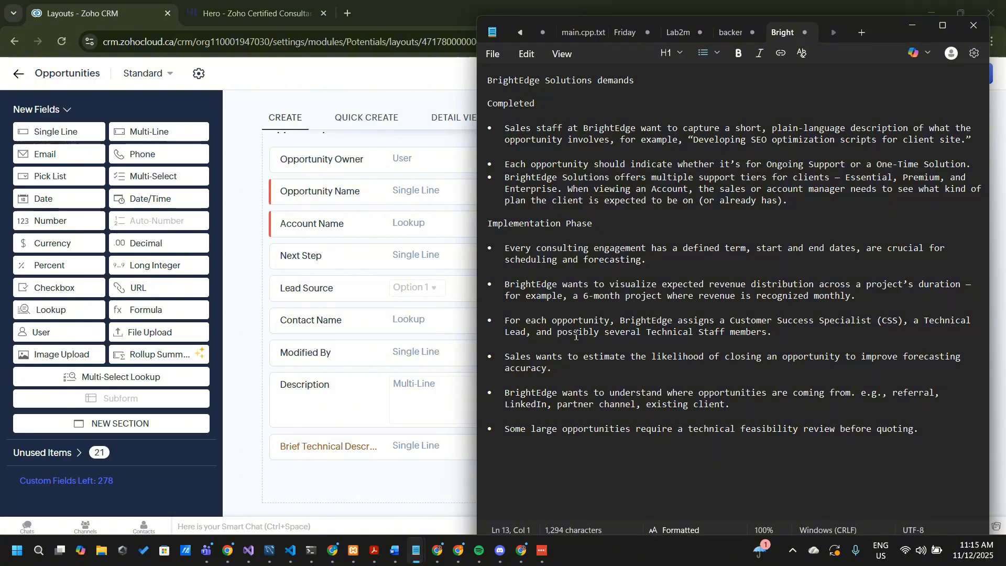
left_click(374, 482)
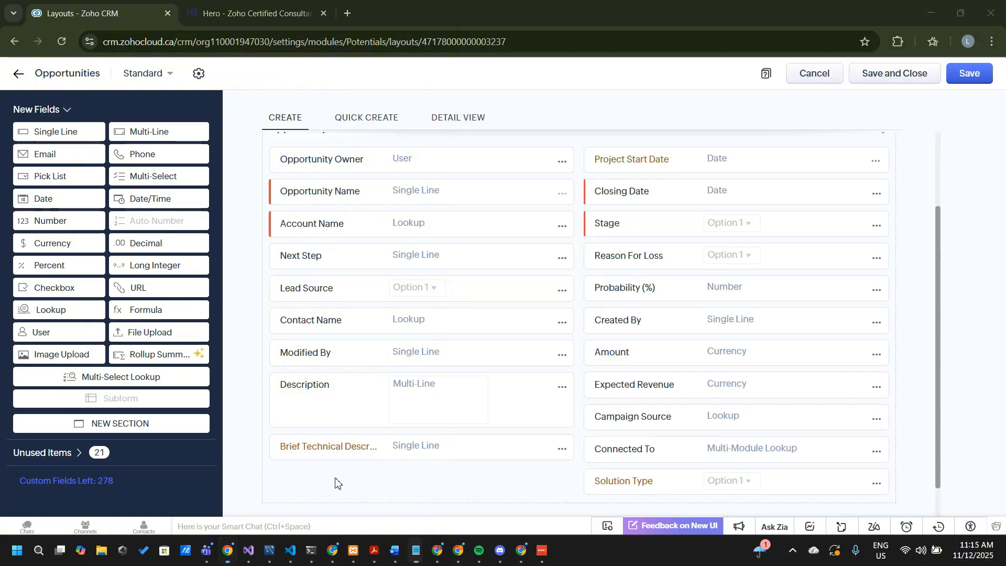
left_click(633, 166)
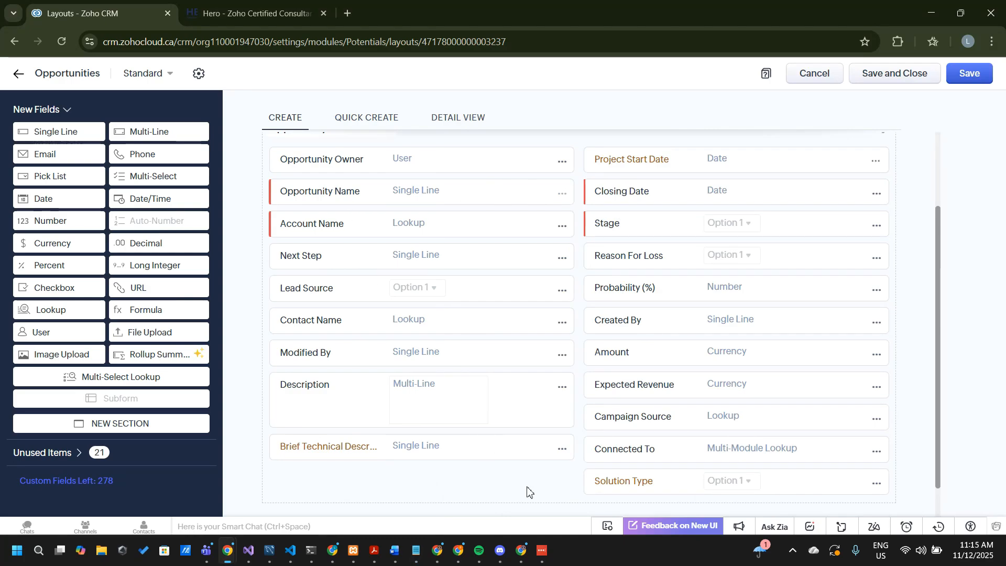
In the BrightEdge notes in Notepad, move the consulting engagement term requirement from Implementation Phase to the end of Completed
mouse_move(420, 528)
left_click(346, 480)
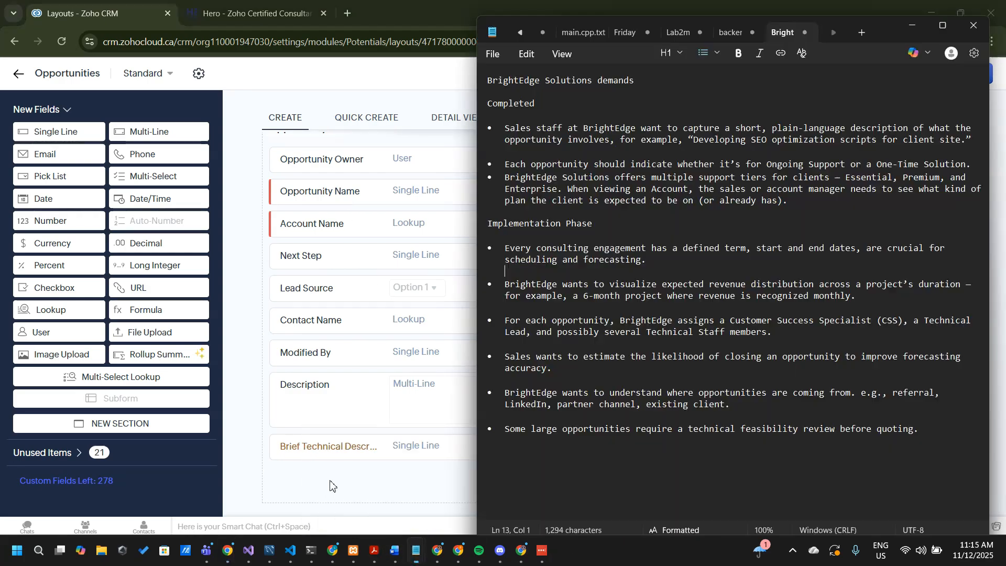
left_click_drag(657, 261, 491, 245)
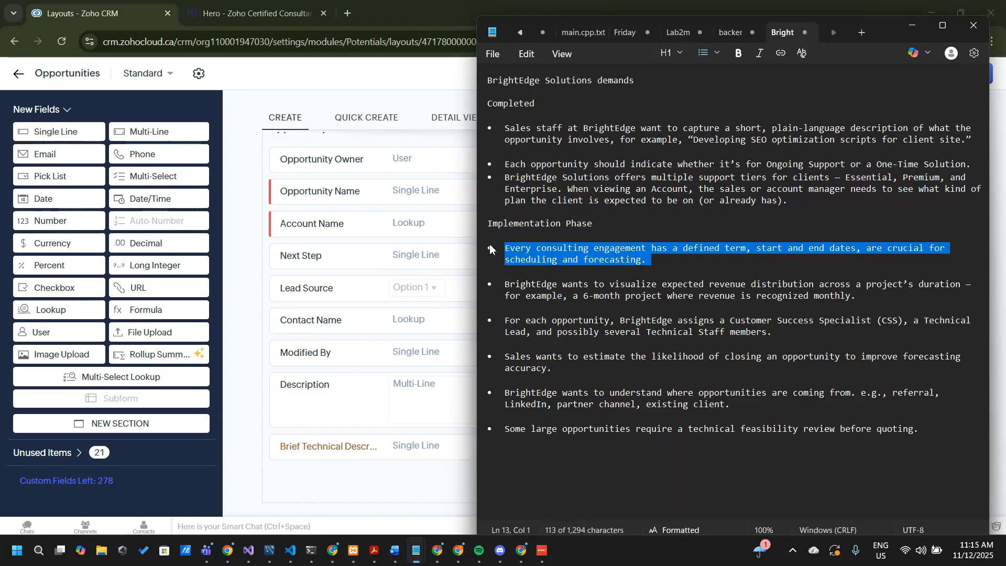
key("ctrl+x")
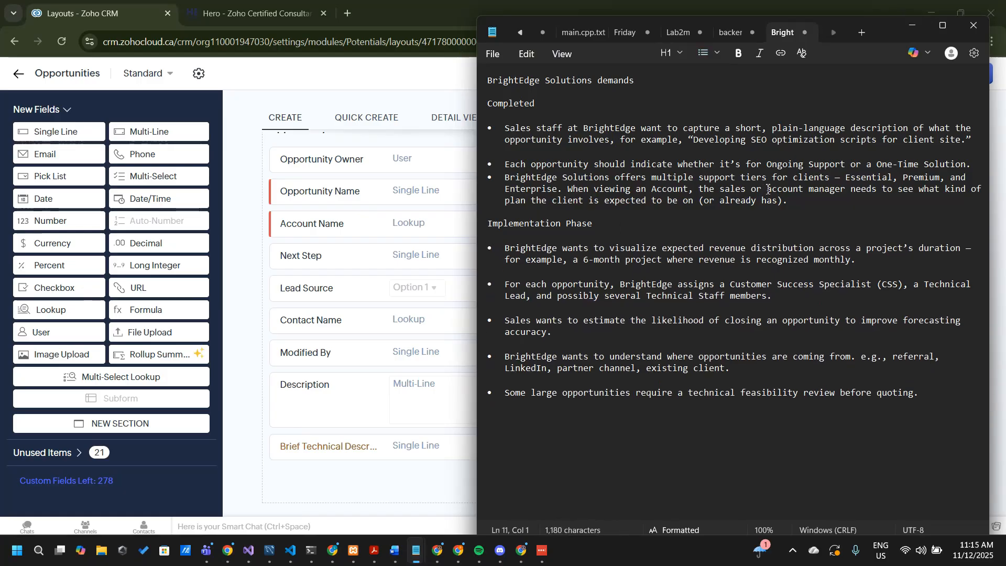
left_click(815, 200)
key("Return")
key("ctrl+v")
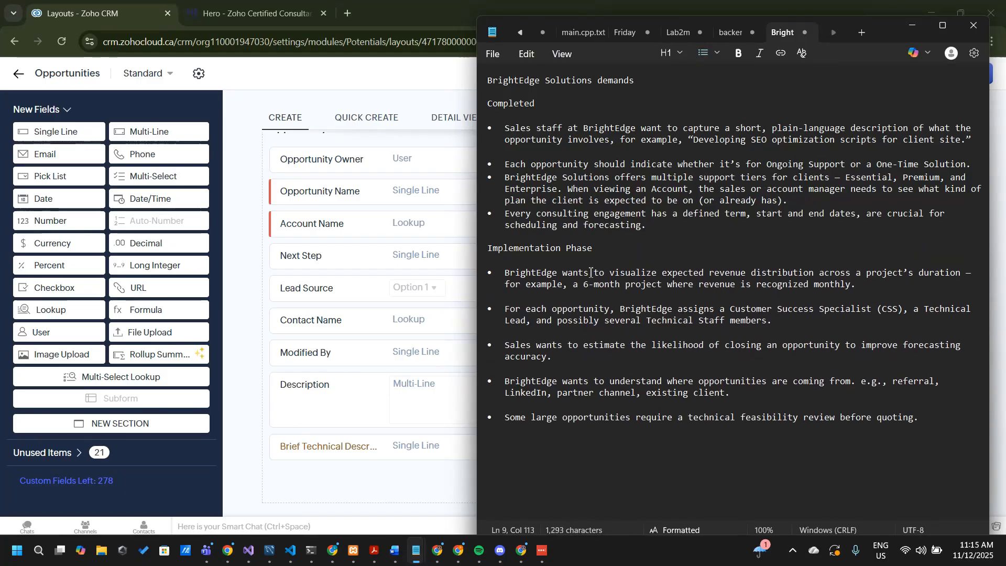
Review the requirement on expected revenue distribution across a project's duration, and return to the Opportunities layout in the browser
left_click_drag(507, 279, 832, 283)
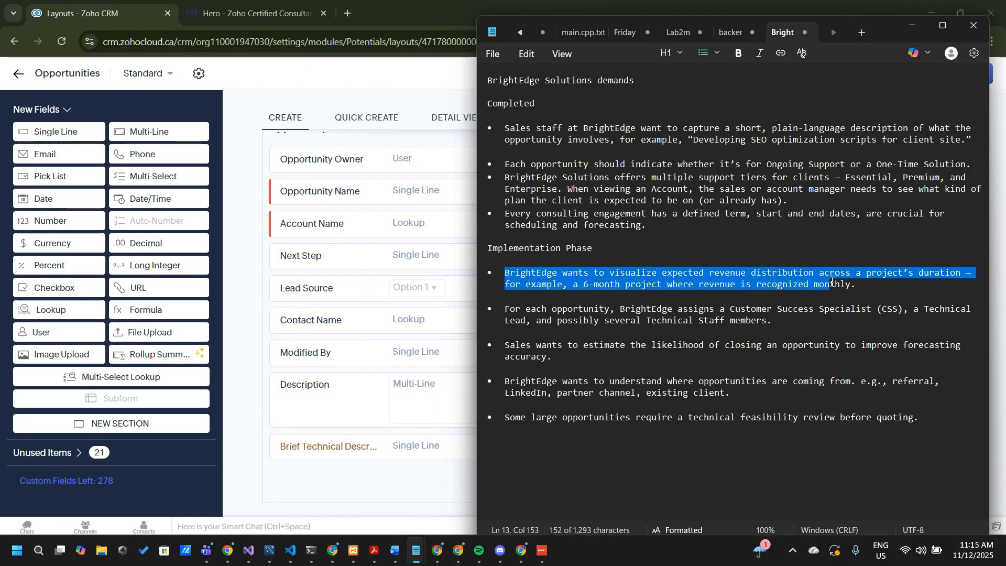
left_click(623, 301)
left_click(588, 288)
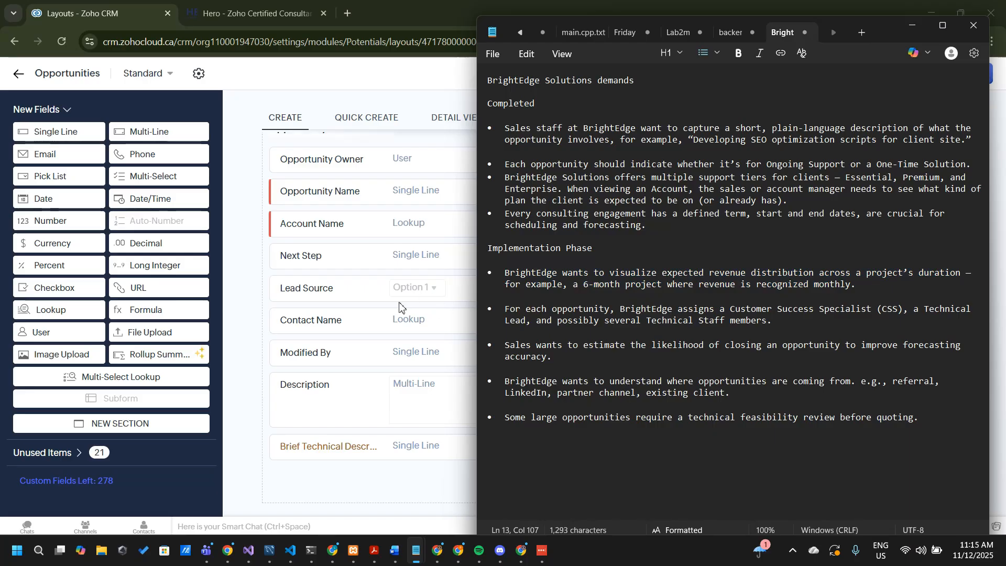
left_click(247, 341)
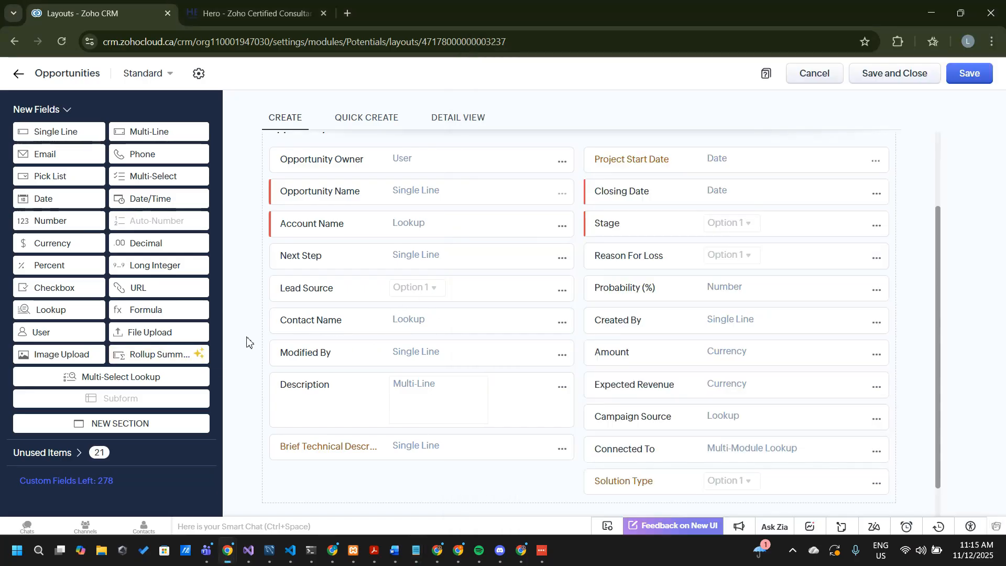
Try to add a new subform to the Opportunities layout
scroll(246, 342, "down", 1)
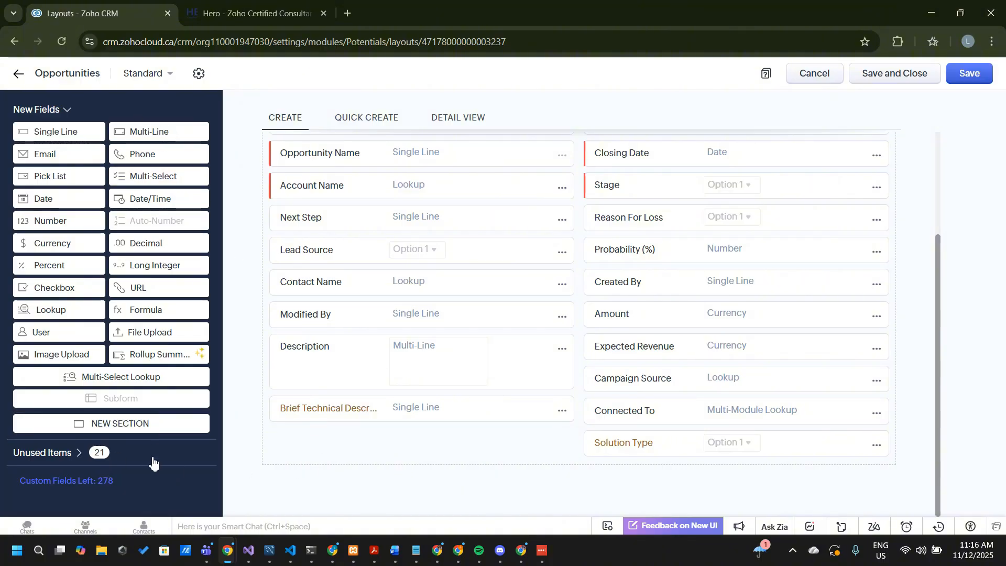
mouse_move(154, 407)
left_click_drag(140, 403, 116, 403)
left_click(158, 409)
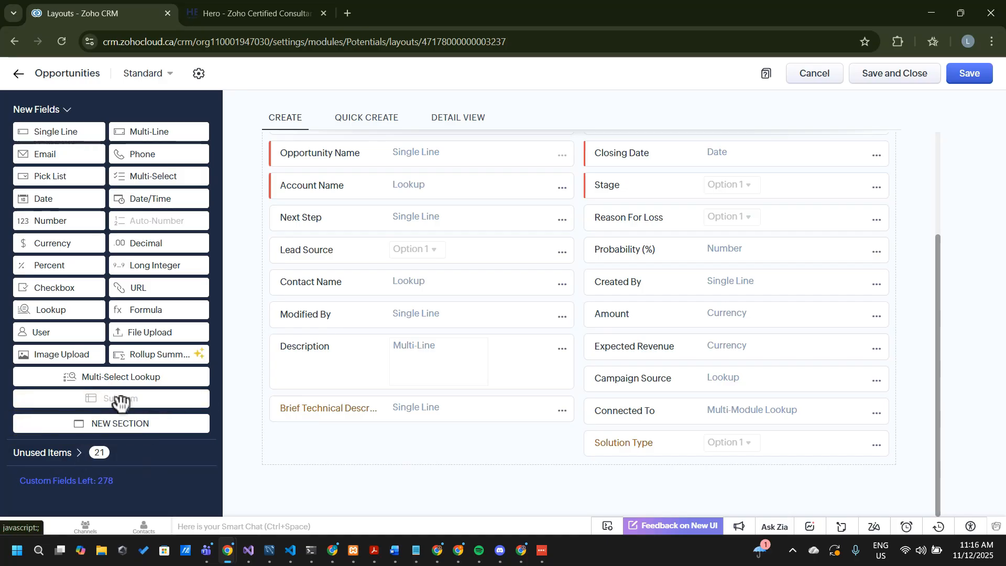
Permanently delete the unused Subform 1 from the Opportunities module and go back to the new field types
left_click(80, 454)
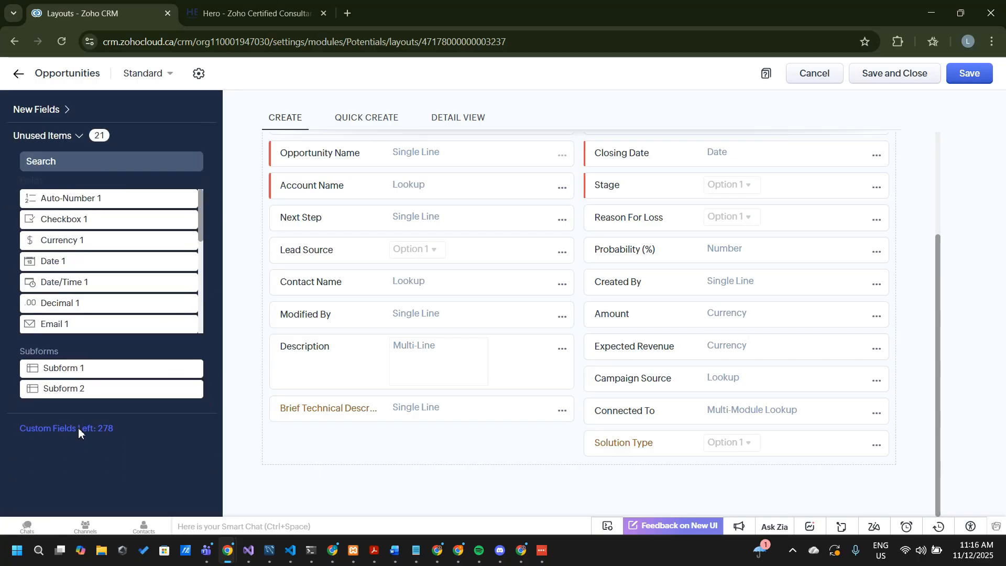
scroll(99, 293, "down", 3)
scroll(99, 294, "down", 3)
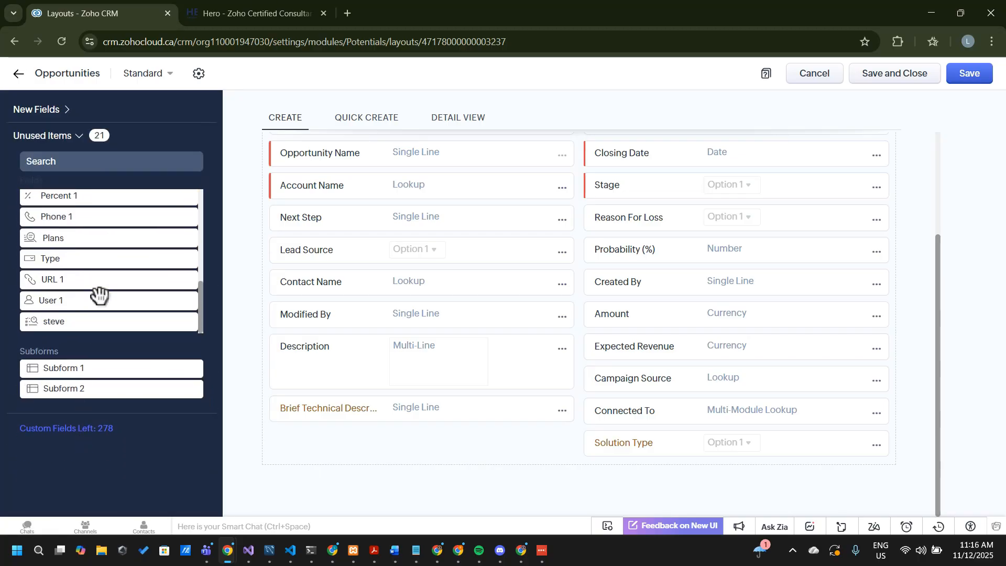
left_click(193, 370)
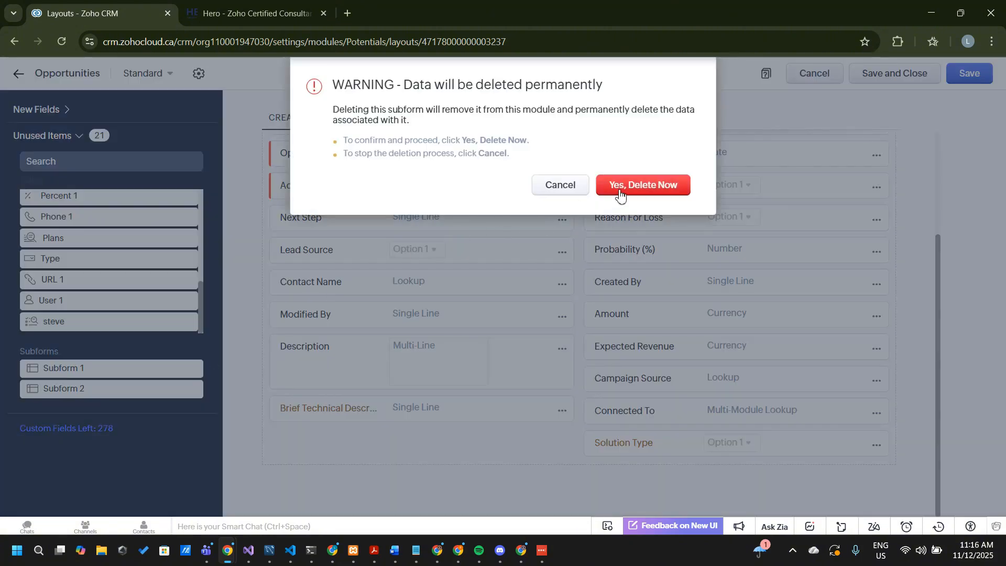
left_click(622, 193)
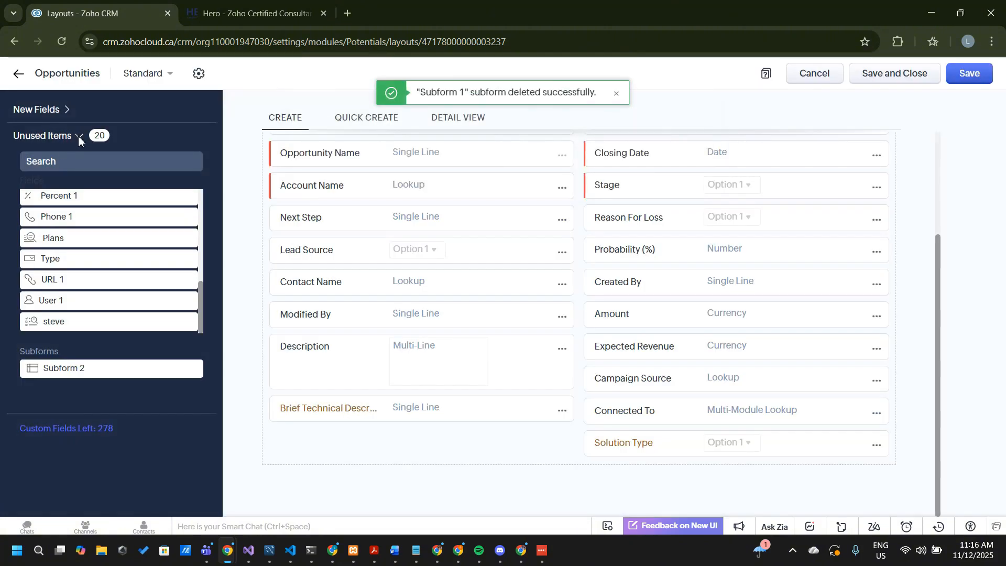
left_click(69, 108)
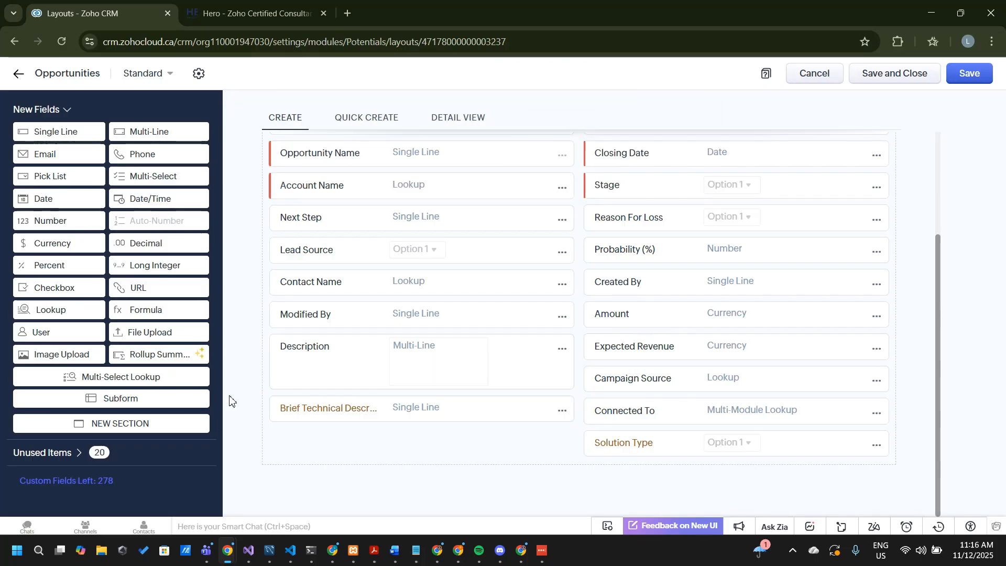
Add a new subform below the Opportunity Information section and review its properties
left_click_drag(406, 482, 461, 388)
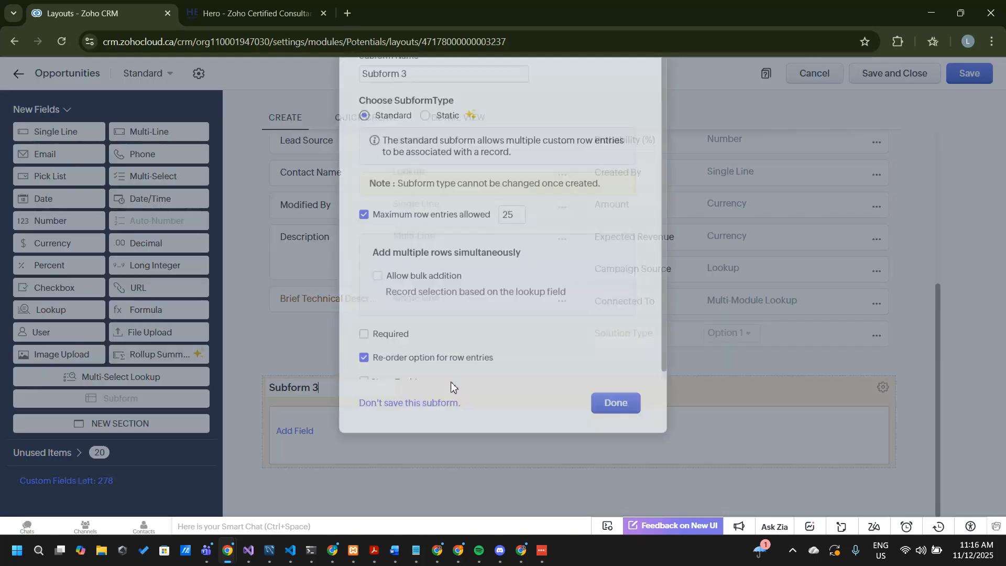
scroll(448, 276, "down", 1)
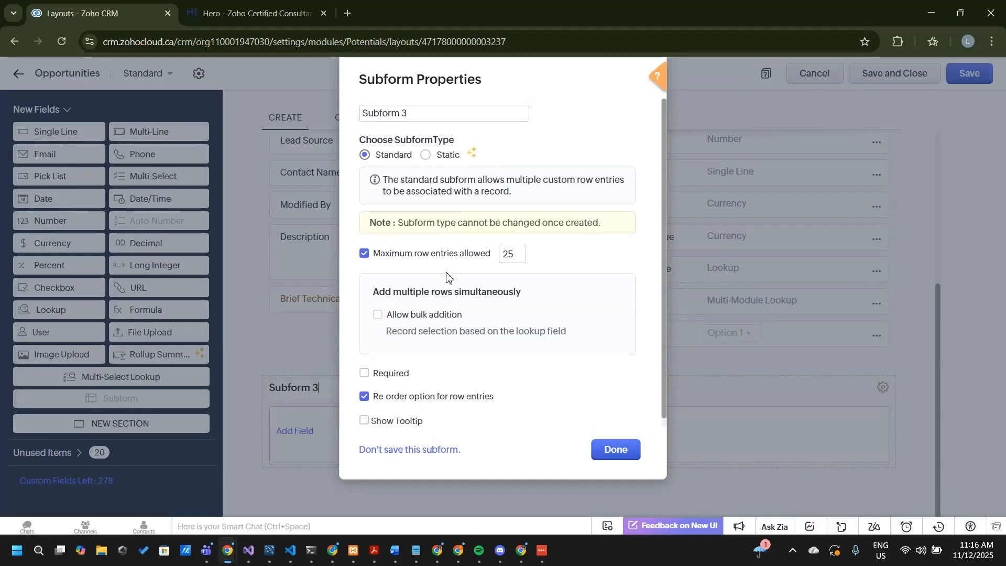
scroll(447, 276, "up", 1)
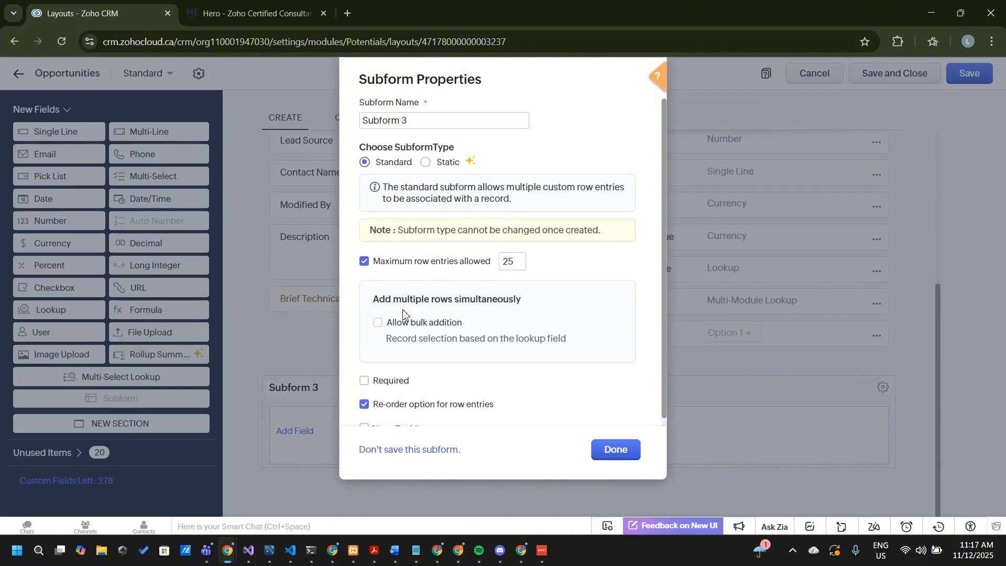
scroll(403, 313, "down", 1)
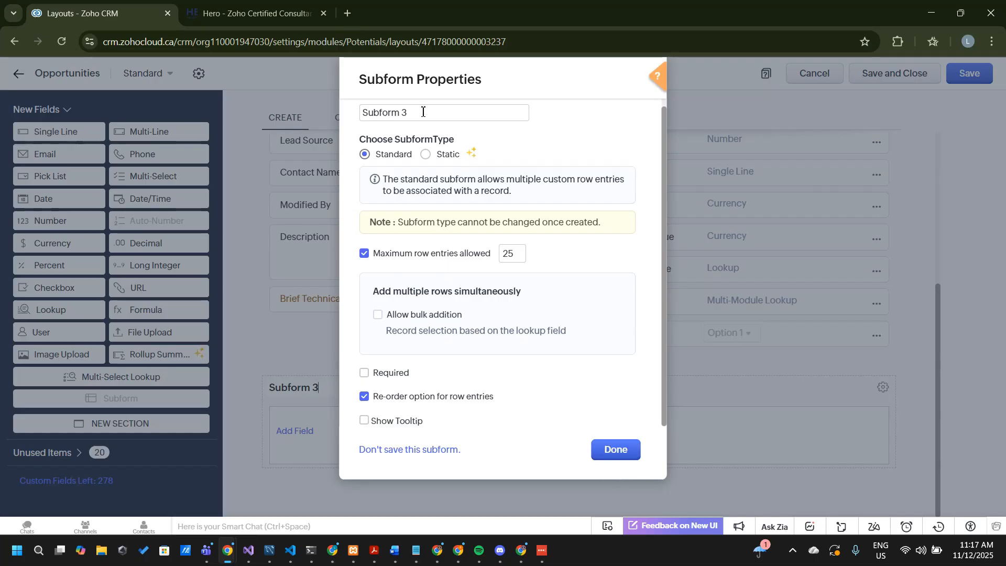
Name the new subform Project Revenue Subform and accept its properties with the Standard type
key("ctrl+a")
key("BackSpace")
type("Or")
key("BackSpace")
key("BackSpace")
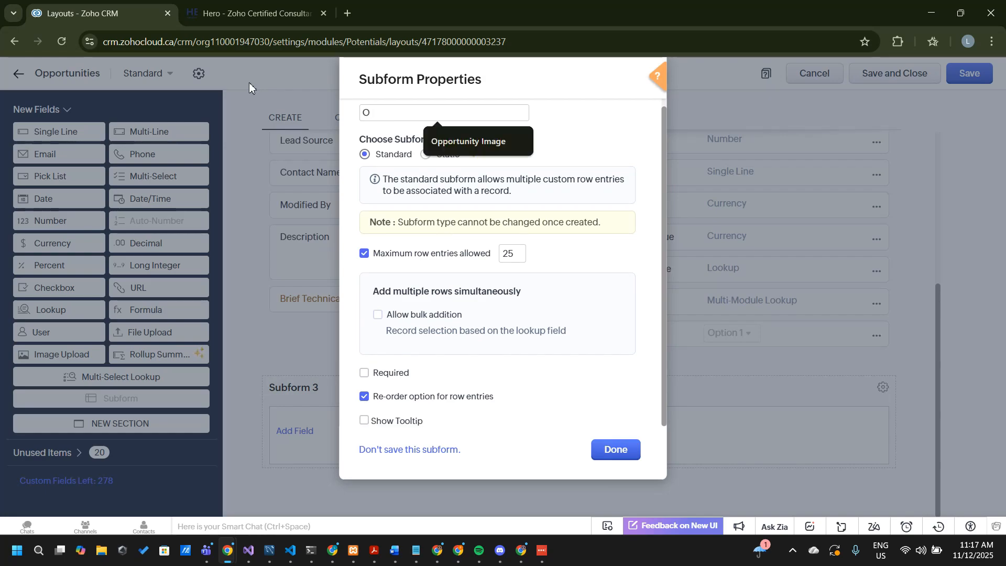
type("Proje")
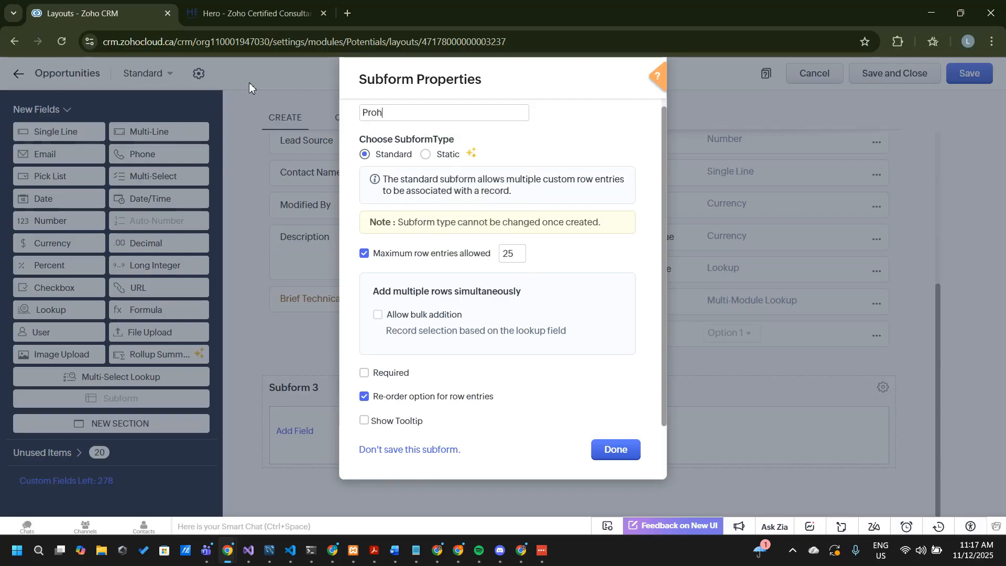
type("ct Revenue Subform")
left_click(615, 449)
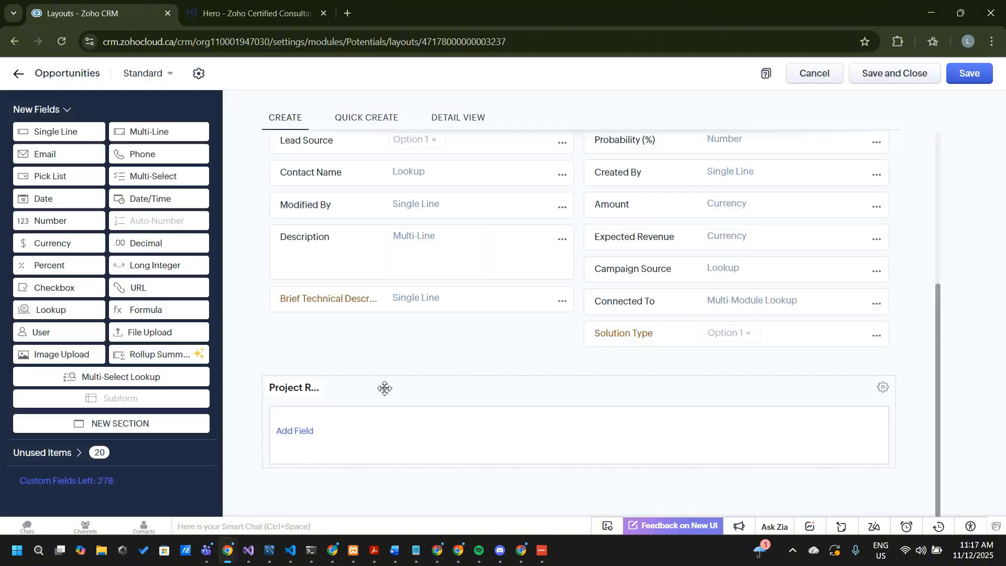
left_click(305, 437)
scroll(418, 329, "down", 2)
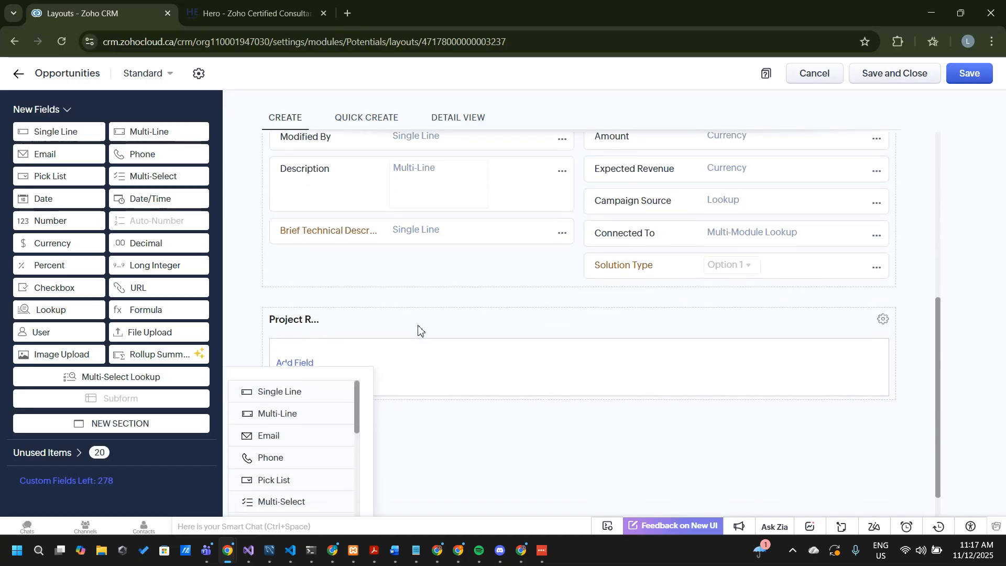
left_click(120, 173)
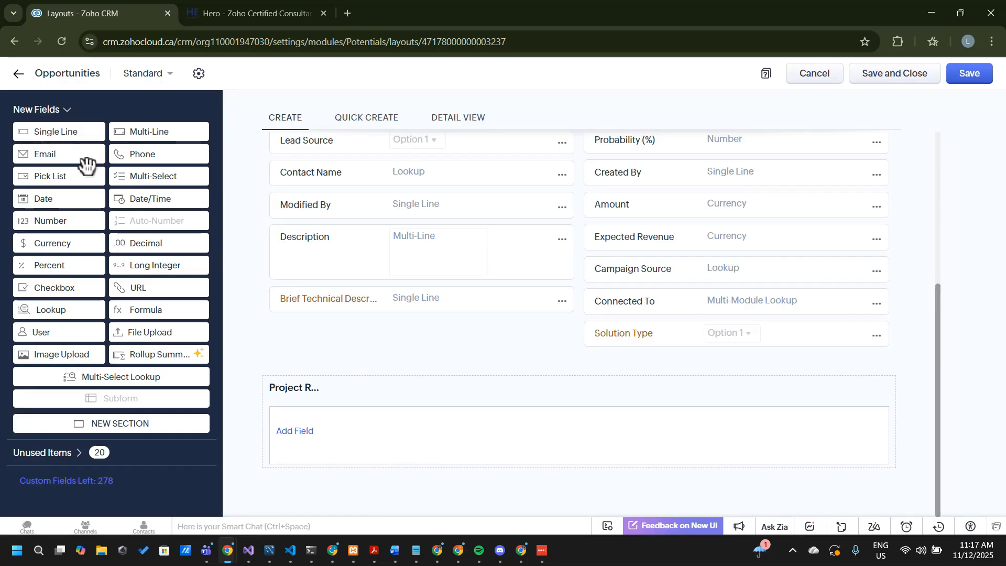
Add a Date field named Date as the first column of the project revenue subform
left_click(297, 436)
scroll(296, 434, "down", 3)
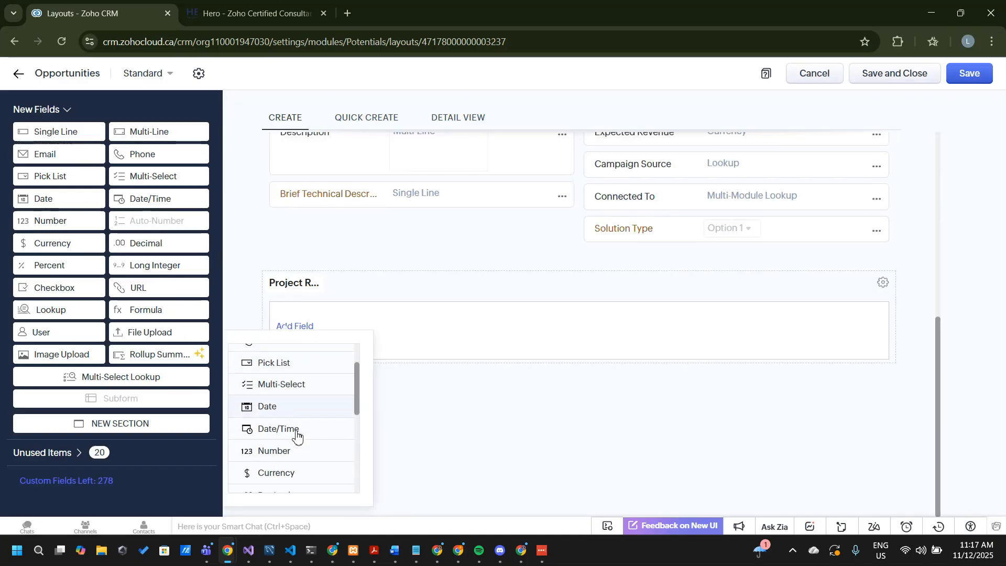
left_click(286, 389)
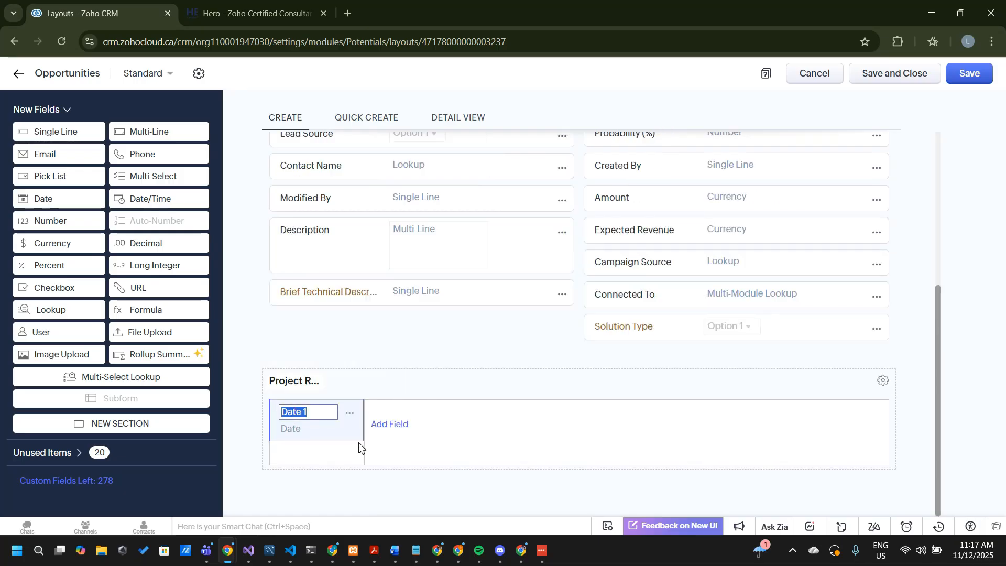
type("DAte")
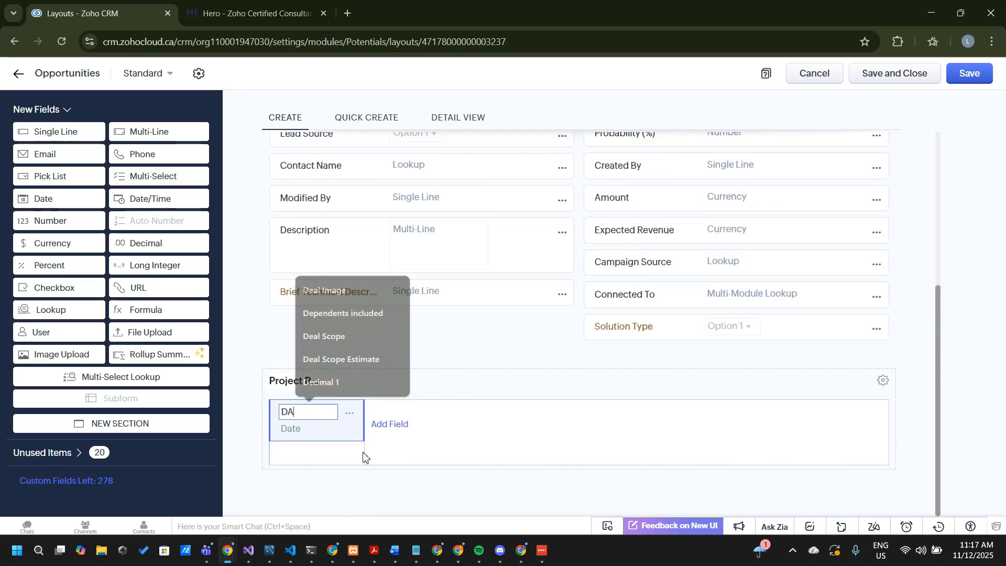
key("BackSpace")
key("BackSpace")
key("BackSpace")
type("ate")
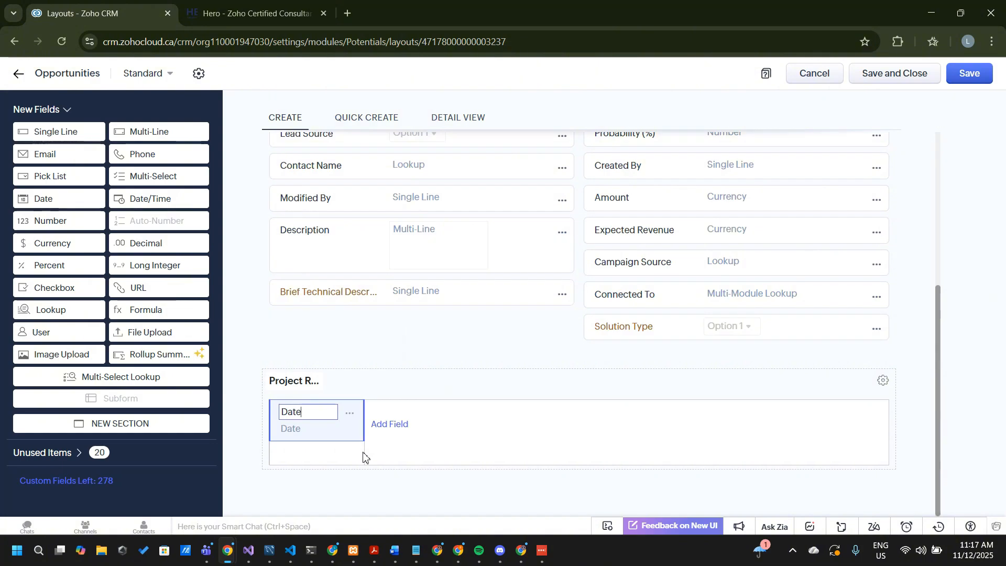
key("Return")
Add a Currency field named Revenue as the second column of the project revenue subform
left_click(389, 425)
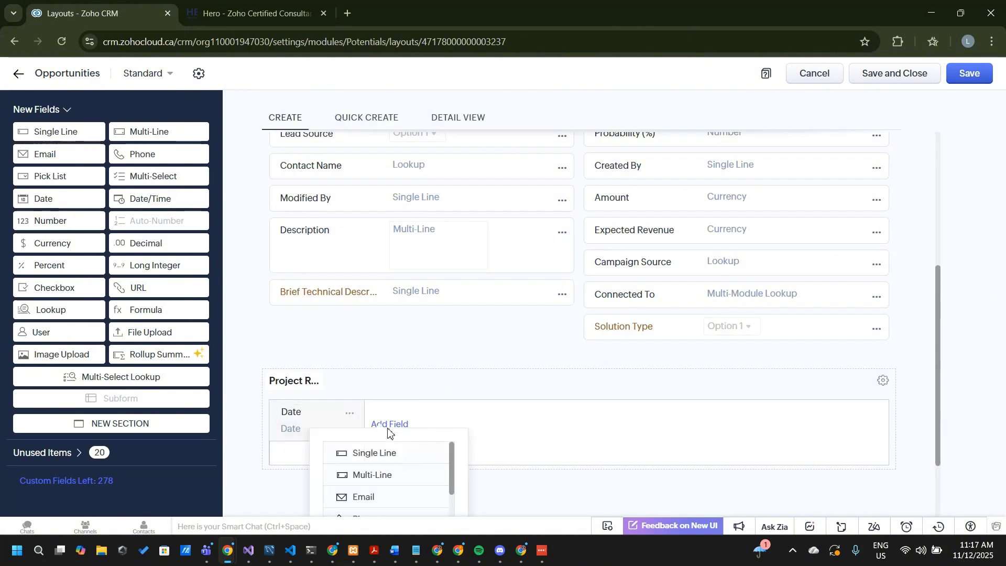
scroll(397, 454, "down", 3)
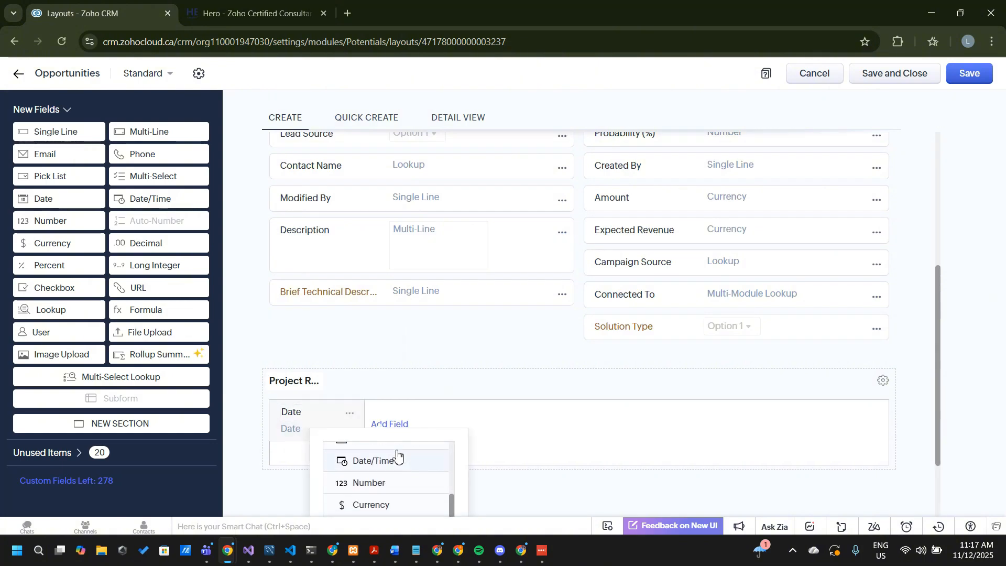
left_click(409, 508)
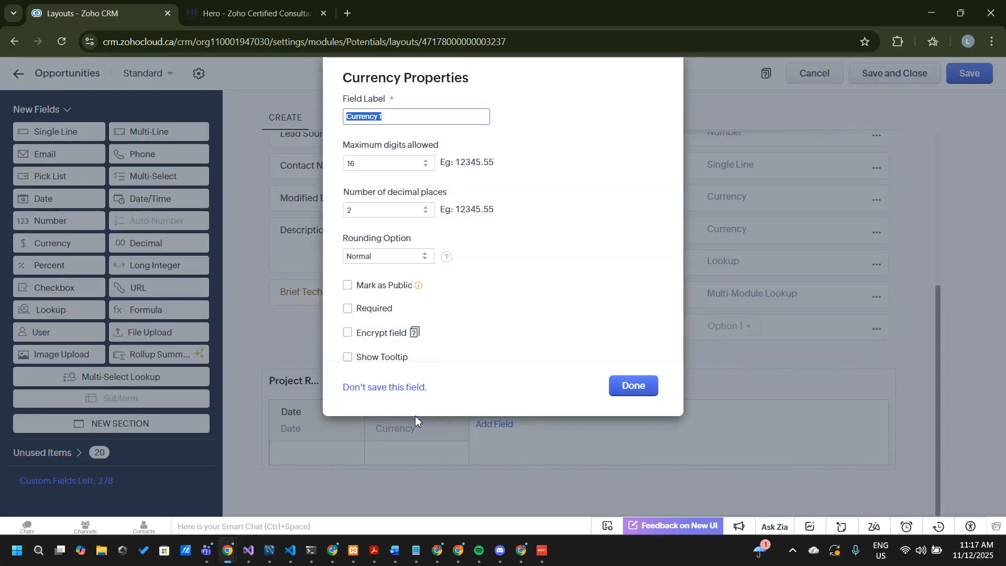
type("Revenu")
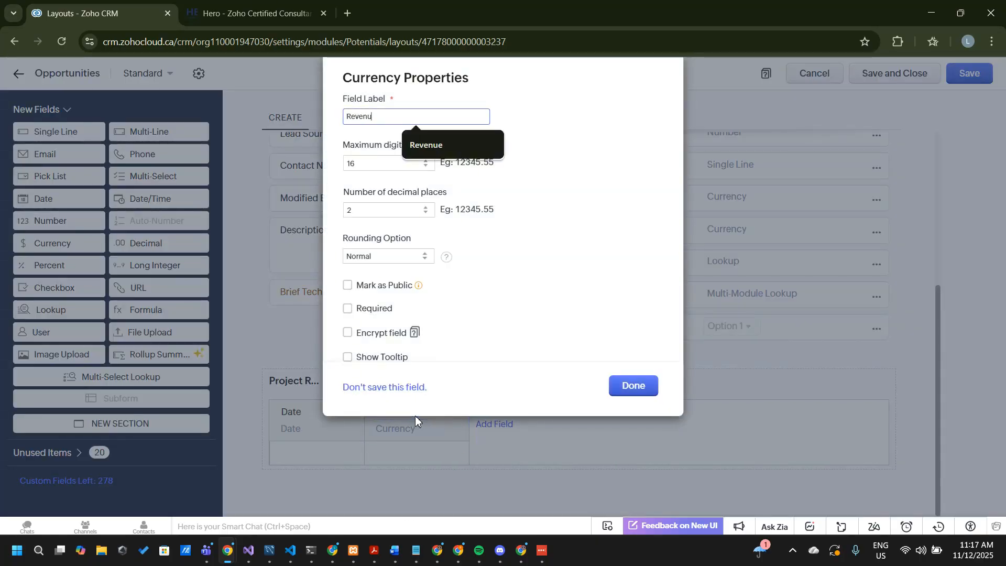
type("e")
key("Return")
scroll(544, 437, "down", 1)
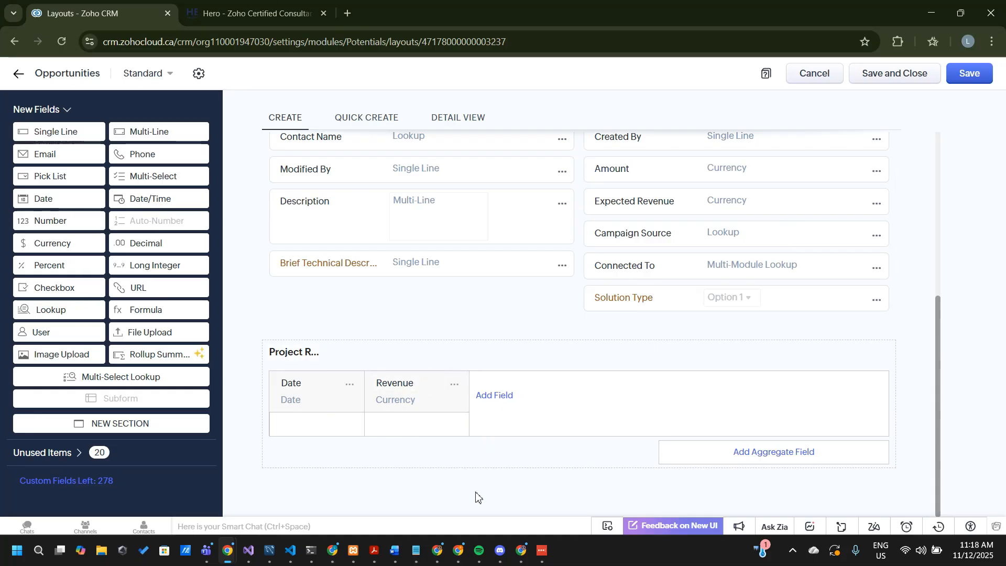
Switch to the Notepad demands list and move the expected revenue distribution item from Implementation Phase to the end of Completed
mouse_move(416, 550)
left_click(331, 475)
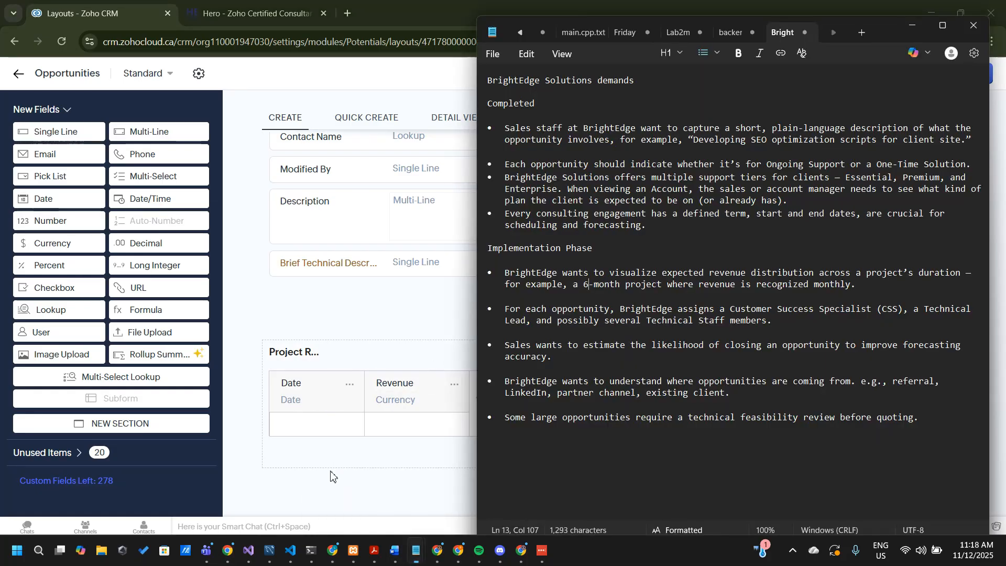
triple_click(488, 269)
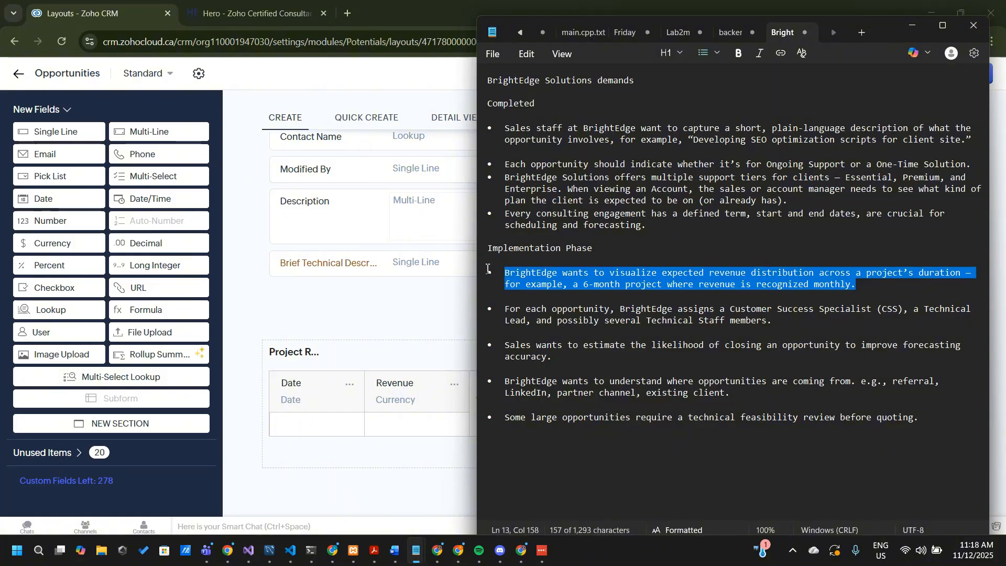
left_click_drag(488, 269, 481, 265)
key("ctrl+x")
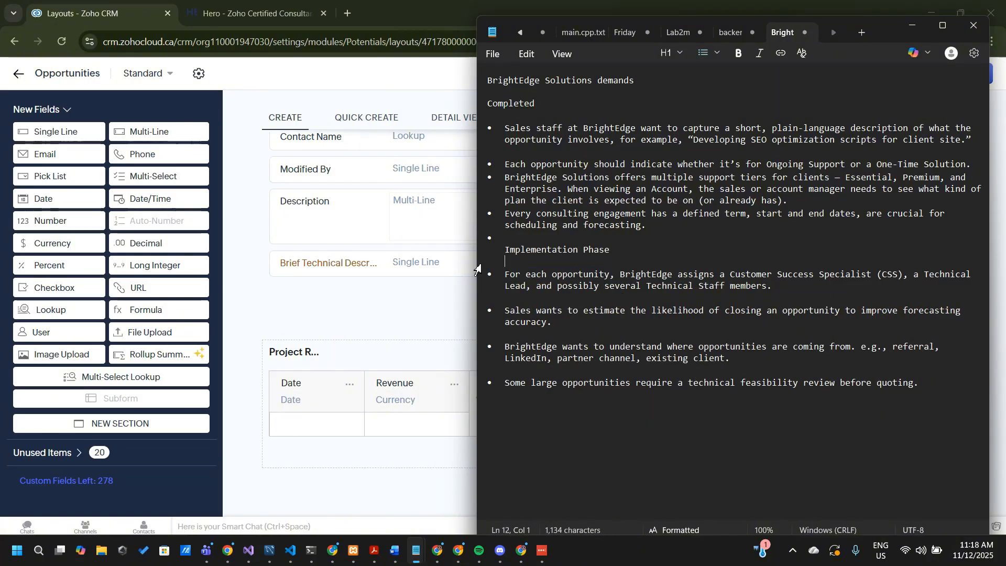
key("BackSpace")
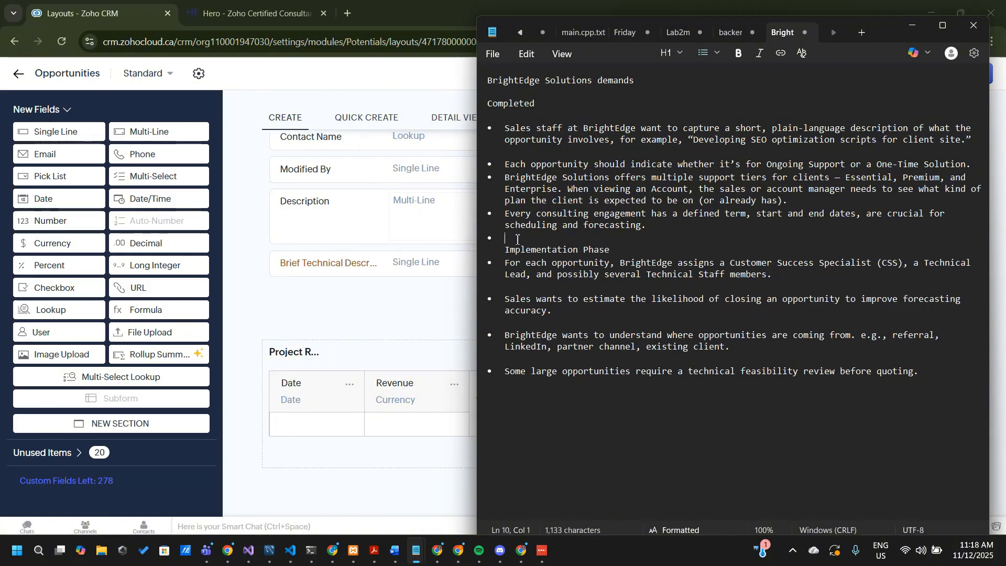
key("ctrl+v")
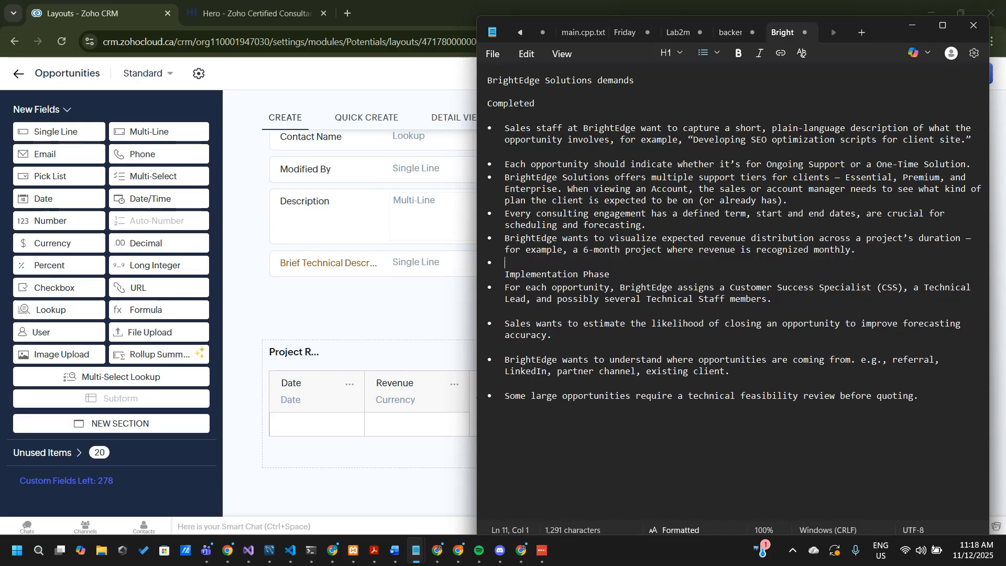
key("BackSpace")
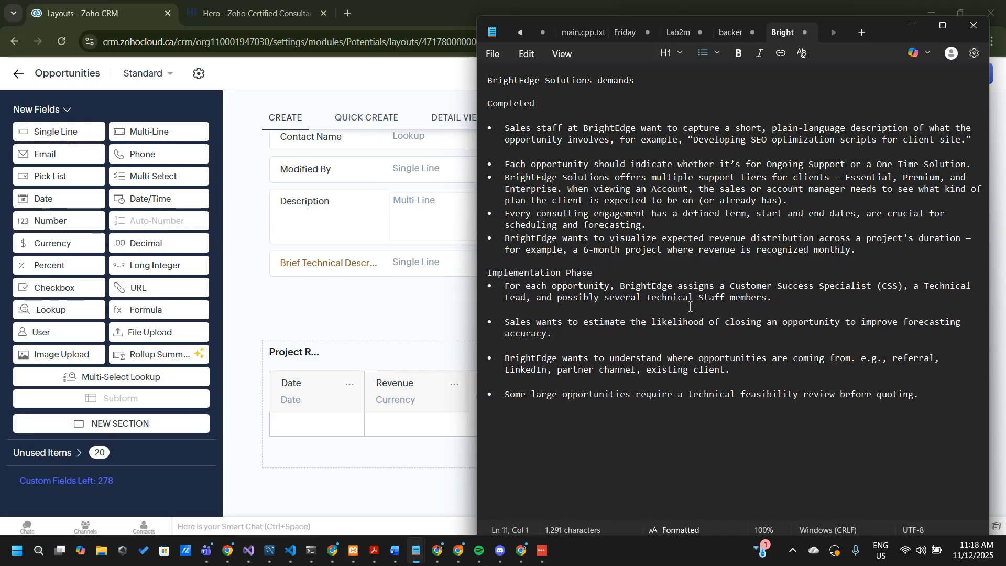
Review the staff assignment demand, return to the Zoho CRM layout and add a single-user field named CSS below the brief technical description
left_click_drag(510, 289, 868, 284)
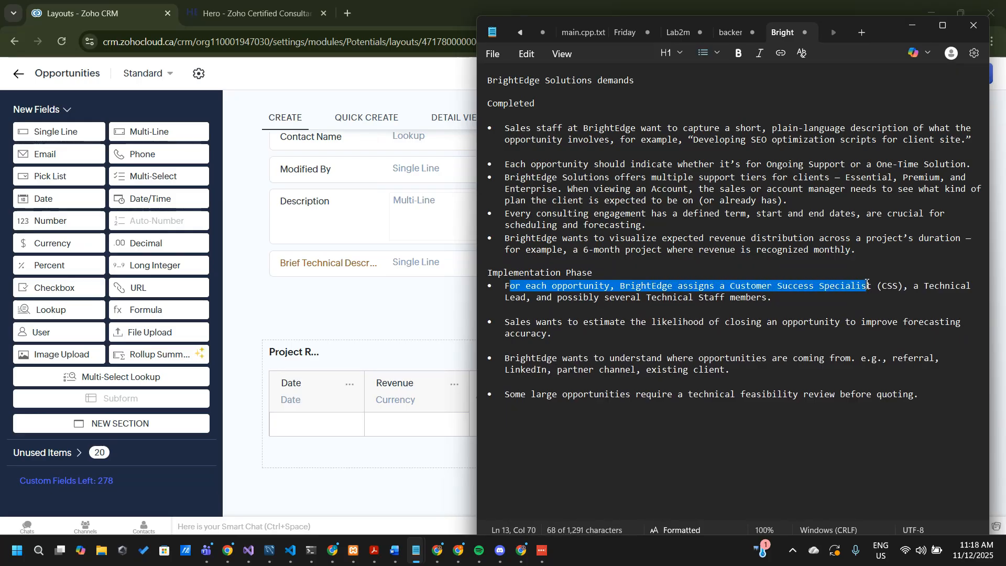
left_click(918, 299)
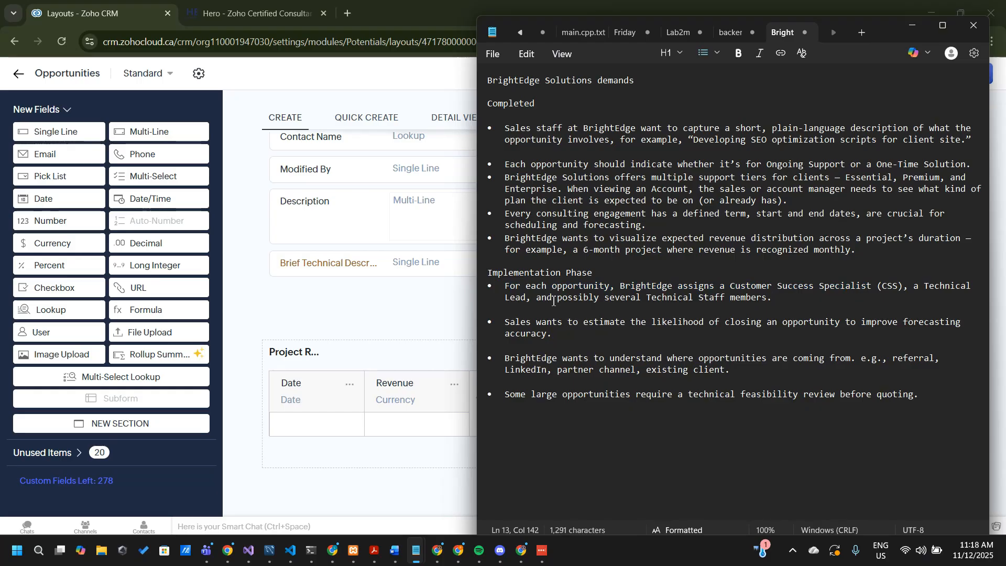
left_click(316, 311)
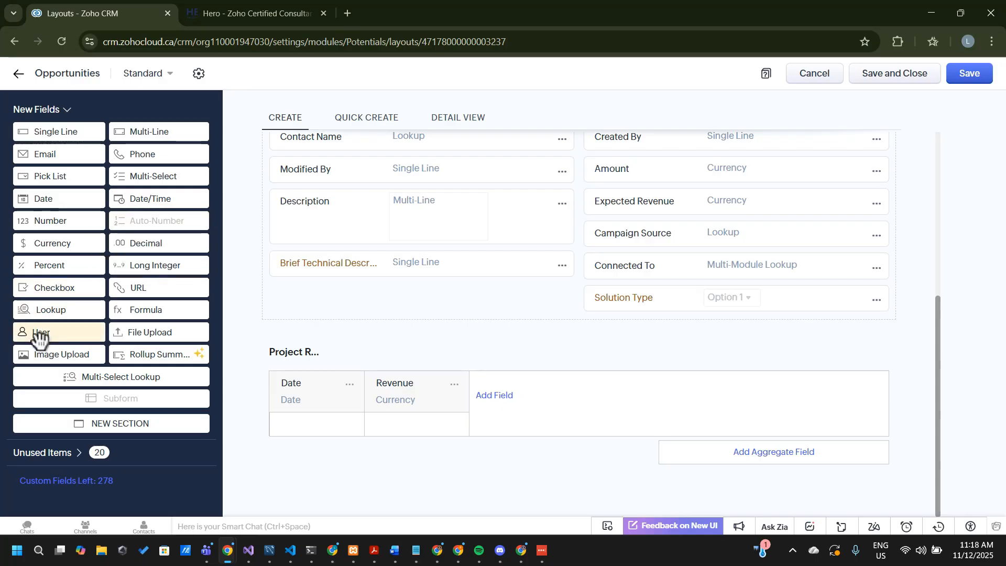
left_click_drag(37, 334, 307, 295)
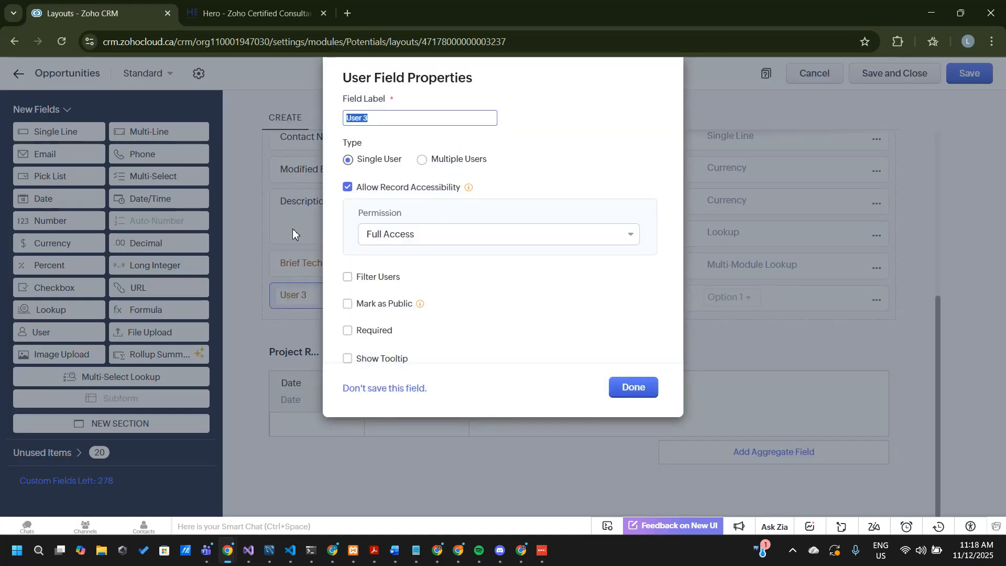
type("CSS")
key("Return")
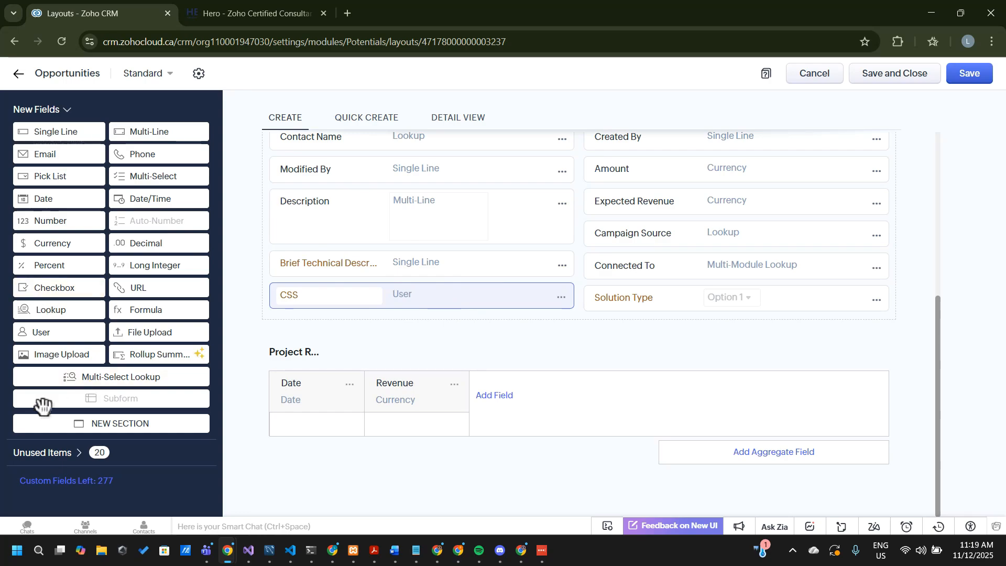
Add a single-user field named Technical Lead below the CSS field with Full Access permission
left_click_drag(60, 341, 318, 330)
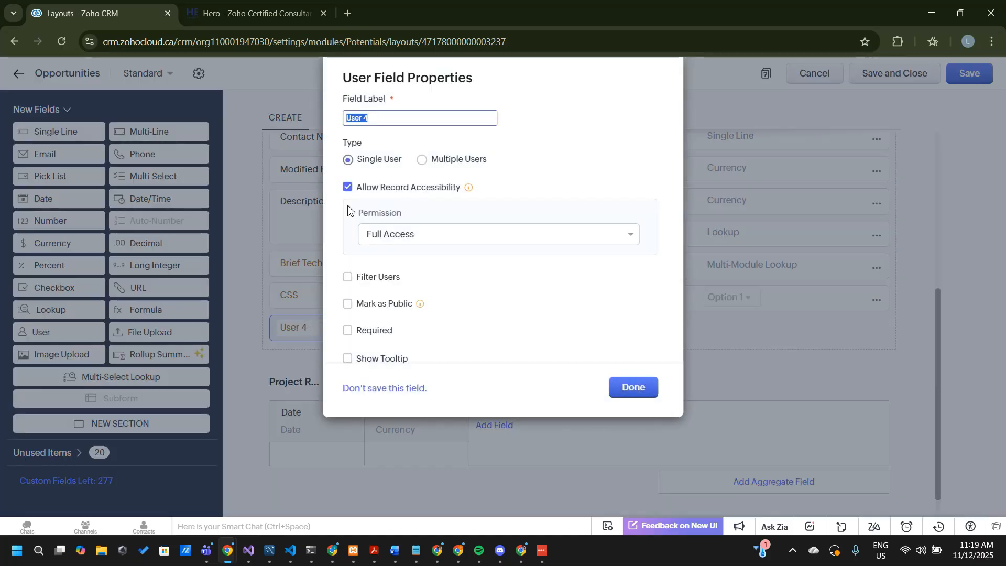
key("BackSpace")
type("Technical Lead")
key("Return")
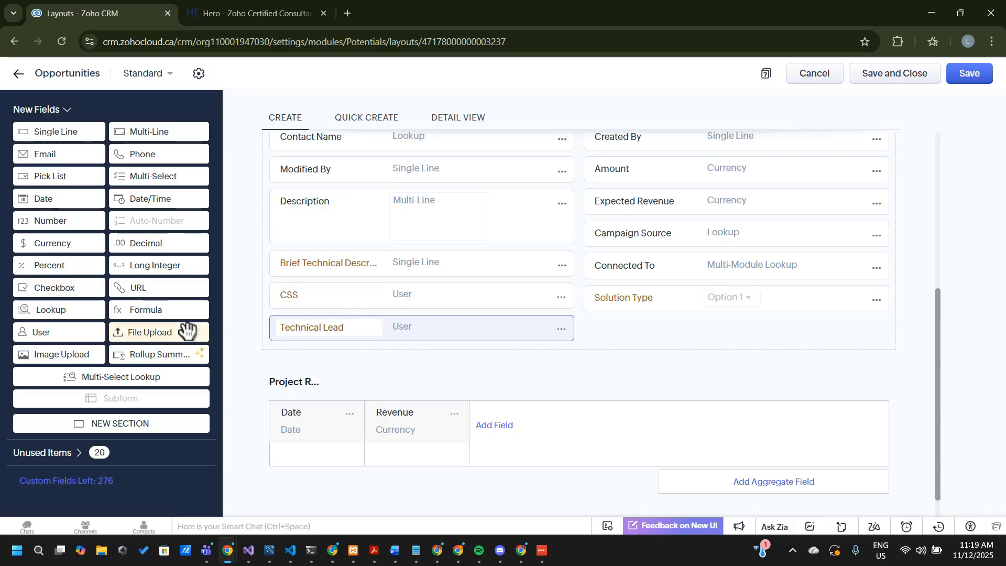
Add a User field named Technical Staff below Solution Type and set its type to Multiple Users
left_click_drag(62, 344, 599, 343)
type("Te")
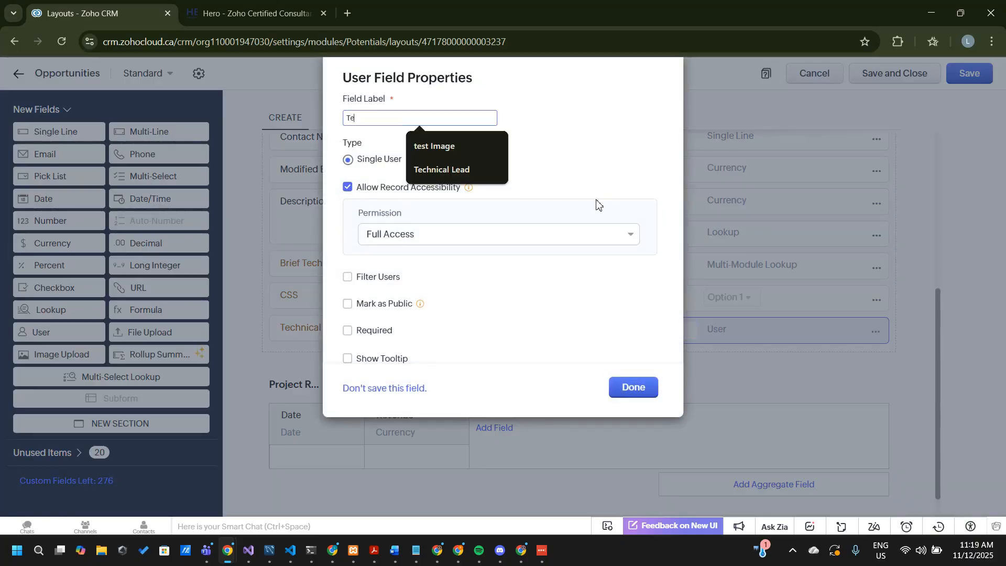
type("chnical")
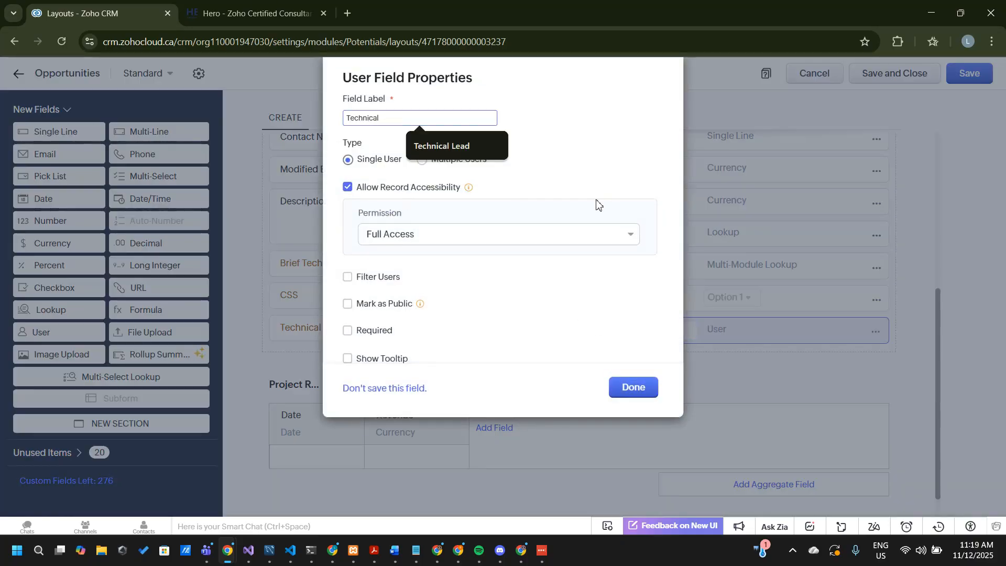
type(" Staff")
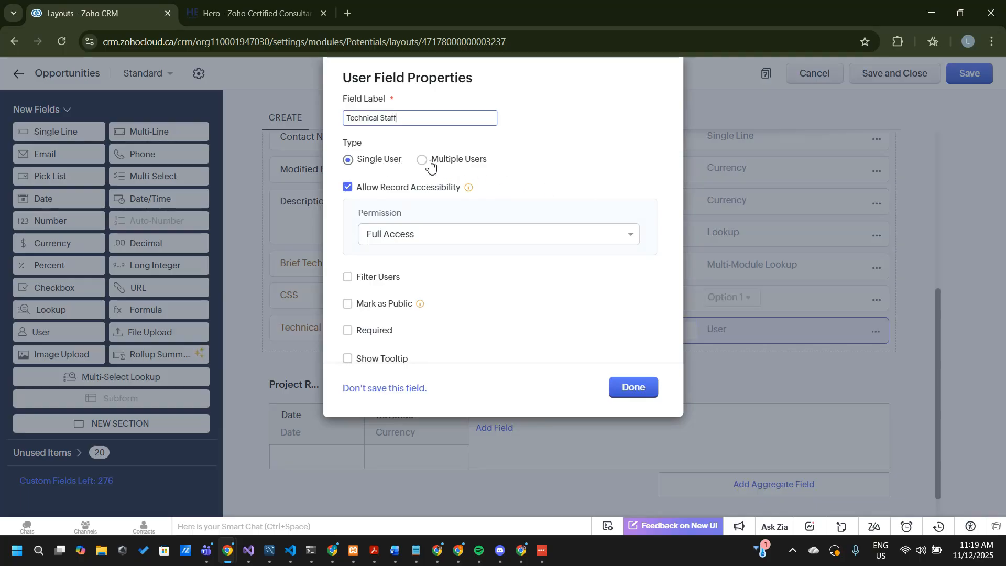
left_click(430, 164)
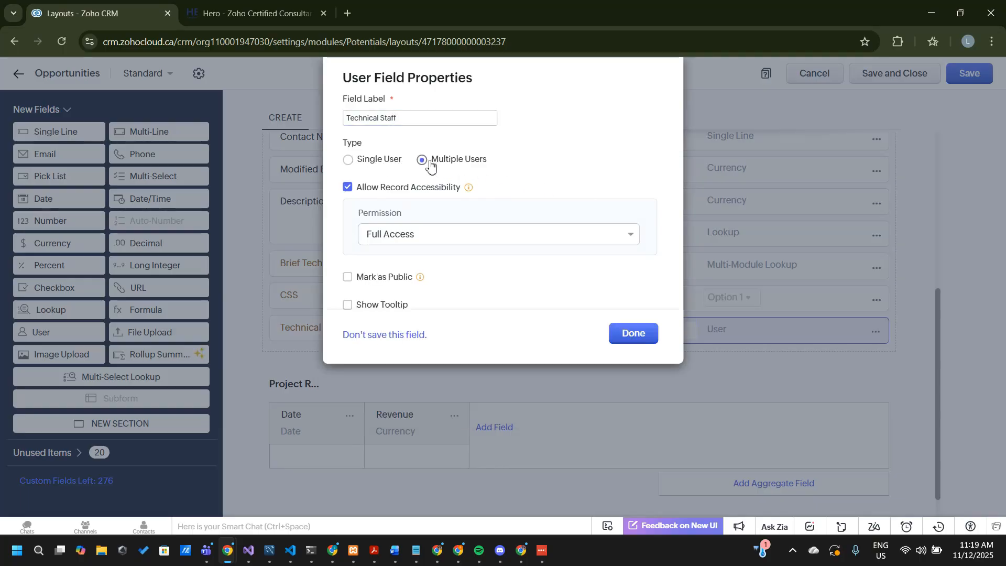
left_click(623, 335)
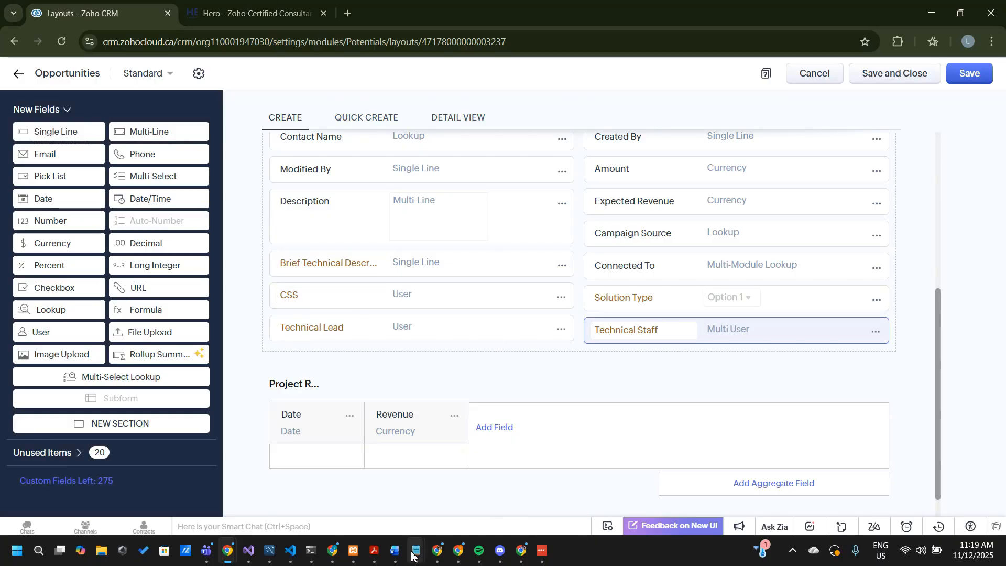
In the Notepad demands list, move the CSS, Technical Lead and Technical Staff item to Completed and remove the leftover empty bullet
mouse_move(415, 550)
left_click(346, 481)
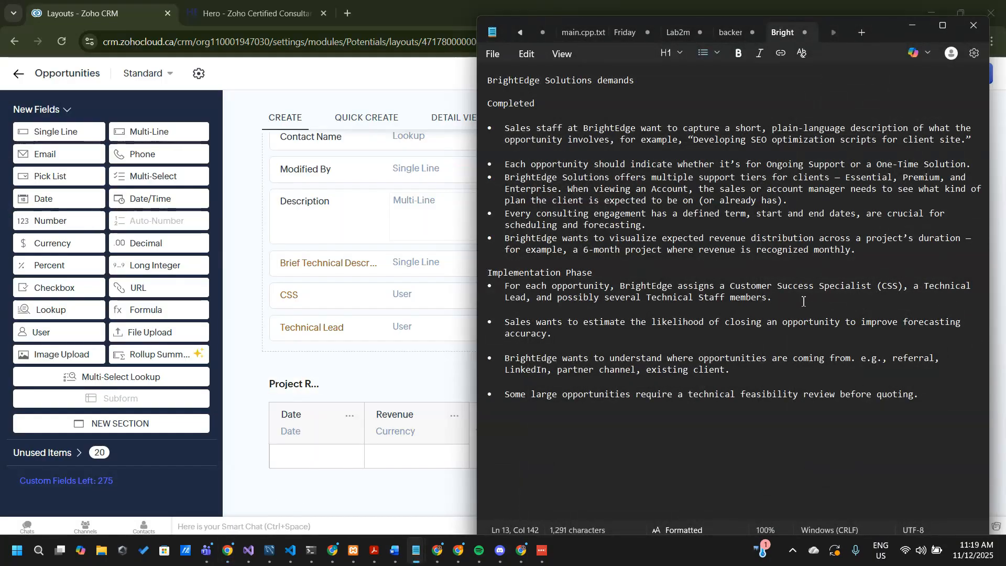
left_click(475, 275)
key("shift+Down")
key("shift+Down")
left_click_drag(475, 275, 455, 287)
key("ctrl+x")
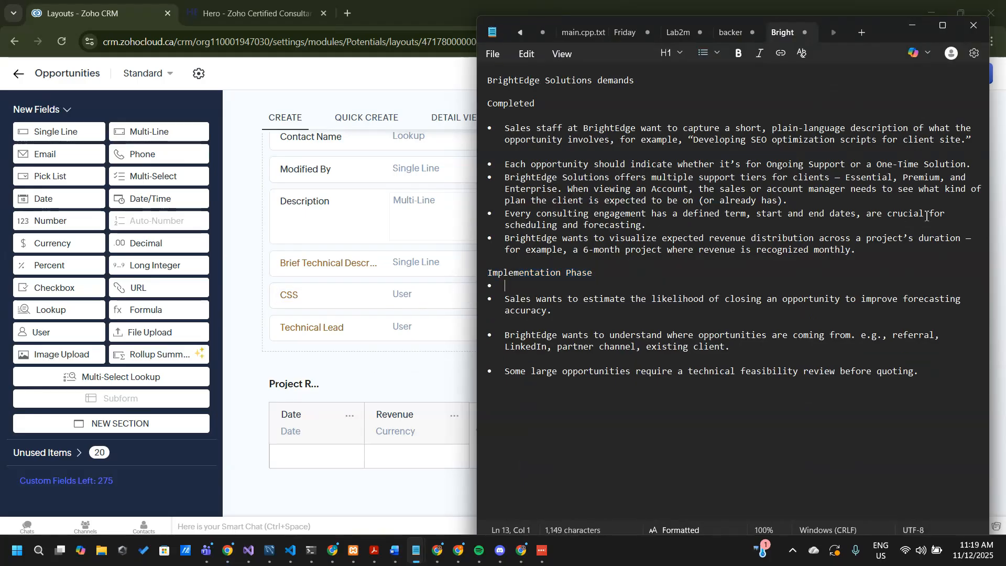
left_click(893, 246)
key("Return")
key("ctrl+v")
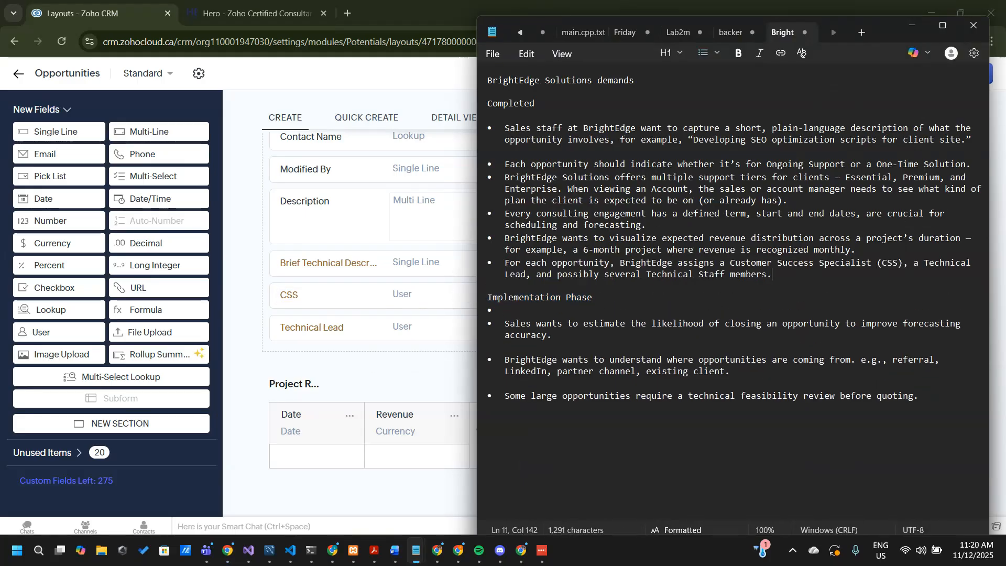
left_click(679, 294)
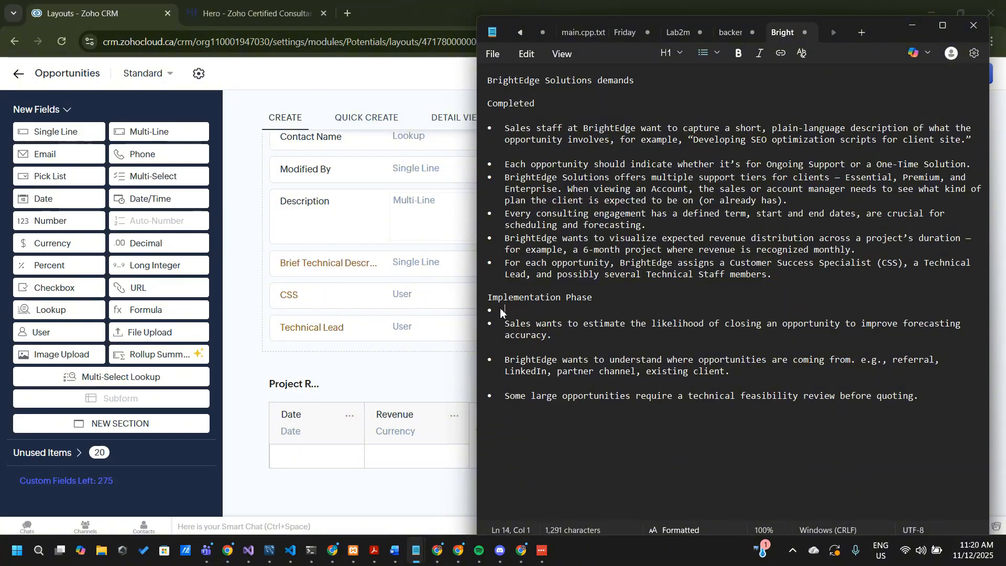
key("Delete")
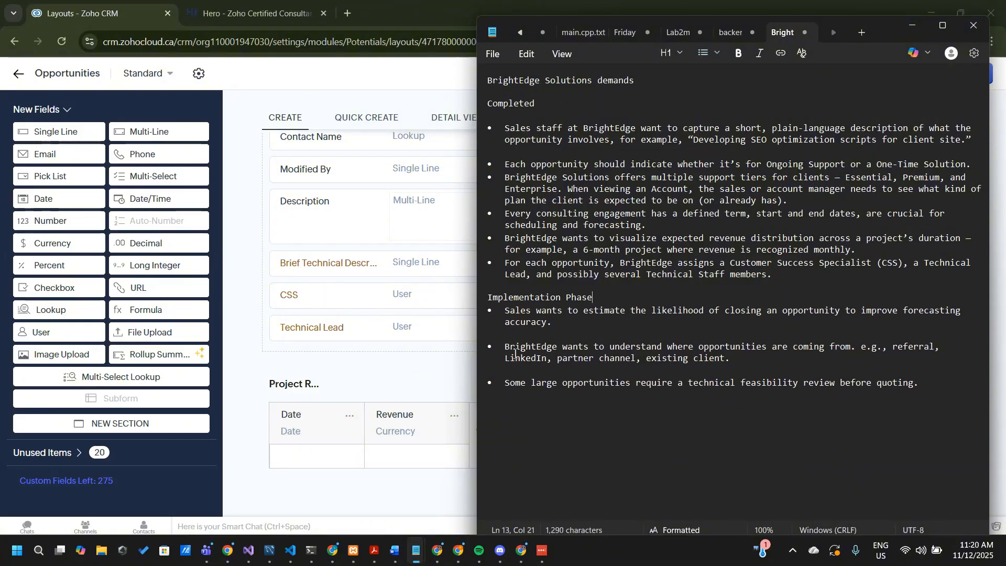
Review the demand on estimating closing likelihood, then return to Zoho CRM and add a Percent field below Technical Lead
triple_click(571, 321)
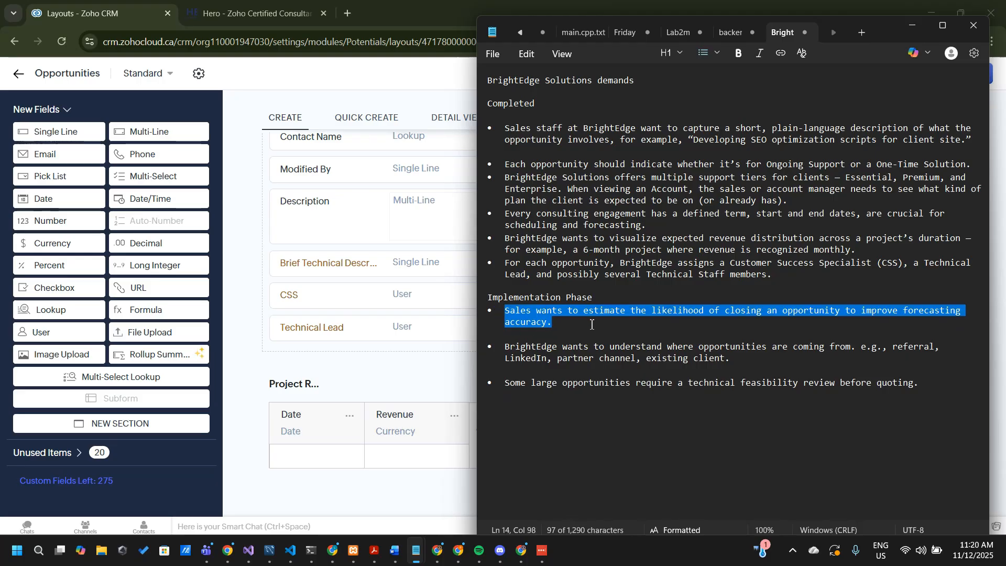
left_click(342, 370)
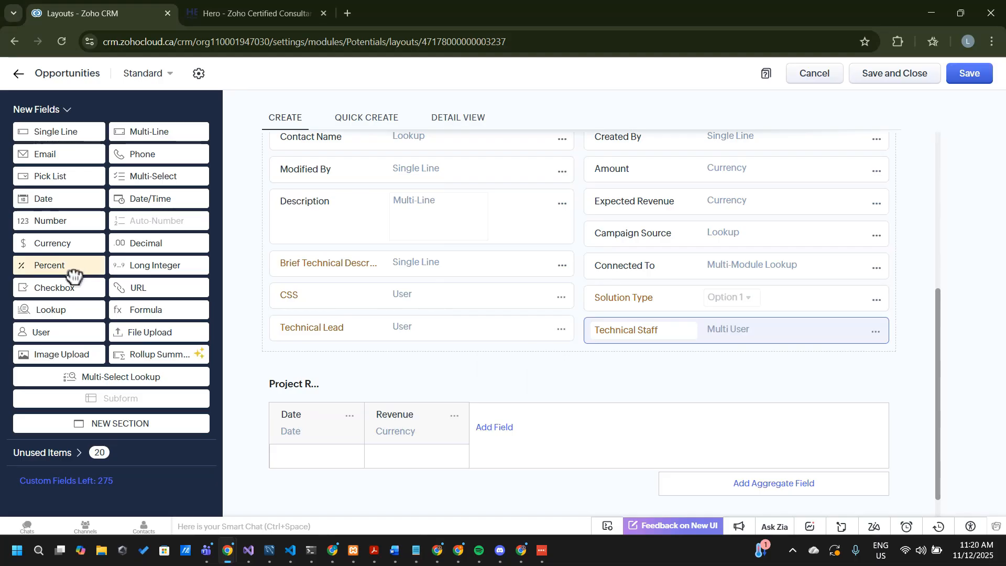
left_click_drag(74, 272, 334, 370)
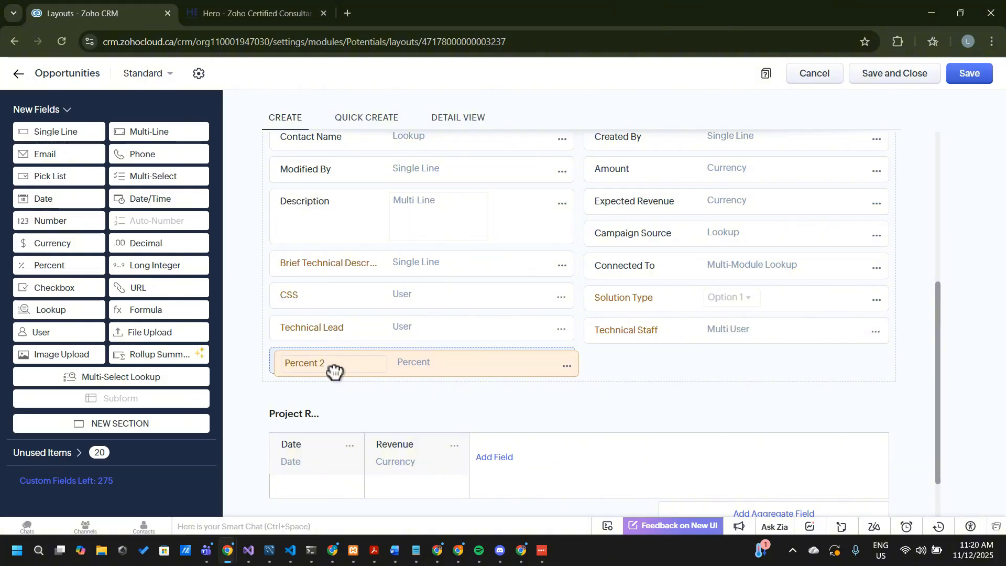
left_click_drag(334, 371, 311, 368)
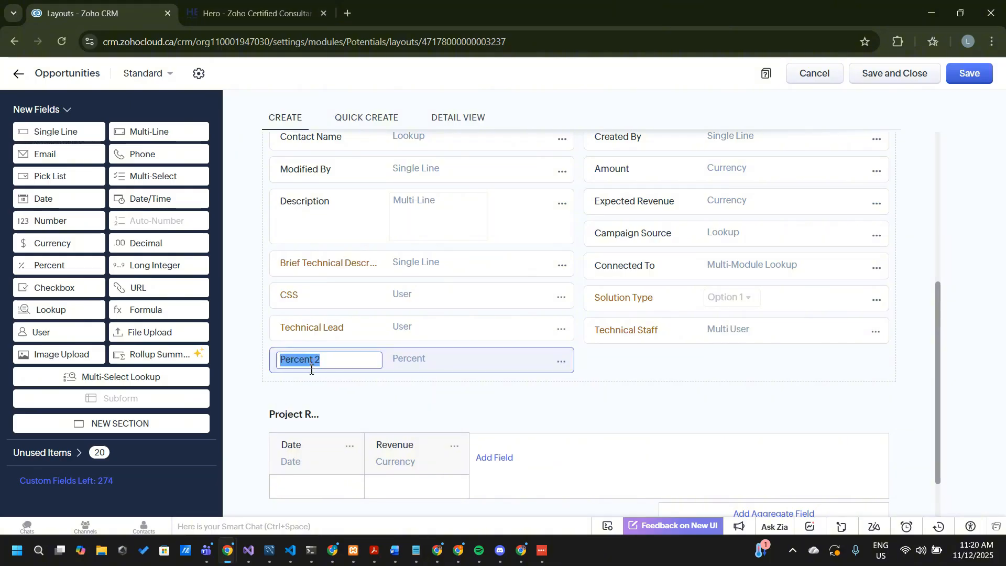
Name the new Percent field Likelihood of Completion
key("BackSpace")
type("lihood")
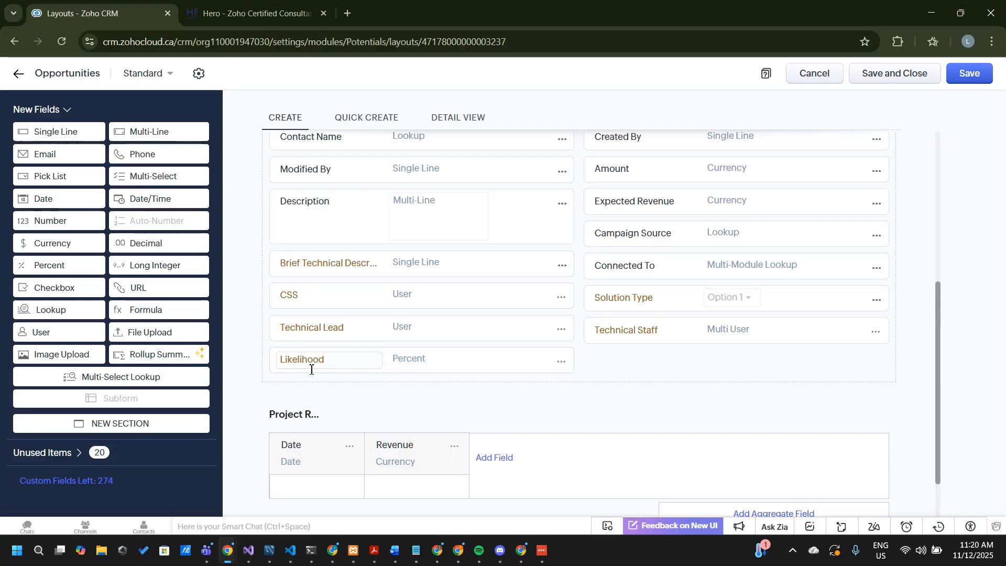
type(" of ")
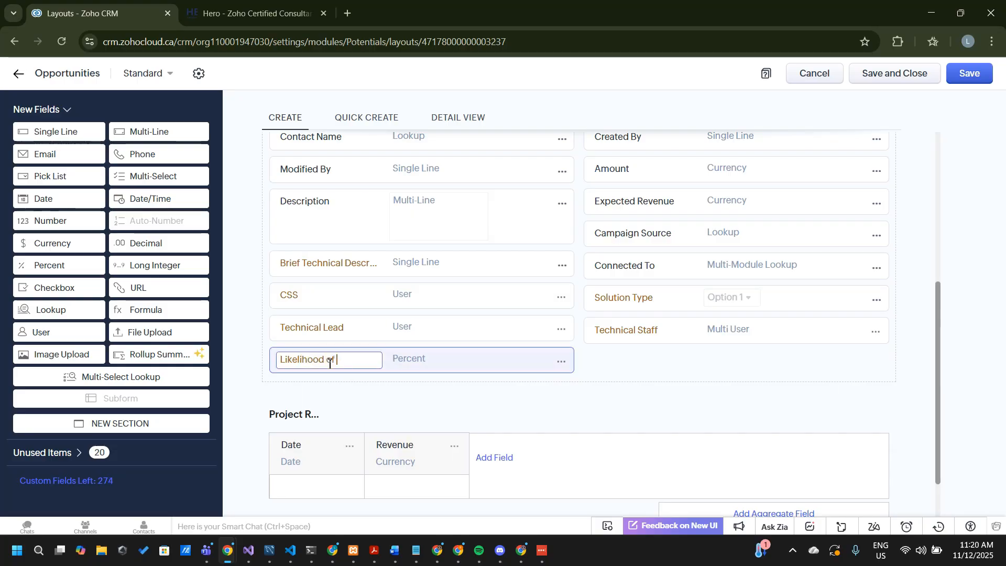
type("Comple...")
key("Return")
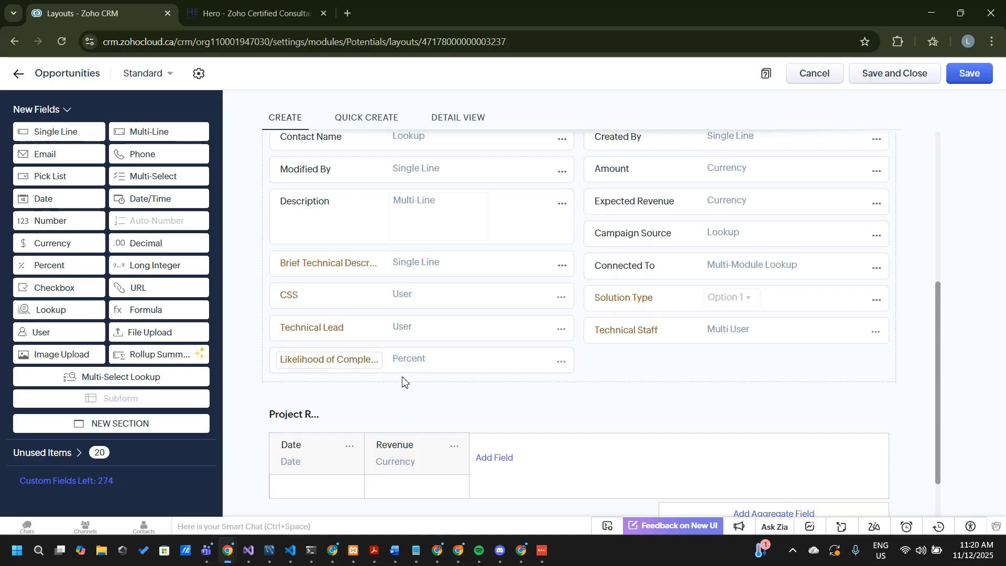
left_click(381, 357)
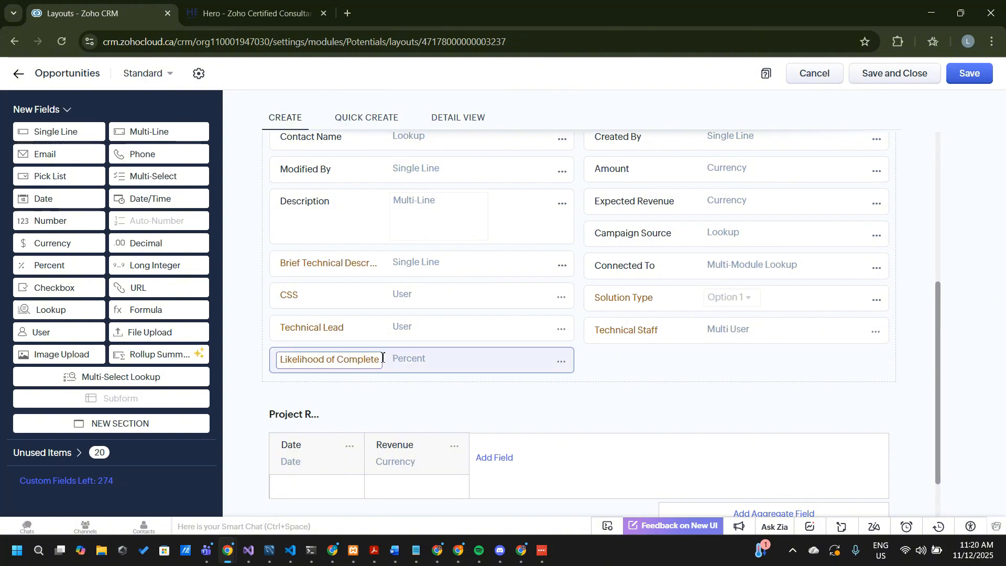
type("on")
key("Return")
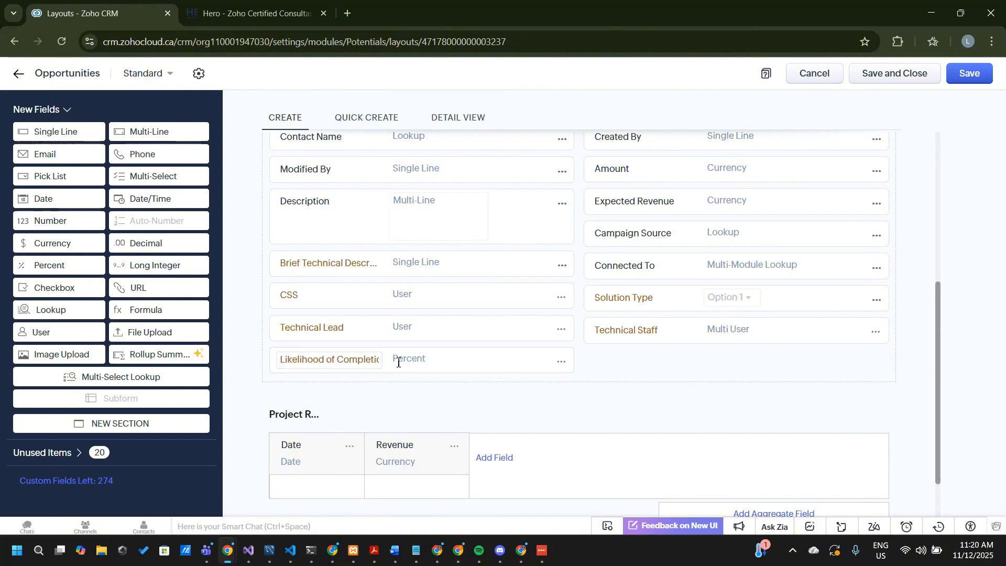
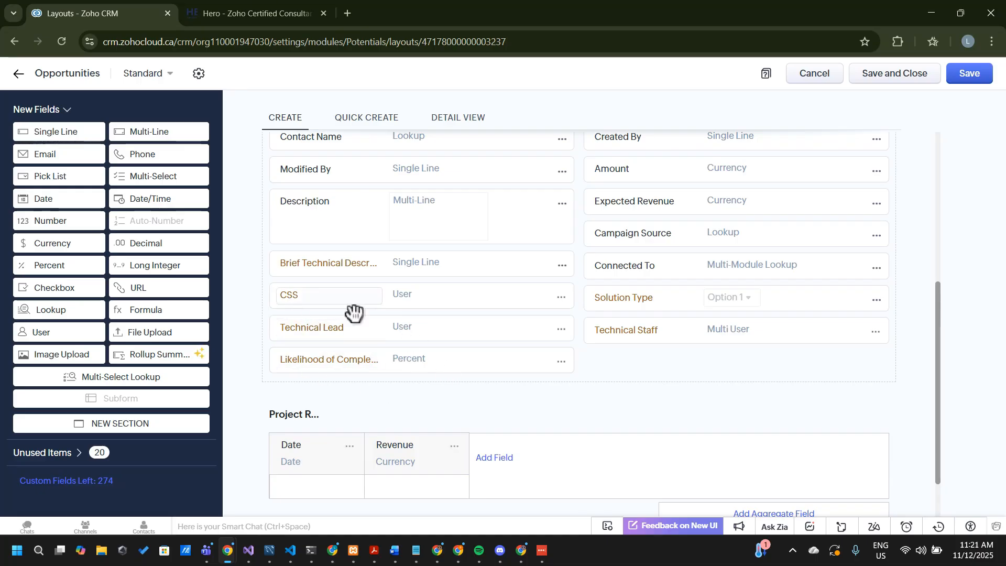
scroll(352, 314, "up", 5)
scroll(352, 313, "down", 4)
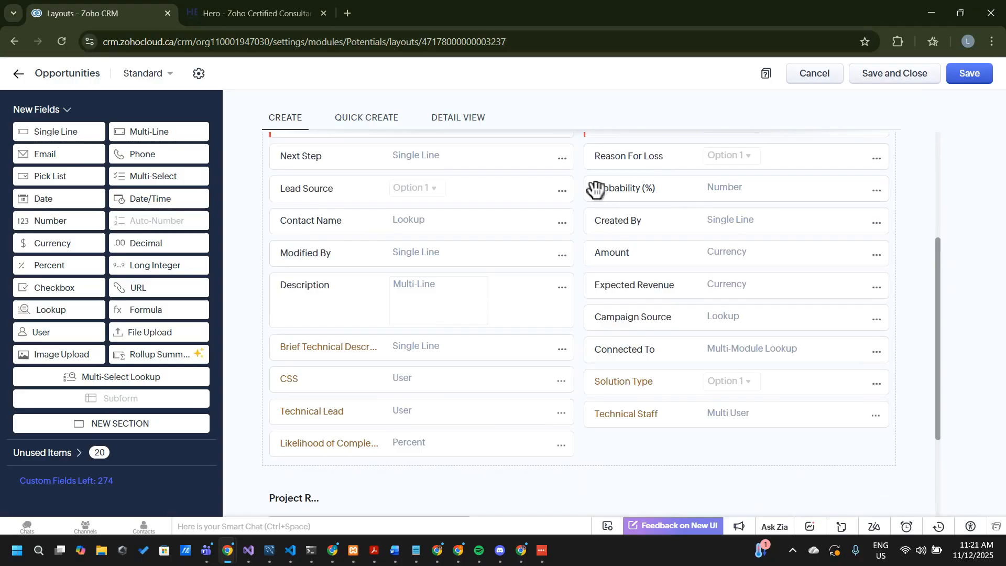
left_click_drag(358, 442, 393, 442)
left_click(344, 444)
left_click(379, 443)
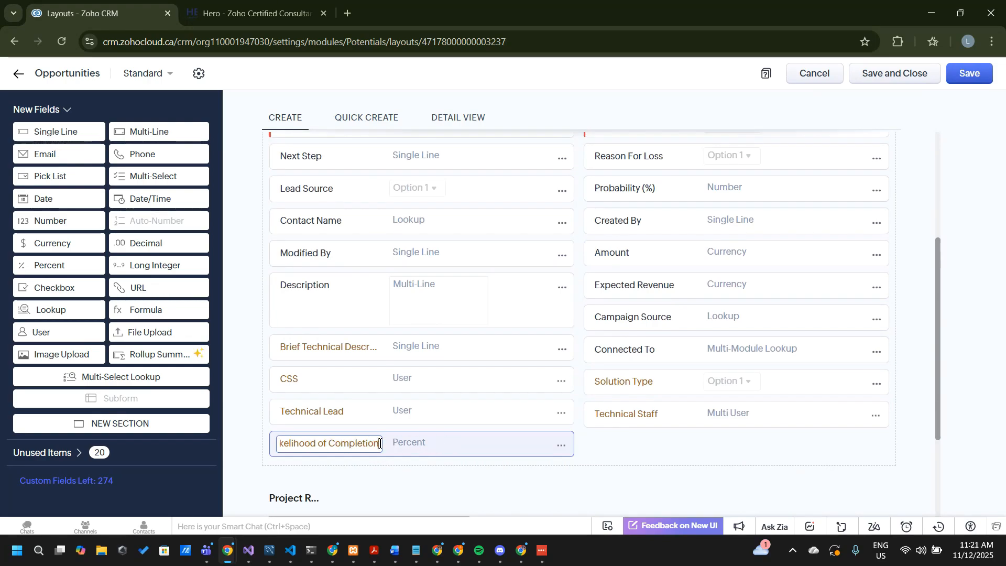
In the Notepad demands list, move the item on estimating closing likelihood to Completed and remove the leftover empty bullet
mouse_move(415, 550)
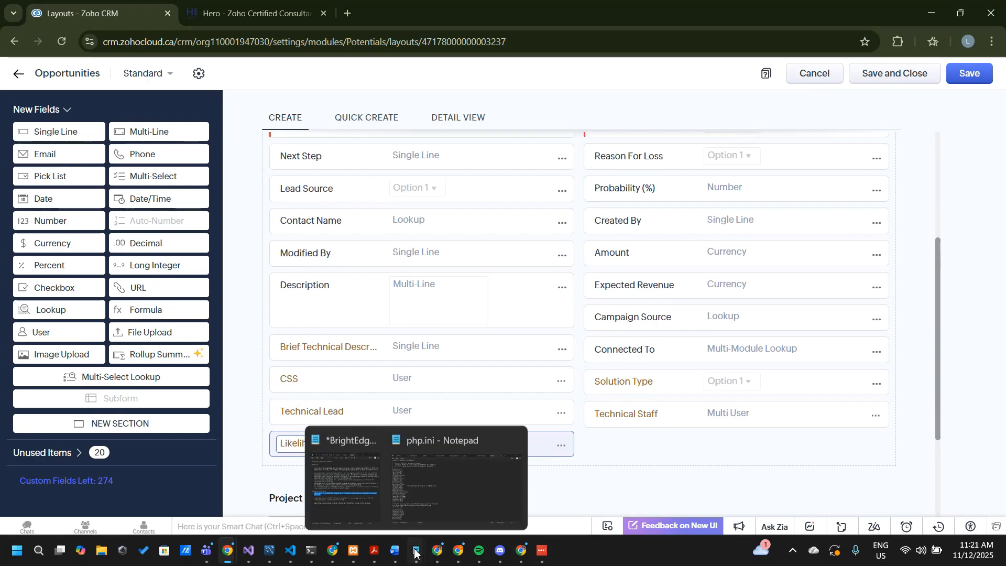
left_click(335, 482)
left_click(636, 364)
left_click_drag(568, 335, 496, 314)
key("ctrl+x")
left_click(781, 275)
key("ctrl+v")
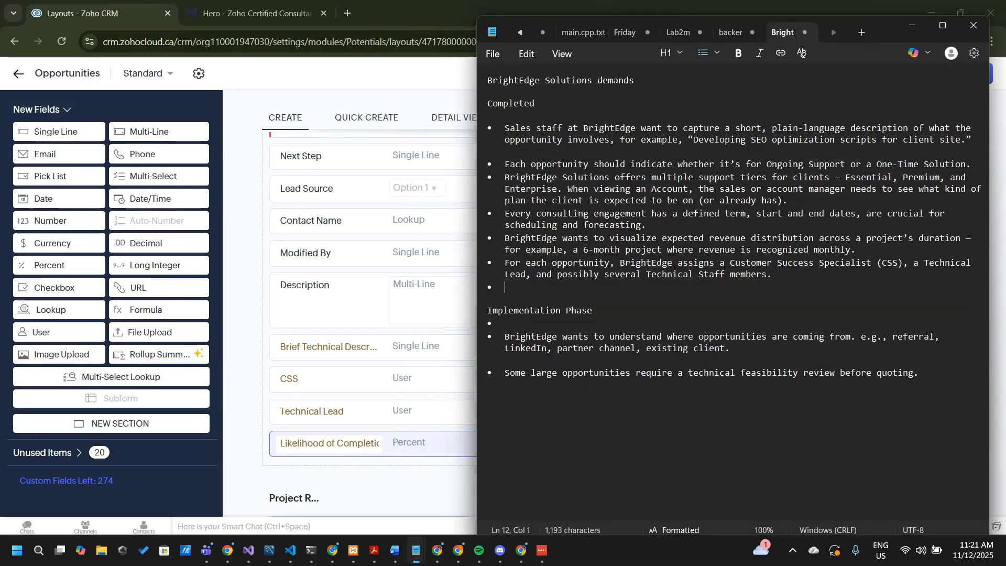
left_click(580, 335)
key("BackSpace")
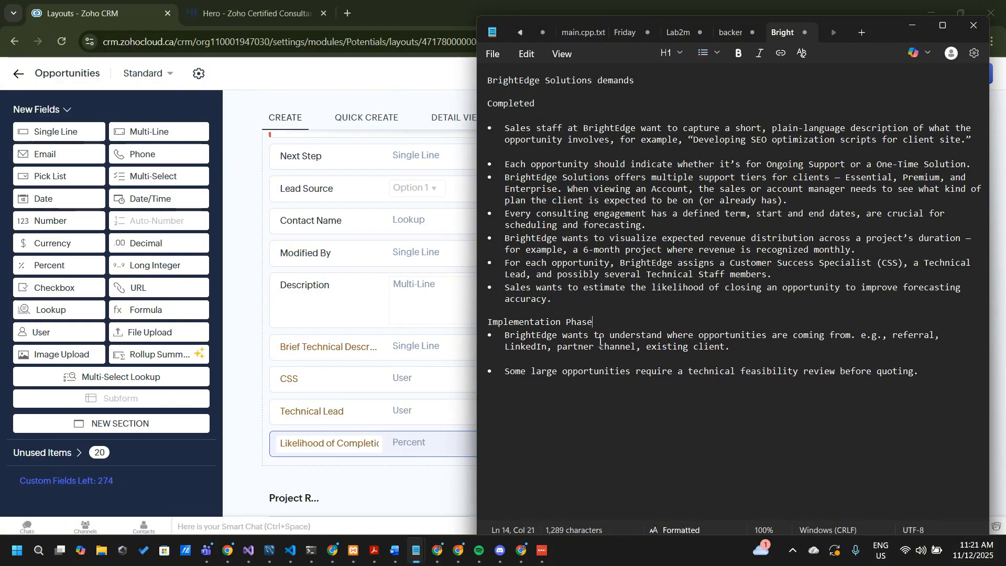
Highlight the demand on where opportunities come from, then look through the Zoho CRM Opportunities layout for a field covering it
left_click_drag(731, 348, 487, 338)
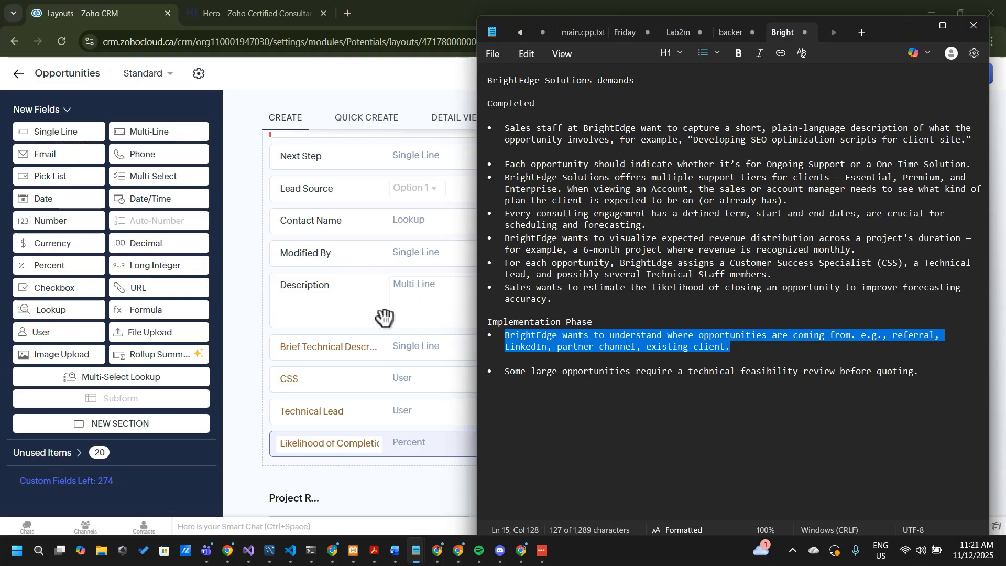
left_click(258, 253)
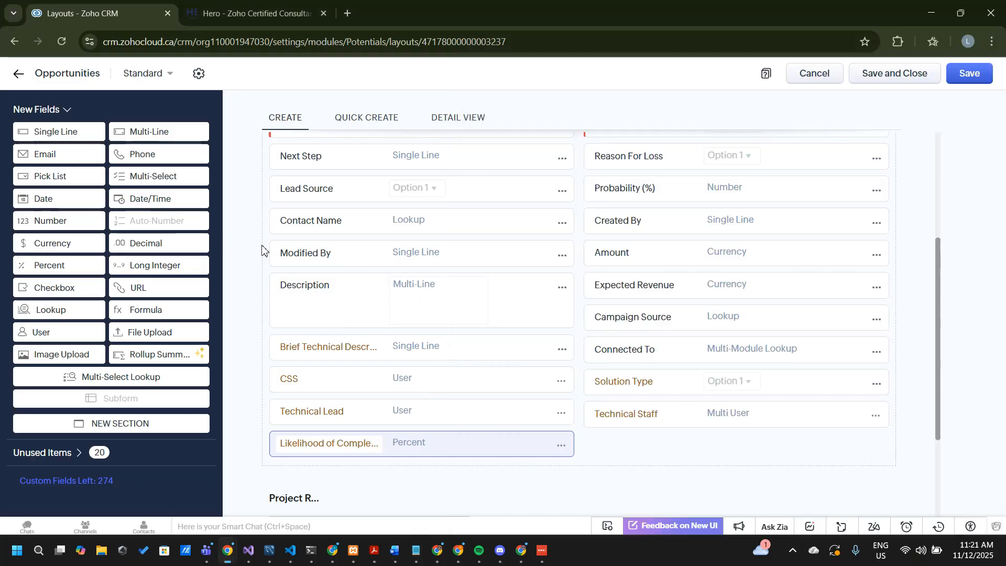
scroll(251, 269, "up", 3)
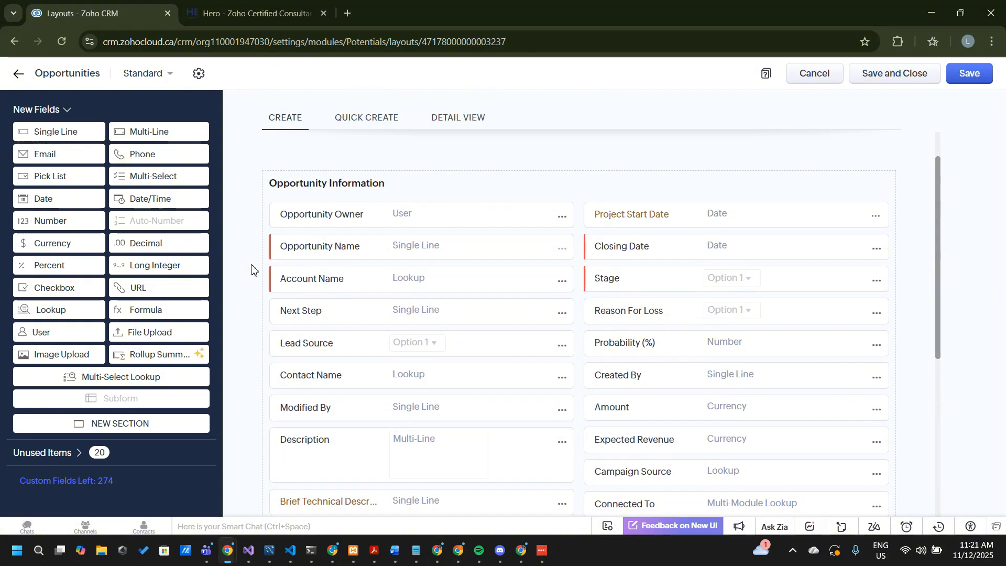
scroll(251, 269, "down", 2)
scroll(251, 269, "down", 1)
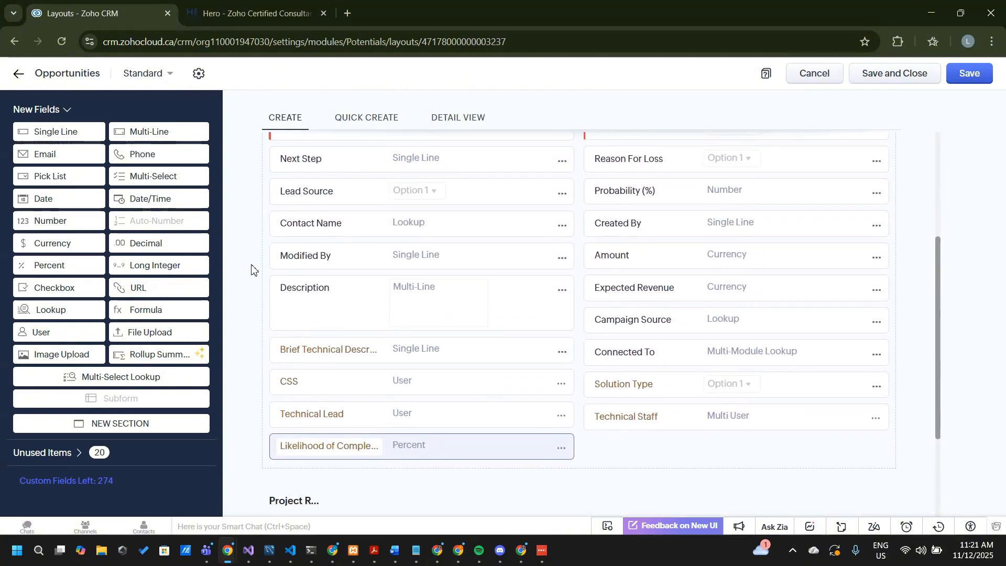
scroll(252, 270, "up", 1)
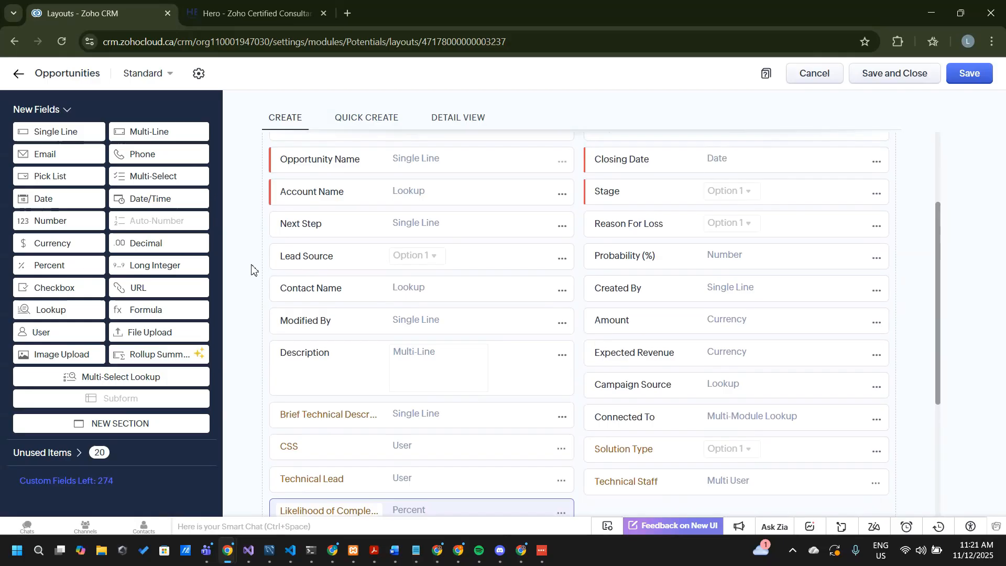
Open the Lead Source field's properties, examine its pick list options for the required sources, and close the properties without saving
left_click(563, 260)
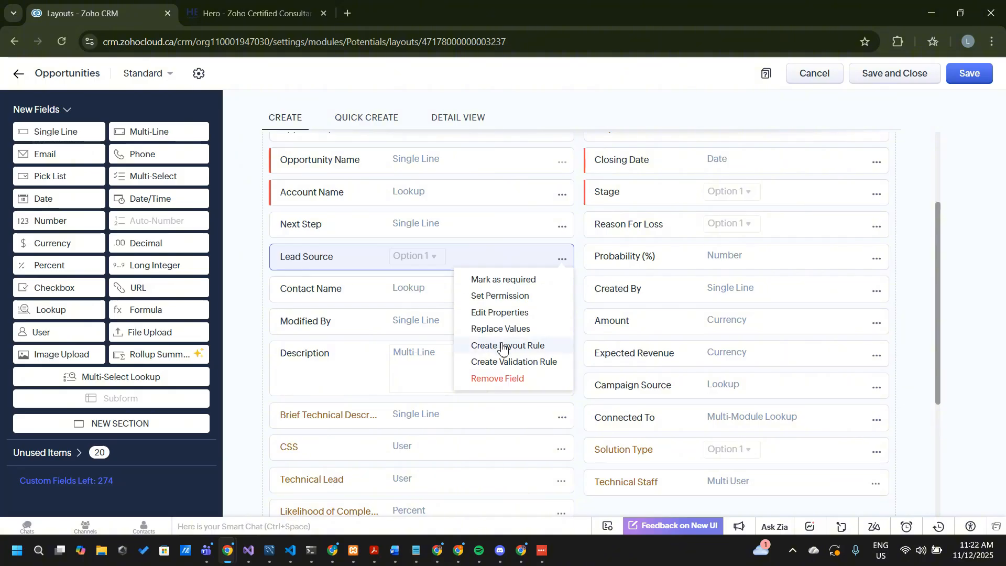
left_click(493, 311)
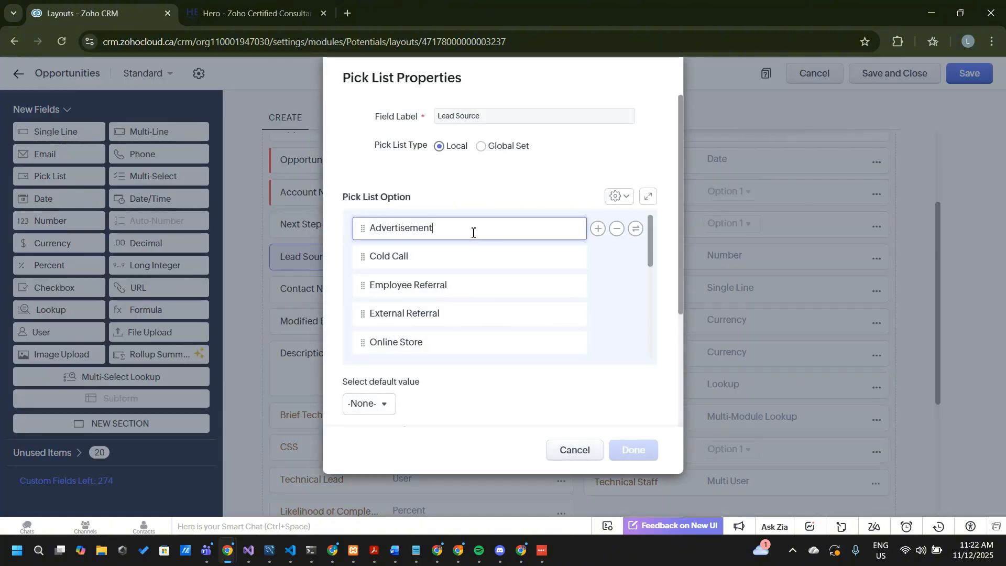
scroll(449, 282, "down", 2)
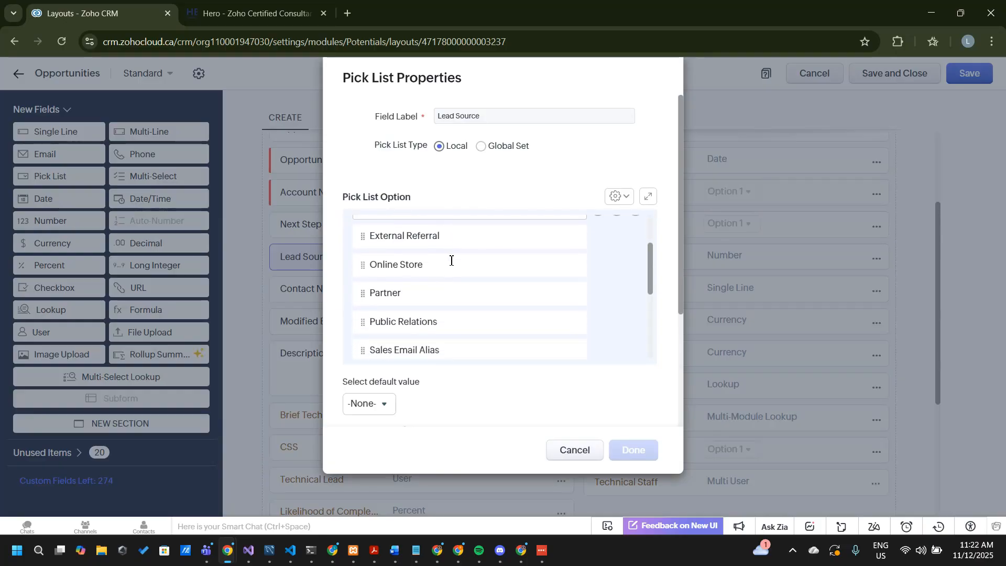
scroll(449, 261, "up", 2)
scroll(467, 350, "down", 6)
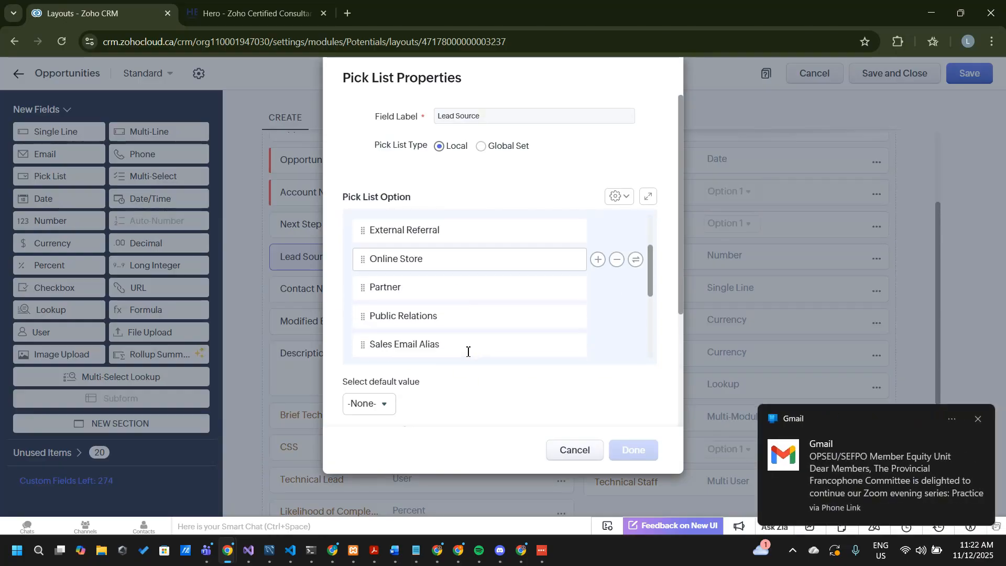
left_click(977, 419)
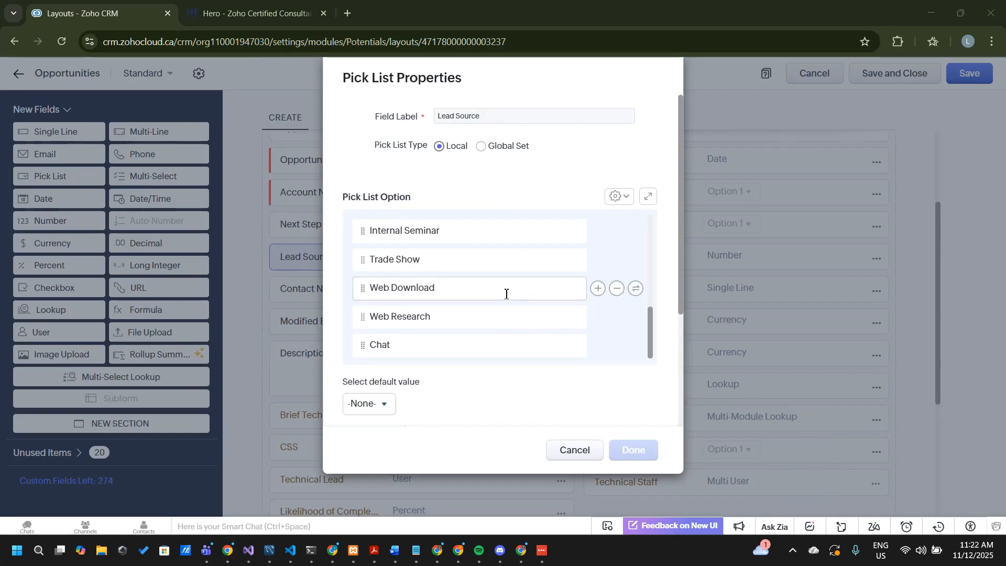
scroll(504, 292, "up", 6)
scroll(504, 292, "down", 6)
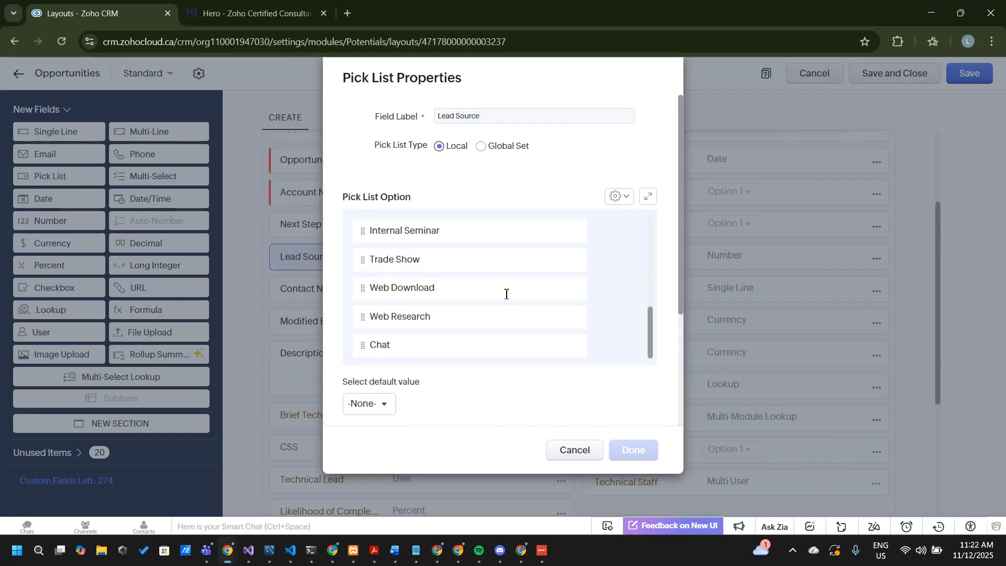
scroll(504, 291, "up", 6)
left_click(586, 451)
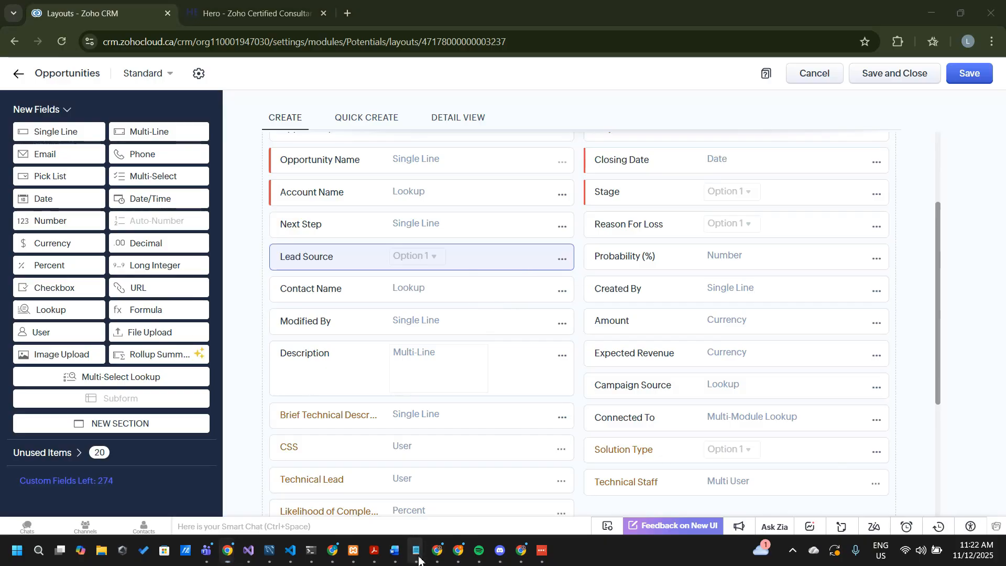
In the Notepad demands list, move the item on where opportunities come from to the end of Completed and remove its empty bullet
mouse_move(416, 550)
left_click(354, 497)
key("BackSpace")
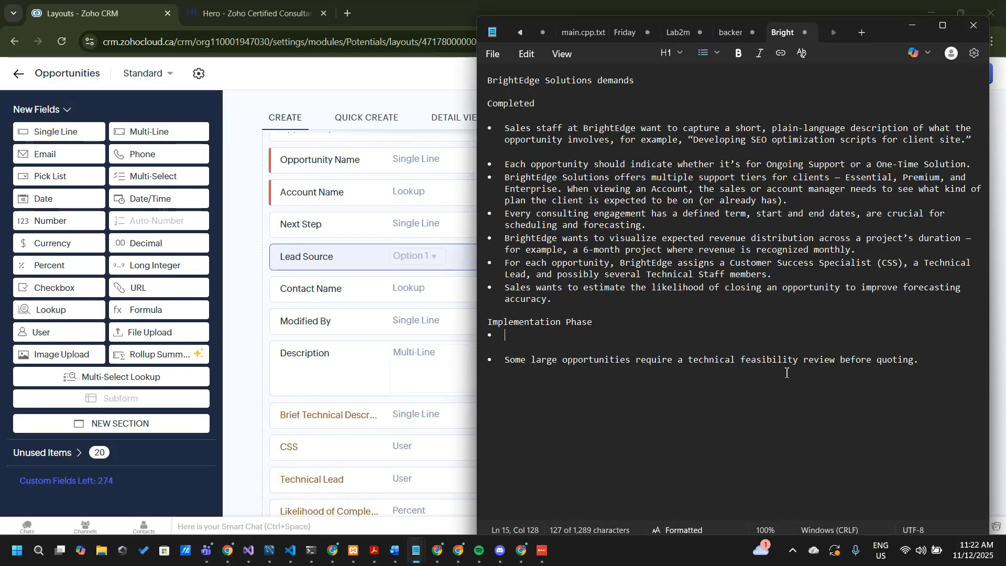
key("BackSpace")
key("BackSpace")
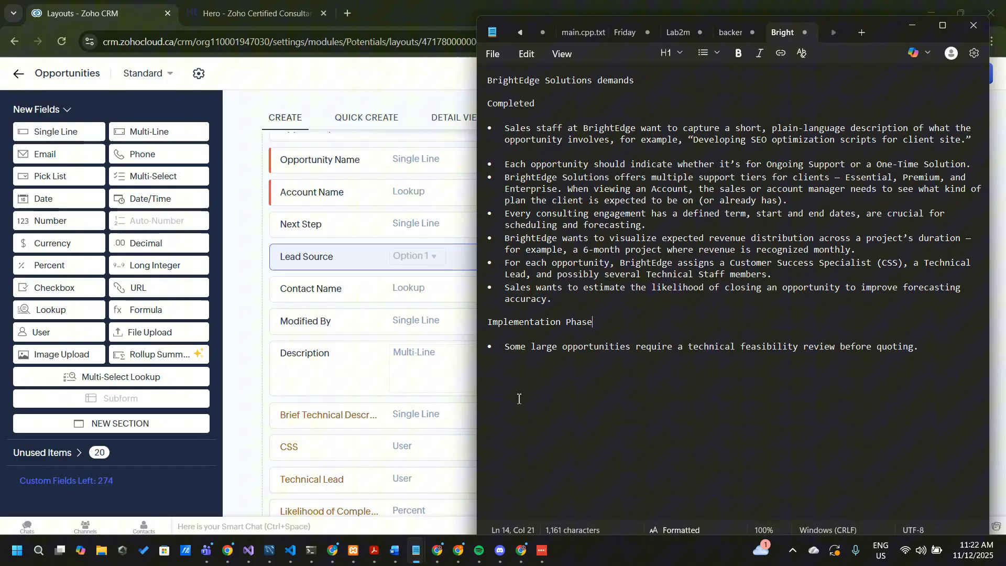
left_click(580, 299)
key("Return")
key("ctrl+v")
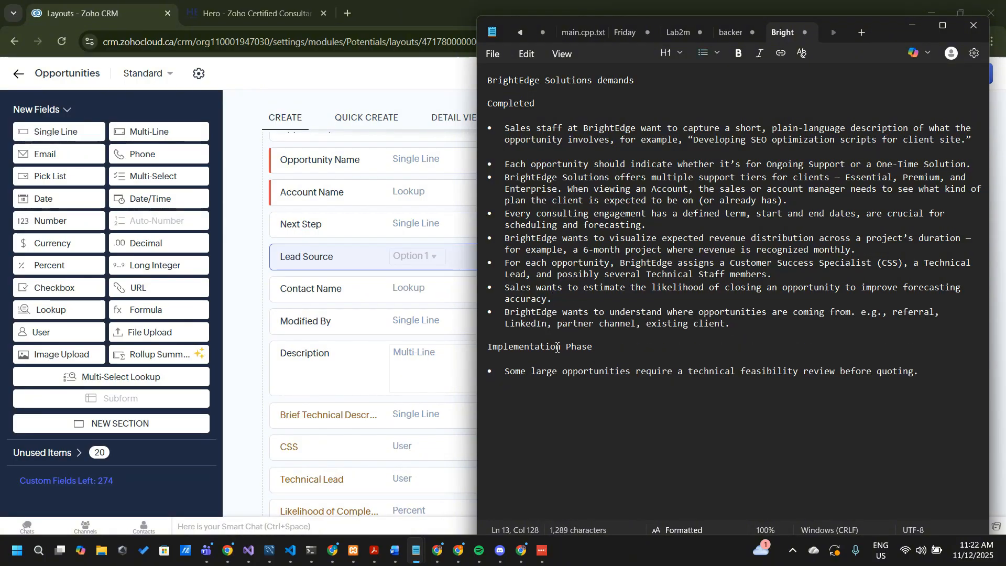
Review the demand on technical feasibility reviews, then return to Zoho CRM and add a Checkbox field below Technical Staff
left_click(541, 372)
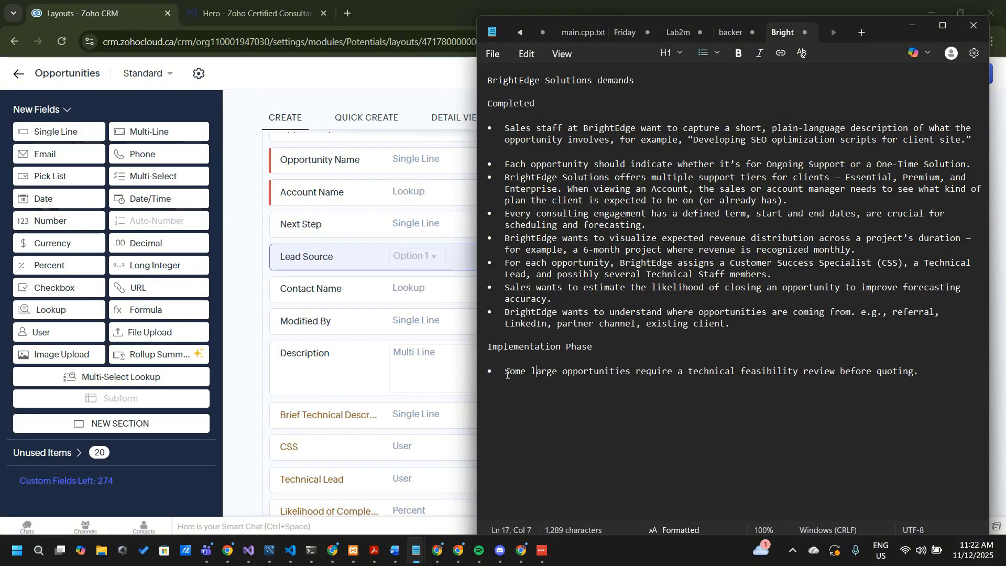
left_click_drag(506, 372, 924, 376)
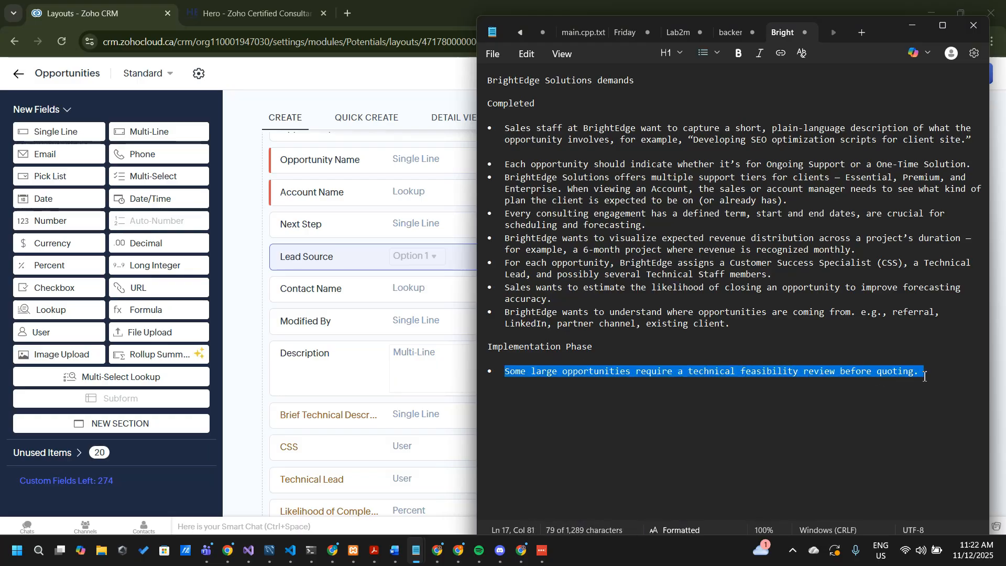
left_click(242, 246)
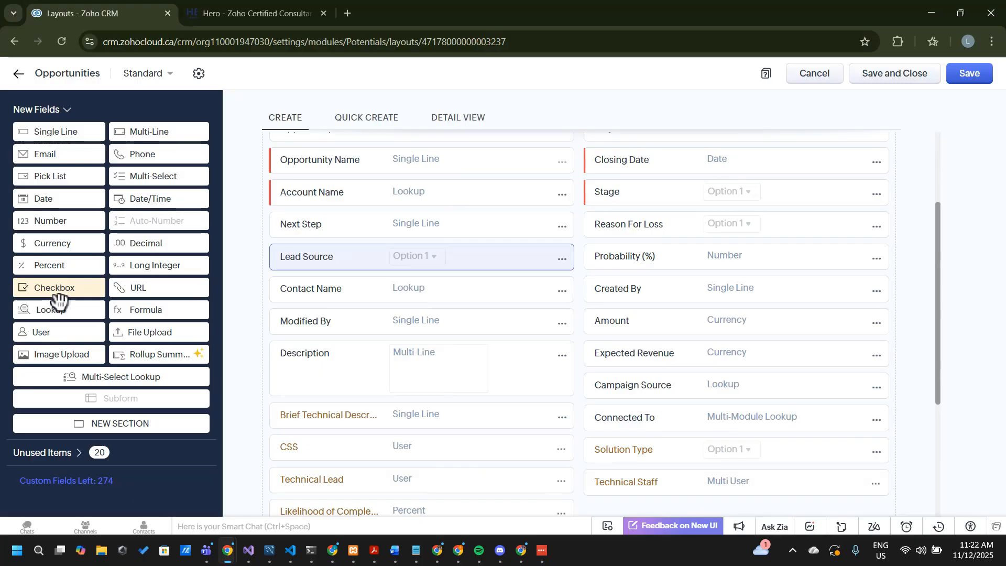
left_click_drag(58, 299, 15, 303)
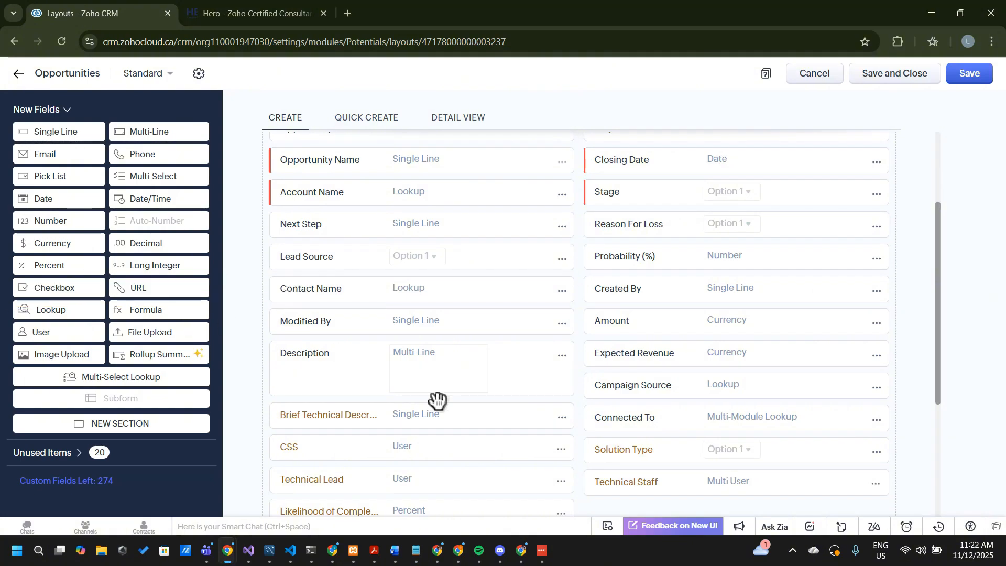
scroll(438, 399, "down", 4)
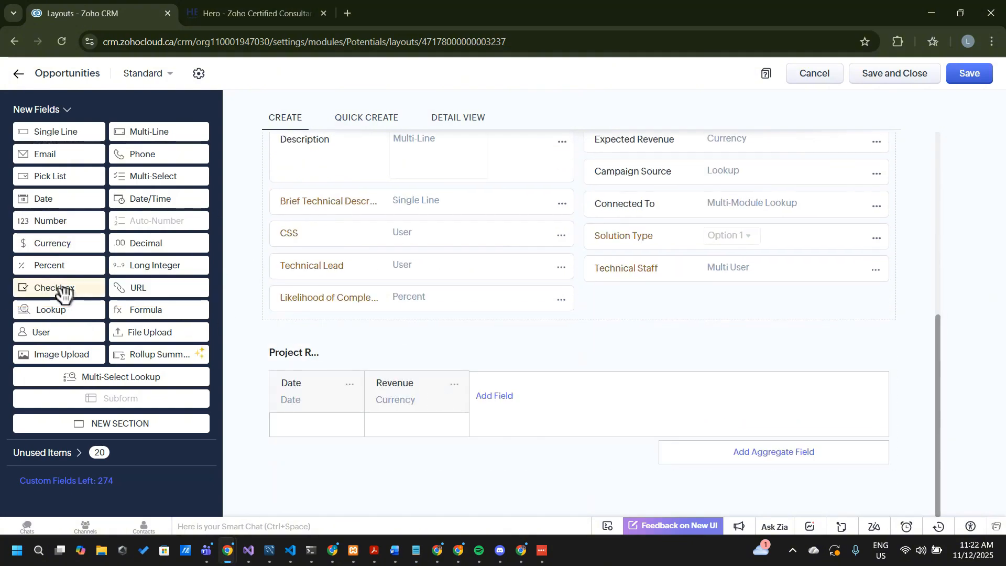
left_click_drag(58, 292, 619, 302)
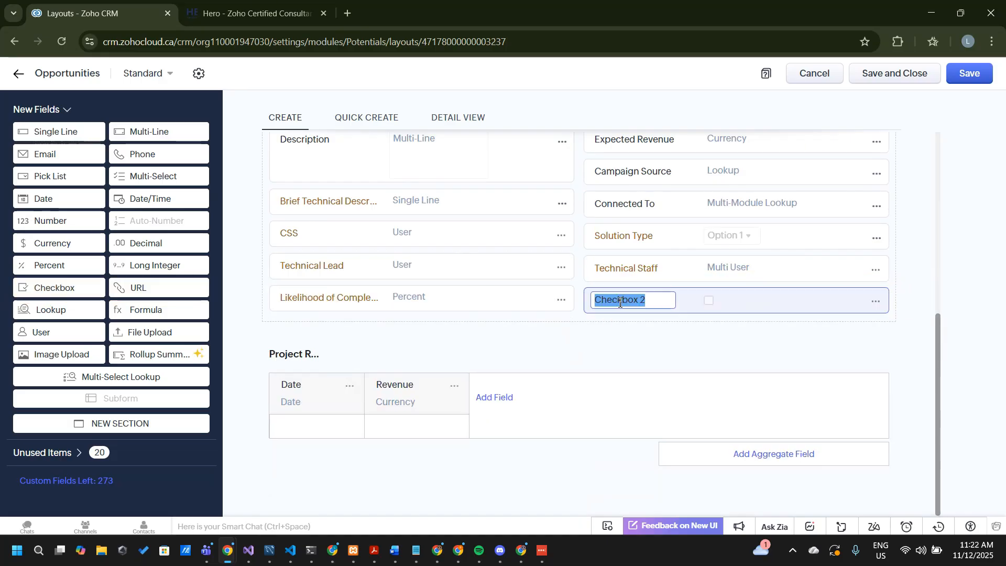
Name the new Checkbox field Technical Feasibility
type("T")
type("echnic")
type("al Feasibility")
key("Return")
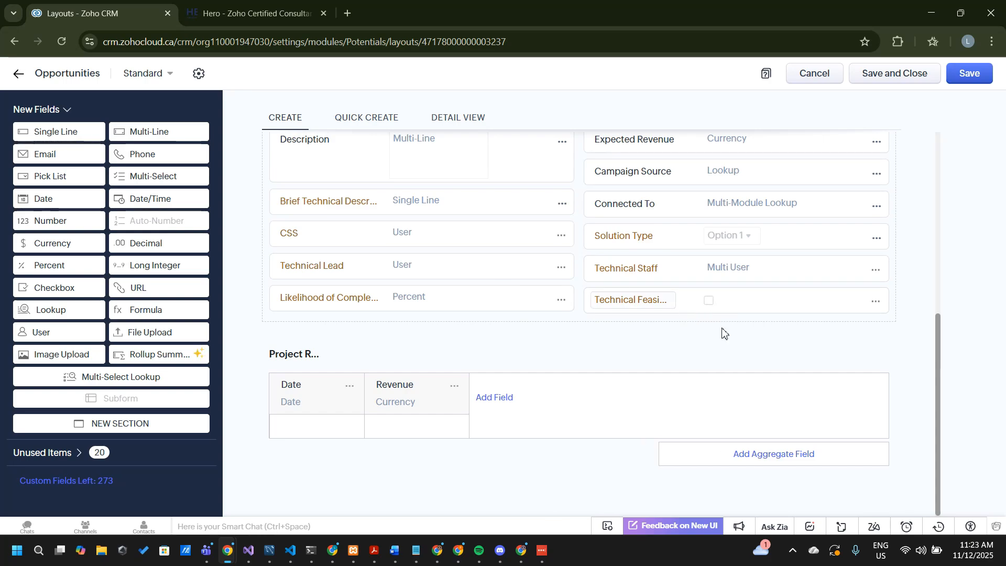
scroll(472, 349, "up", 5)
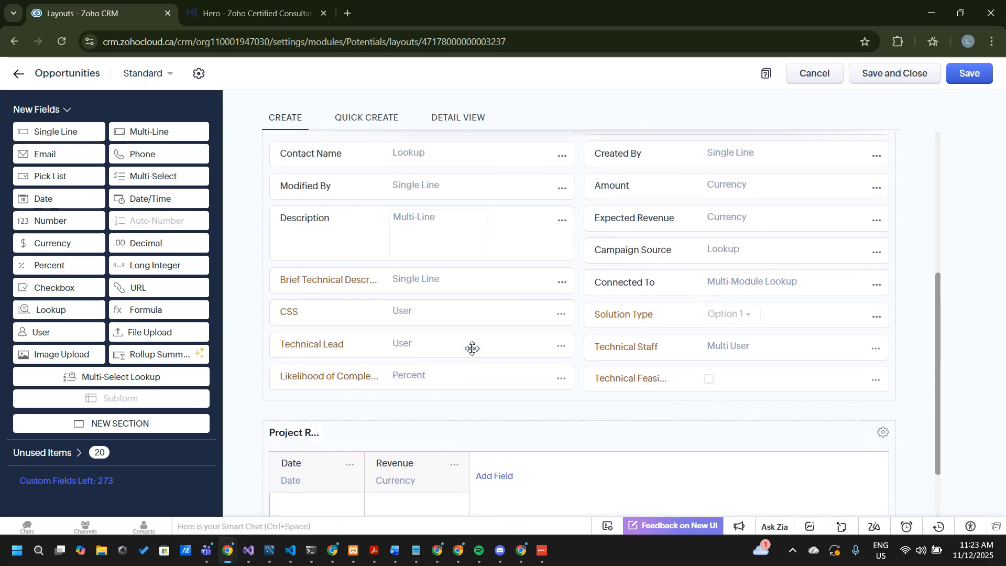
scroll(472, 348, "down", 2)
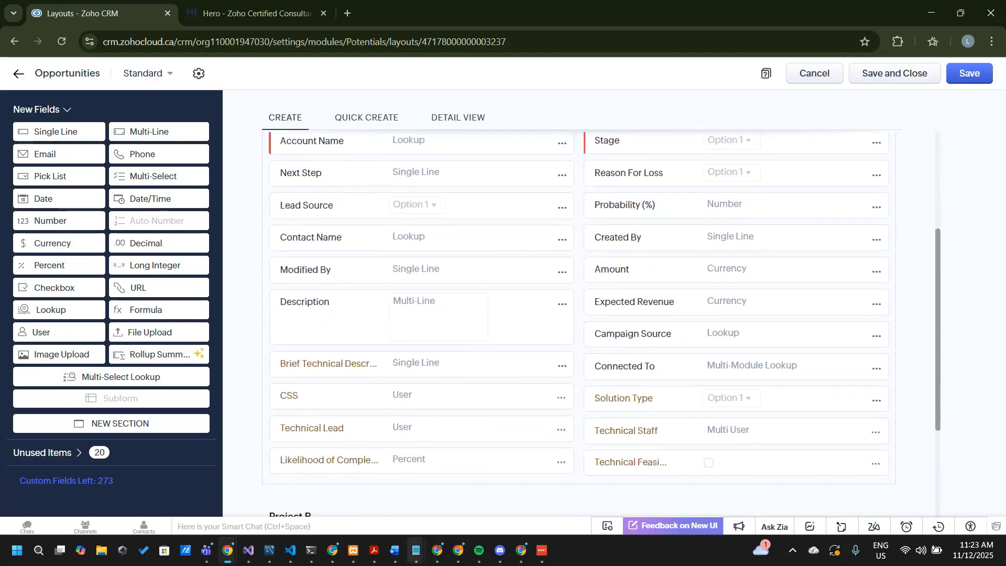
In the Notepad demands list, move the technical feasibility review item from Implementation Phase to the end of Completed
mouse_move(416, 550)
left_click(407, 493)
left_click_drag(923, 371, 481, 383)
key("ctrl+c")
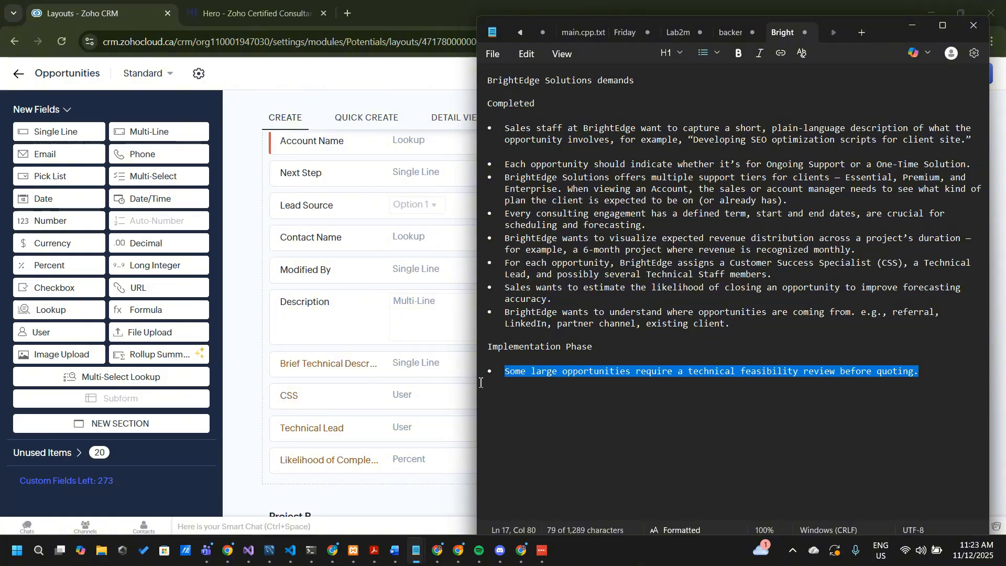
key("BackSpace")
left_click(757, 330)
key("Return")
key("ctrl+v")
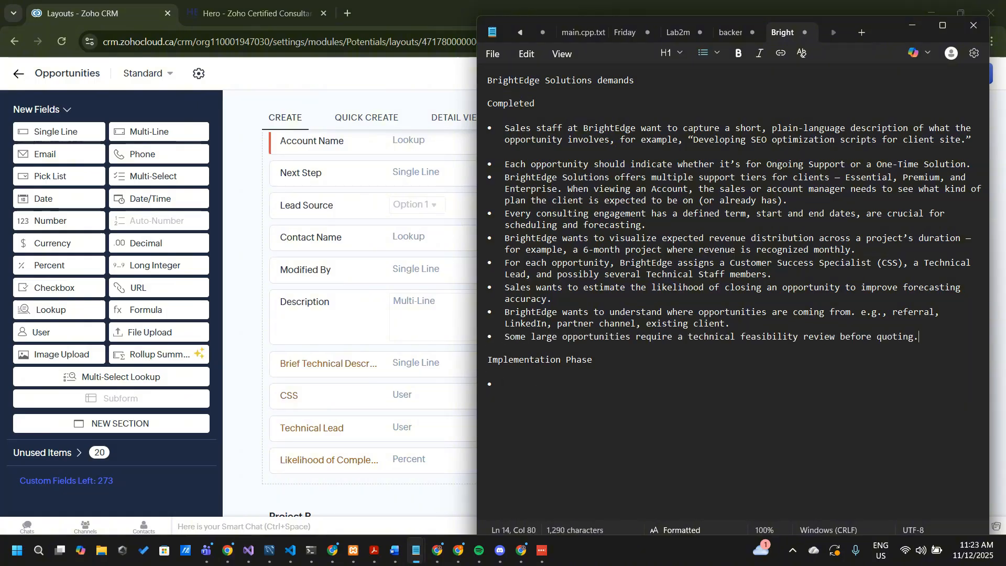
left_click(580, 402)
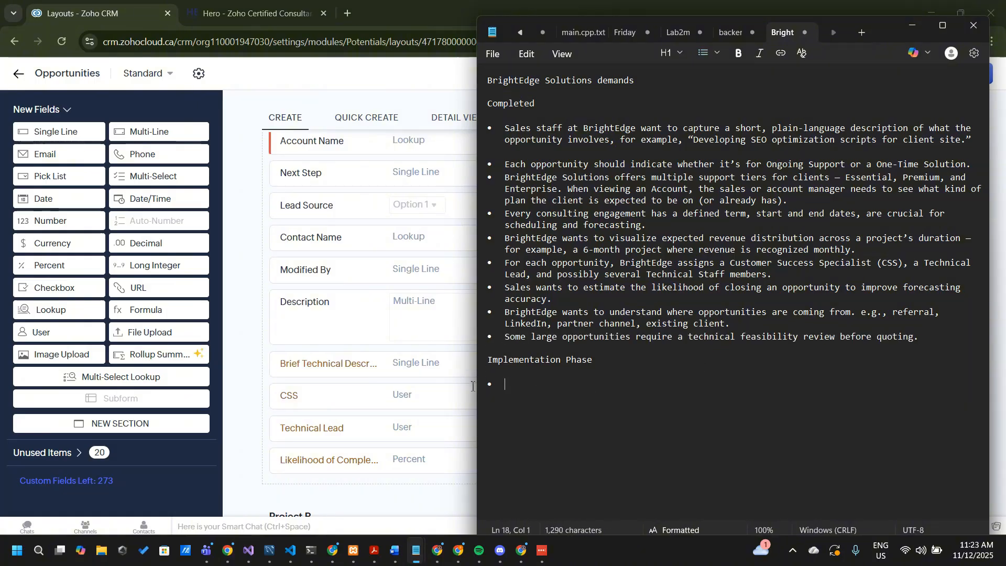
Return to Zoho CRM and look over the Opportunities layout's fields and its Date and Revenue subform
left_click(239, 378)
scroll(240, 378, "down", 3)
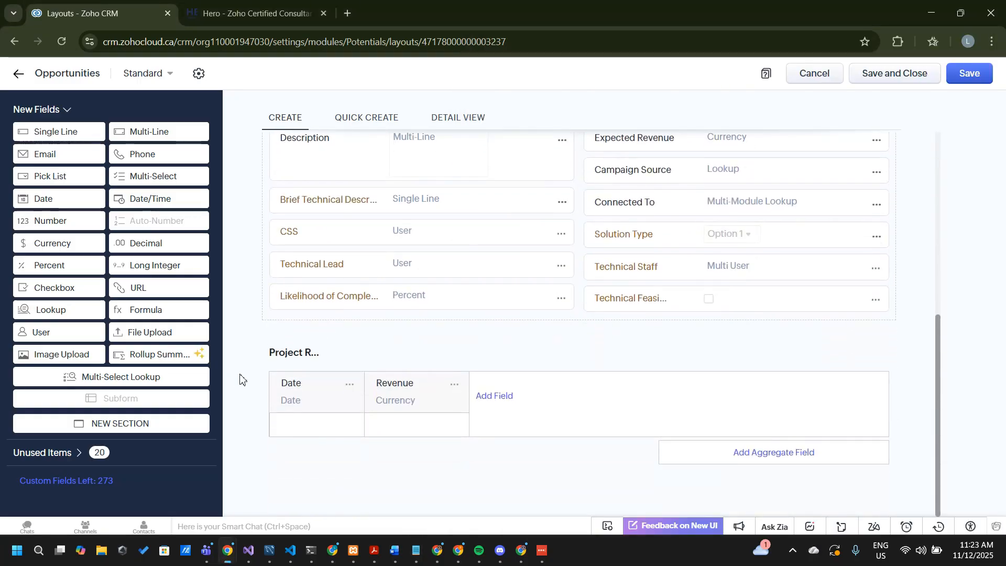
scroll(520, 190, "up", 3)
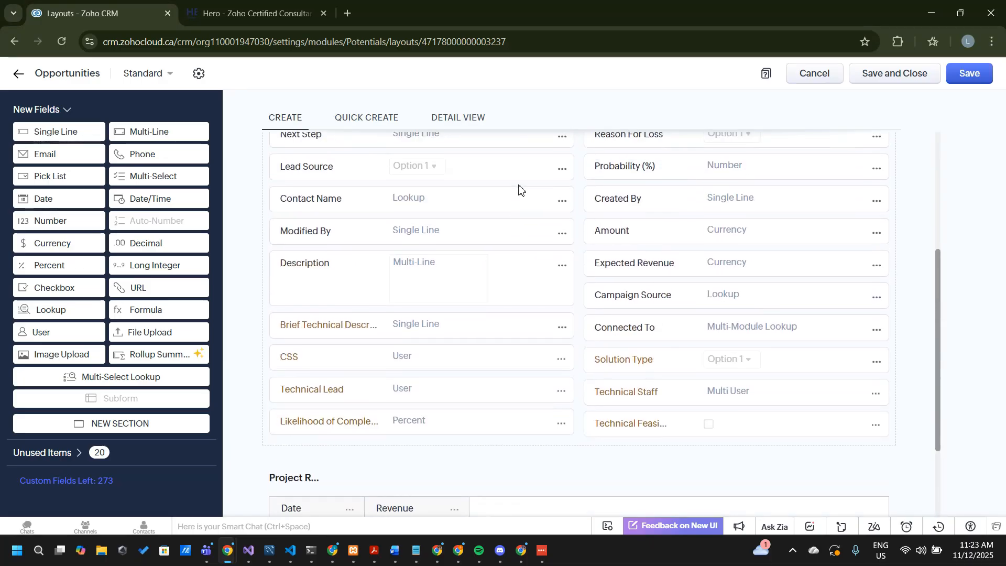
scroll(519, 188, "up", 2)
scroll(519, 189, "down", 3)
scroll(519, 189, "up", 2)
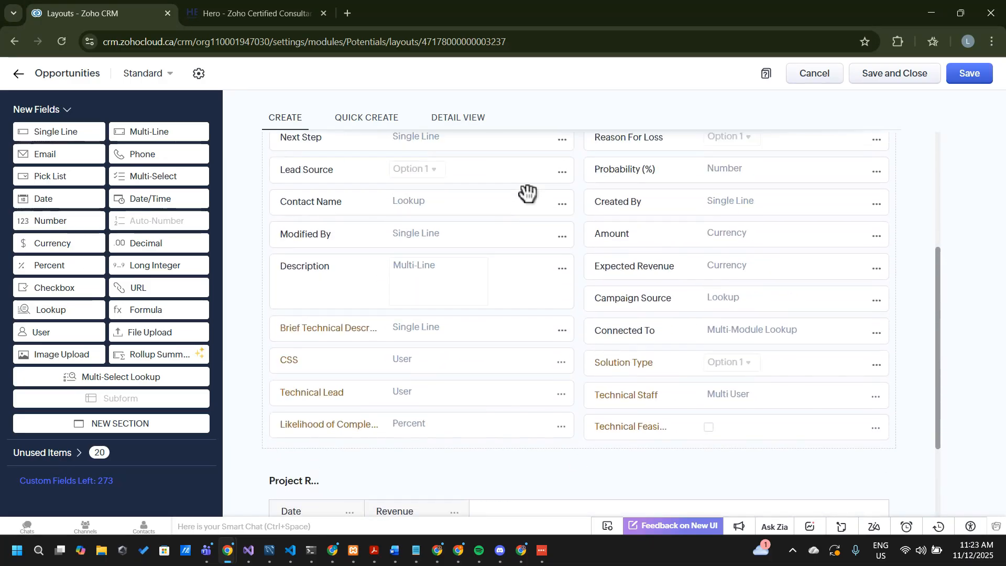
Add a new section to the Opportunities layout between the Opportunity Information section and the project revenue subform
scroll(518, 188, "up", 2)
scroll(520, 187, "down", 3)
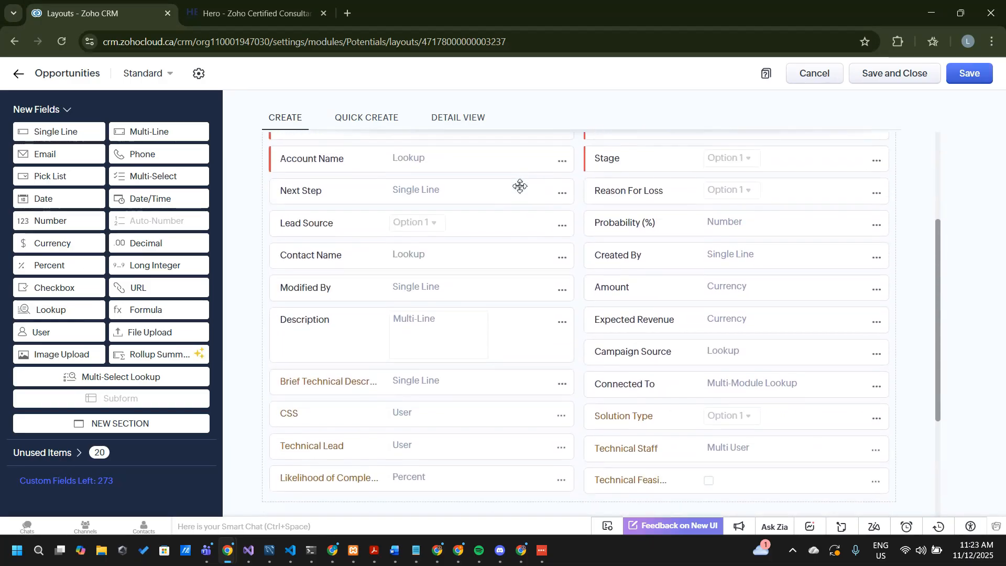
scroll(528, 193, "up", 2)
scroll(528, 193, "down", 2)
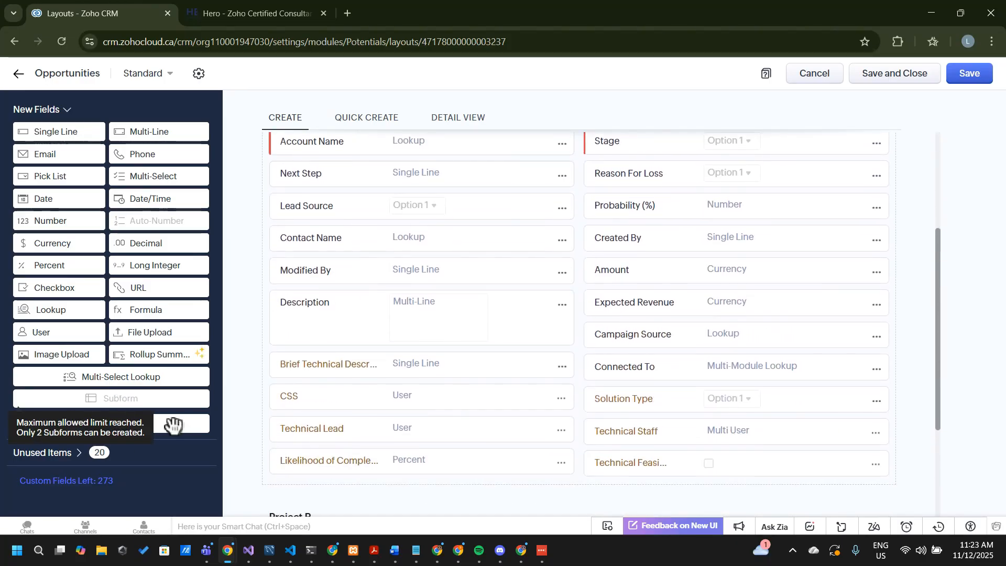
left_click_drag(178, 428, 412, 299)
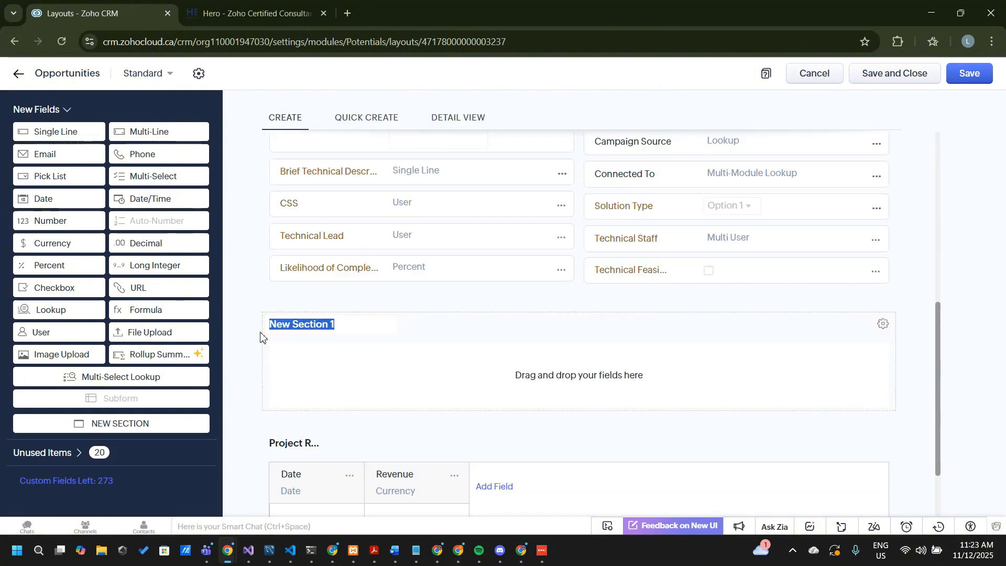
Name the new section Technical Information
scroll(263, 338, "up", 2)
scroll(263, 338, "down", 2)
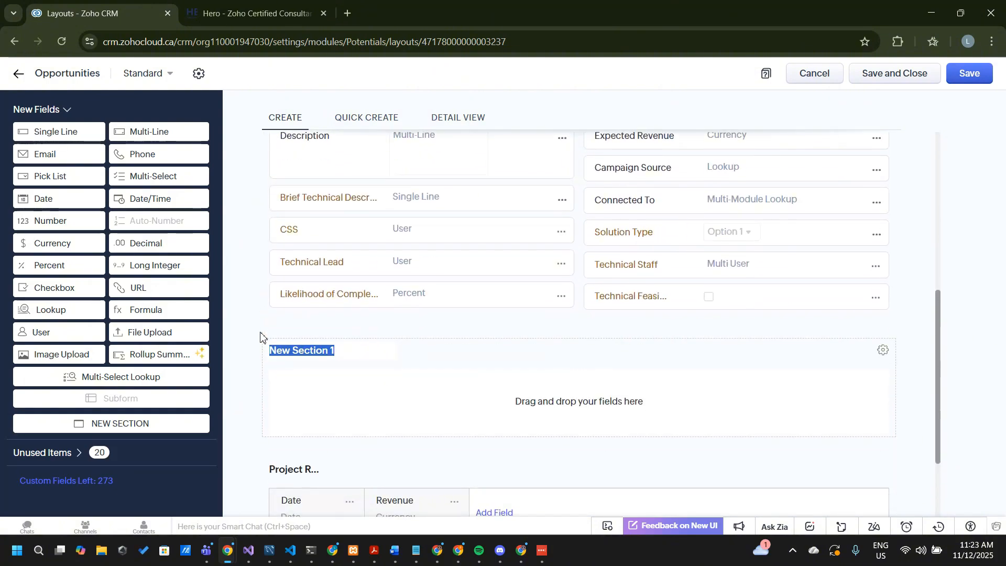
type("Technica")
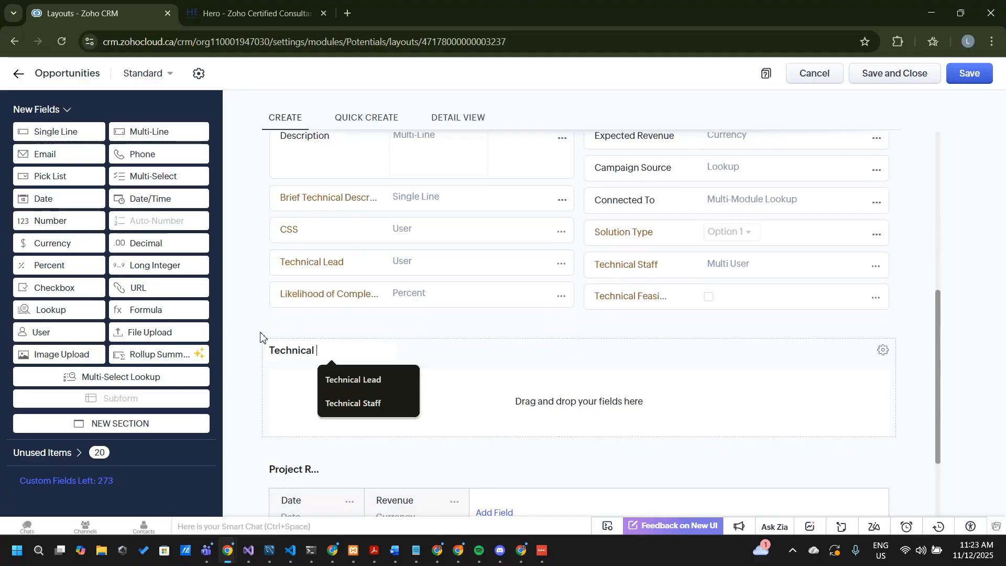
type("l INfor")
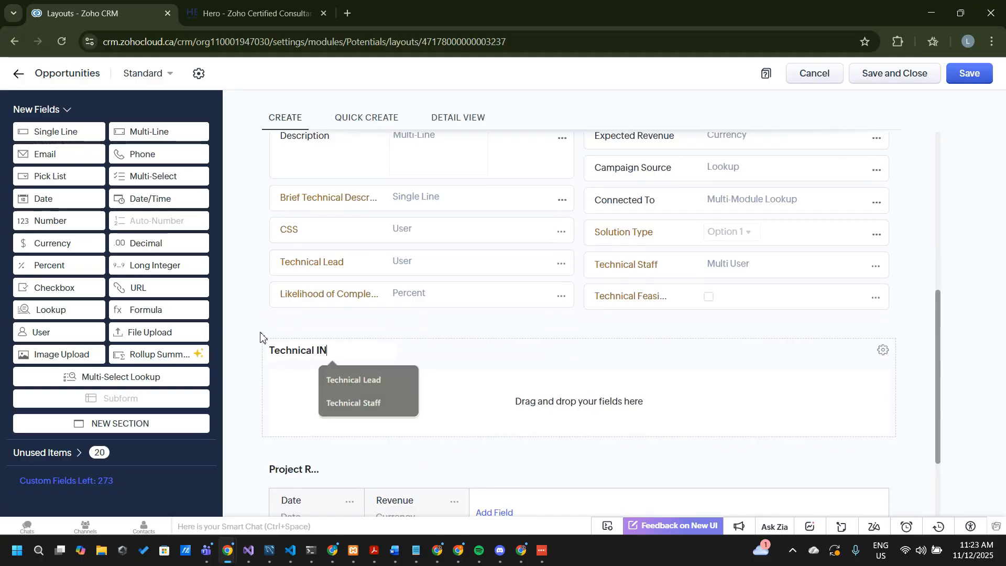
key("BackSpace")
key("BackSpace")
key("BackSpace")
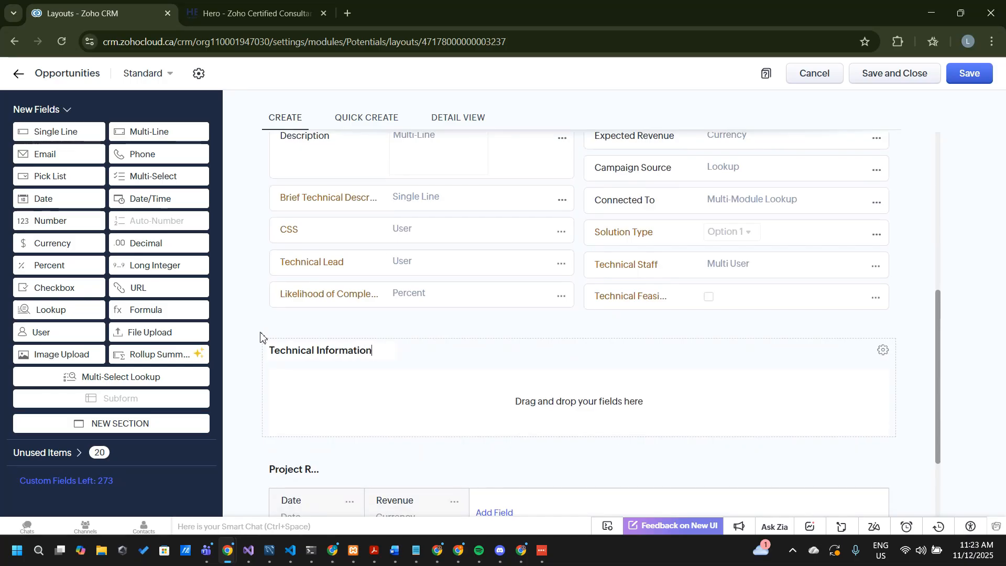
Move the Brief Technical Description, CSS, Technical Staff and Technical Feasibility fields into the Technical Information section
scroll(360, 323, "up", 1)
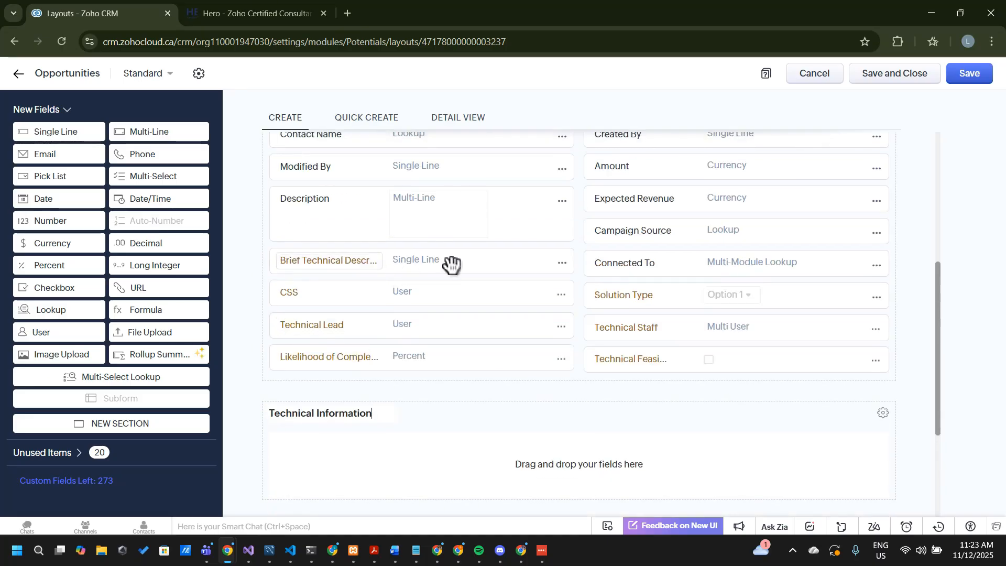
scroll(452, 265, "up", 4)
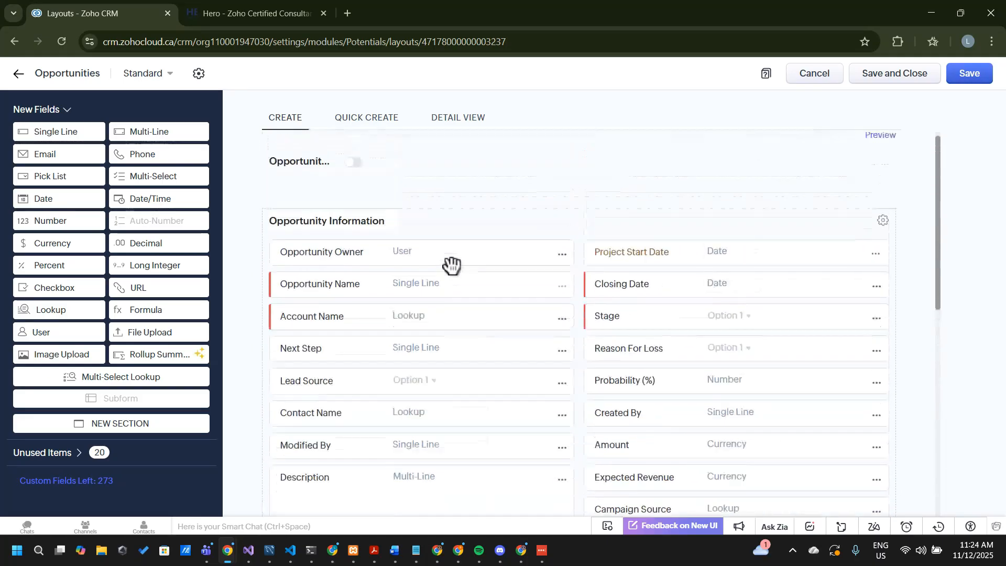
scroll(452, 265, "down", 3)
scroll(451, 264, "down", 2)
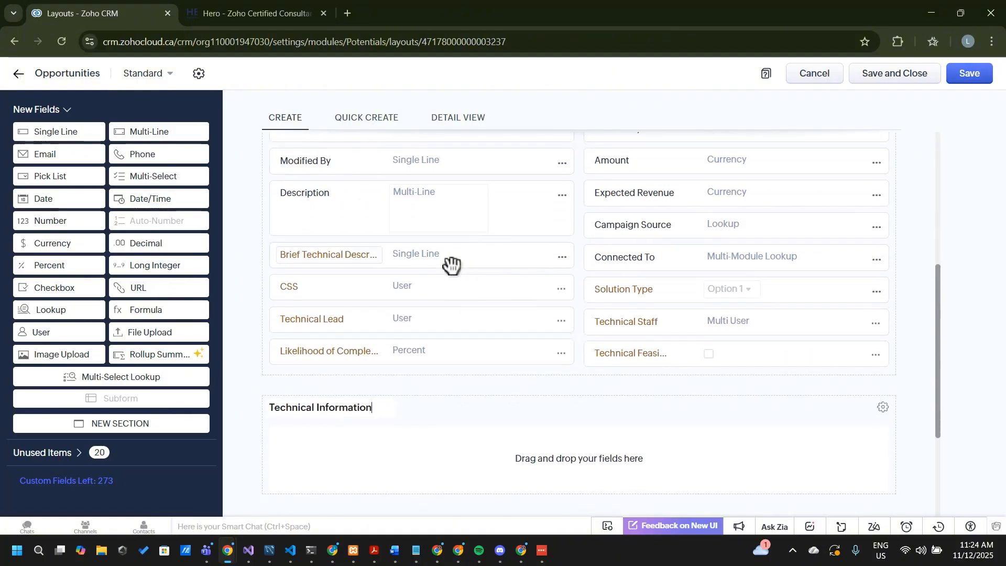
left_click_drag(439, 261, 427, 445)
left_click_drag(456, 264, 450, 475)
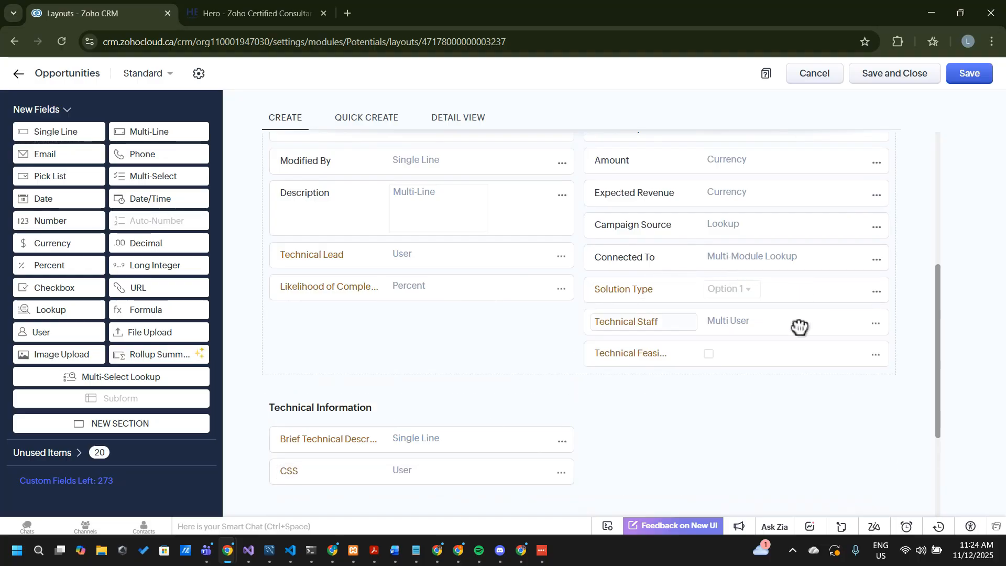
left_click_drag(797, 325, 781, 399)
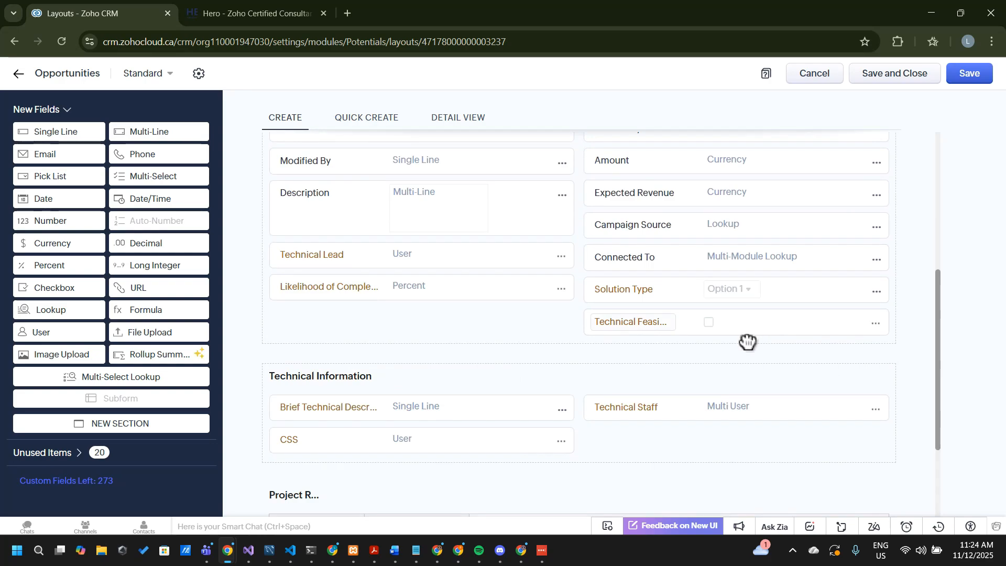
left_click_drag(748, 338, 748, 431)
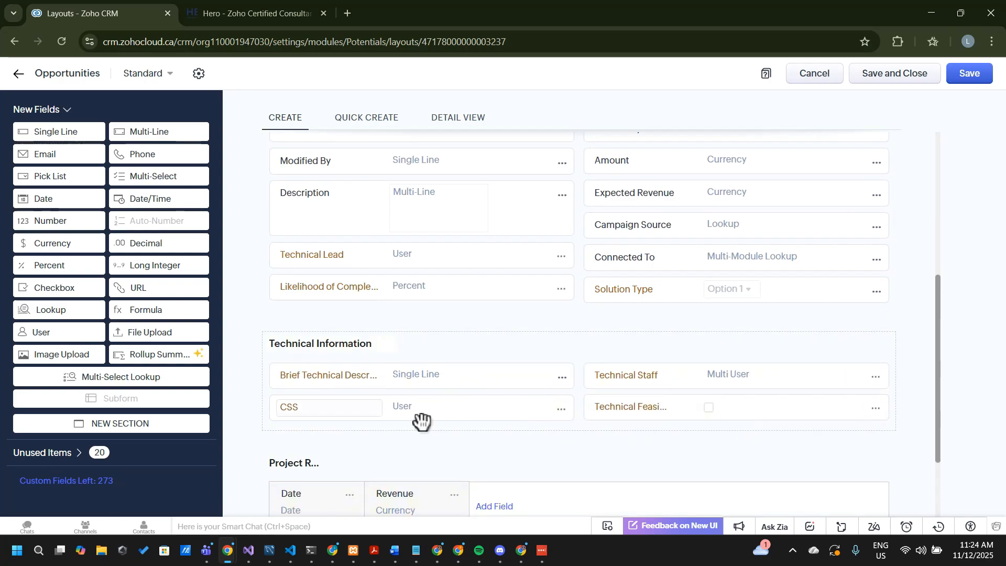
Move Technical Lead into the Technical Information section and return CSS to Opportunity Information below Likelihood of Completion
scroll(451, 316, "up", 5)
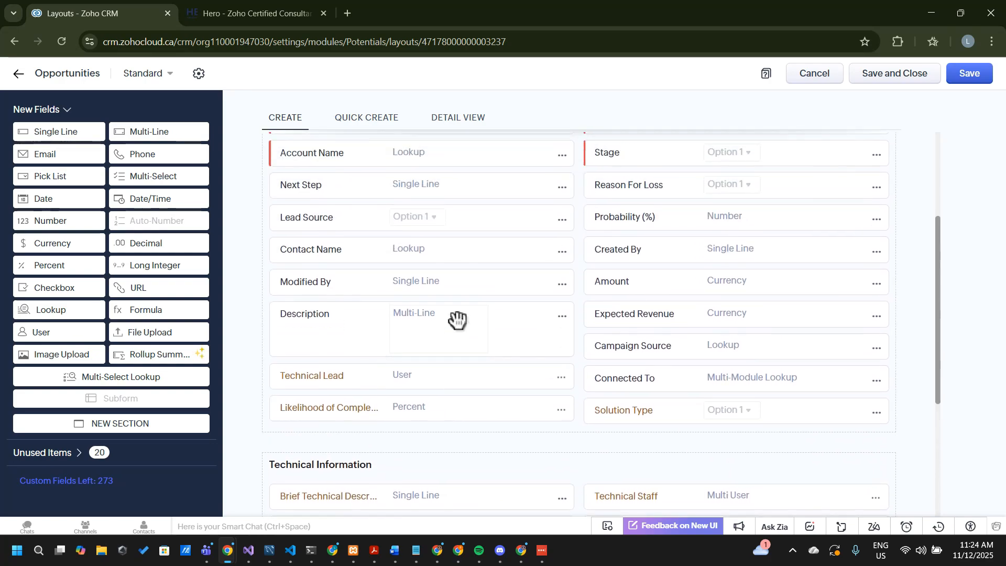
scroll(457, 319, "down", 4)
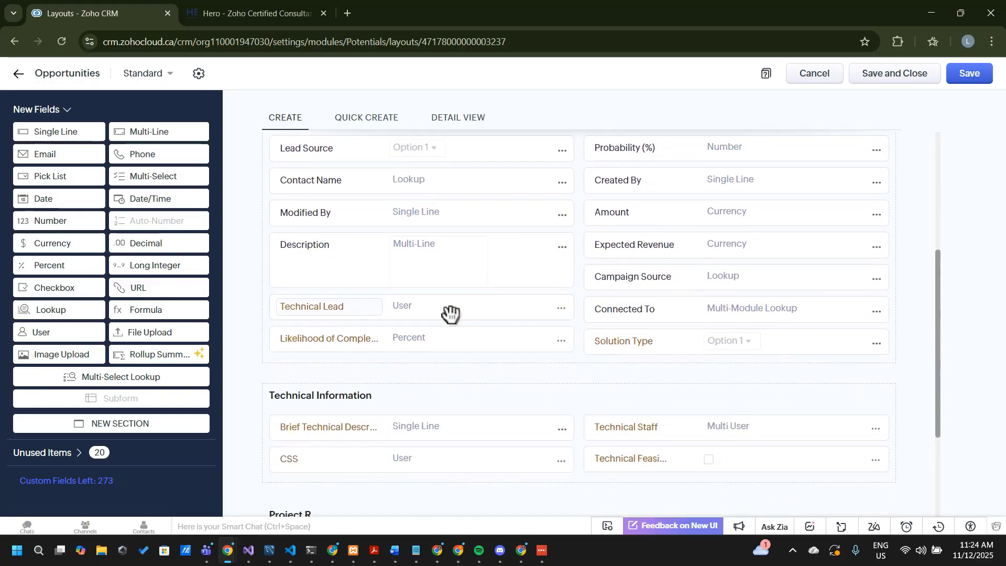
left_click_drag(497, 439, 462, 492)
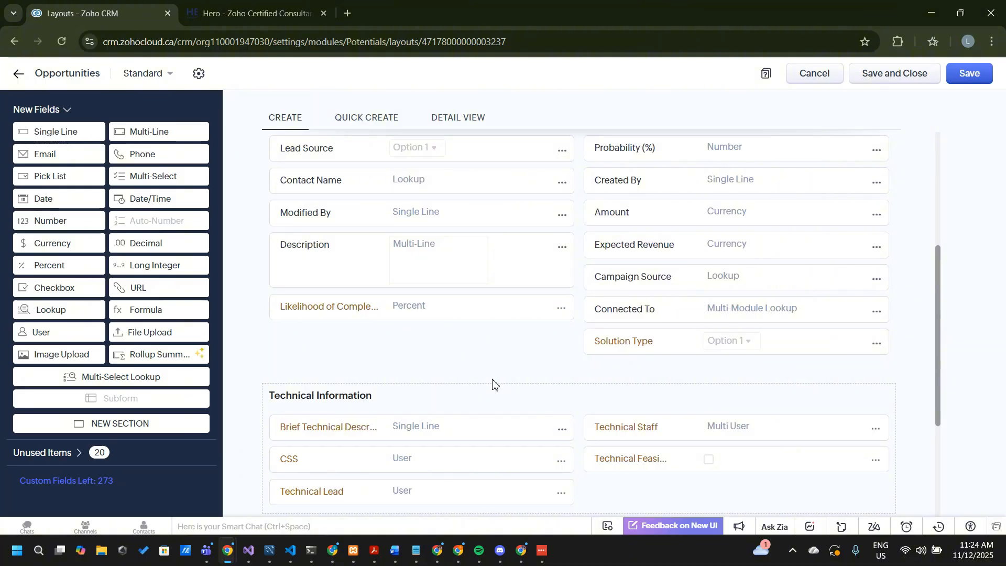
left_click_drag(469, 471, 471, 345)
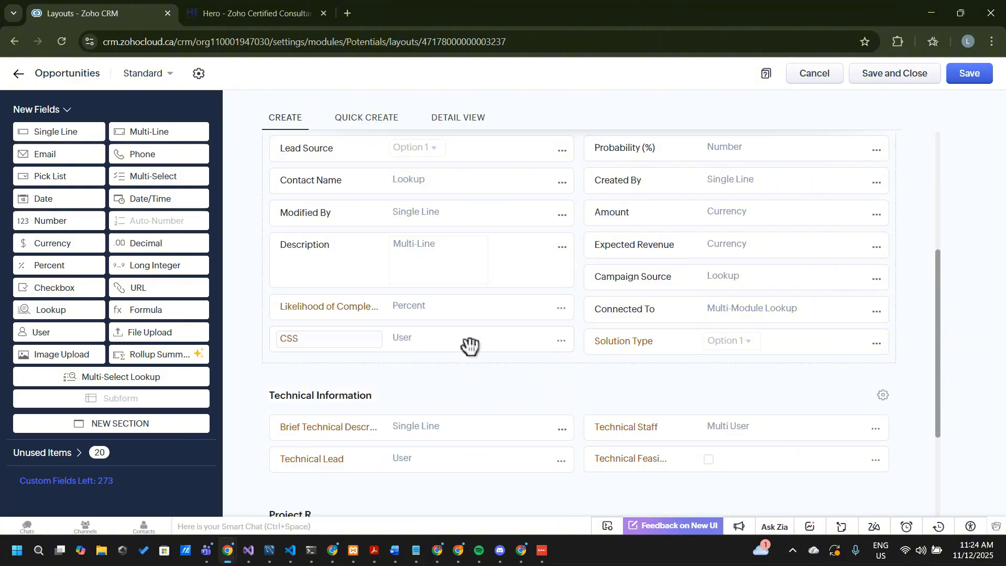
Look over the rearranged layout, checking the Opportunity Information and Technical Information fields and the project revenue subform
scroll(470, 346, "up", 3)
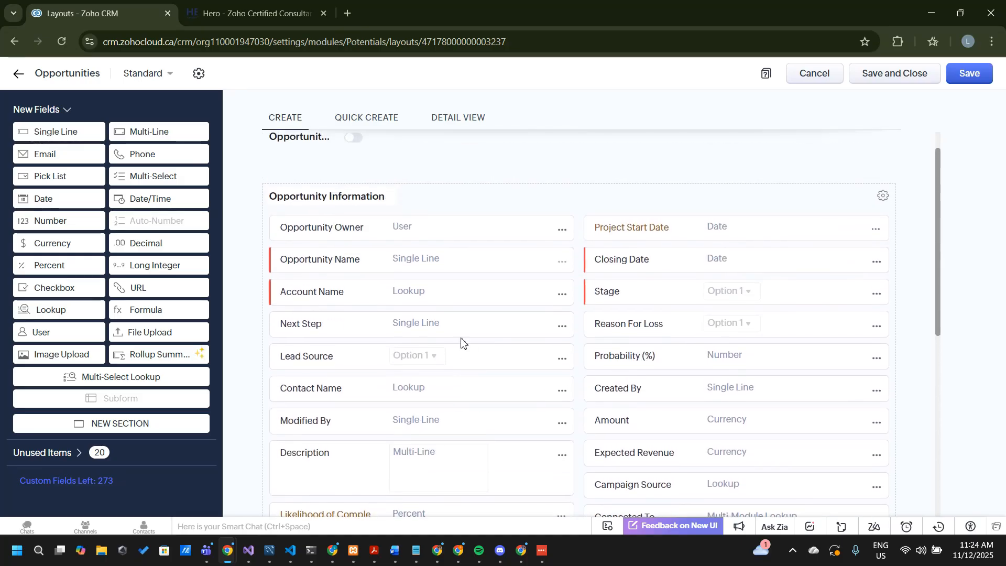
scroll(471, 346, "down", 3)
scroll(471, 346, "up", 4)
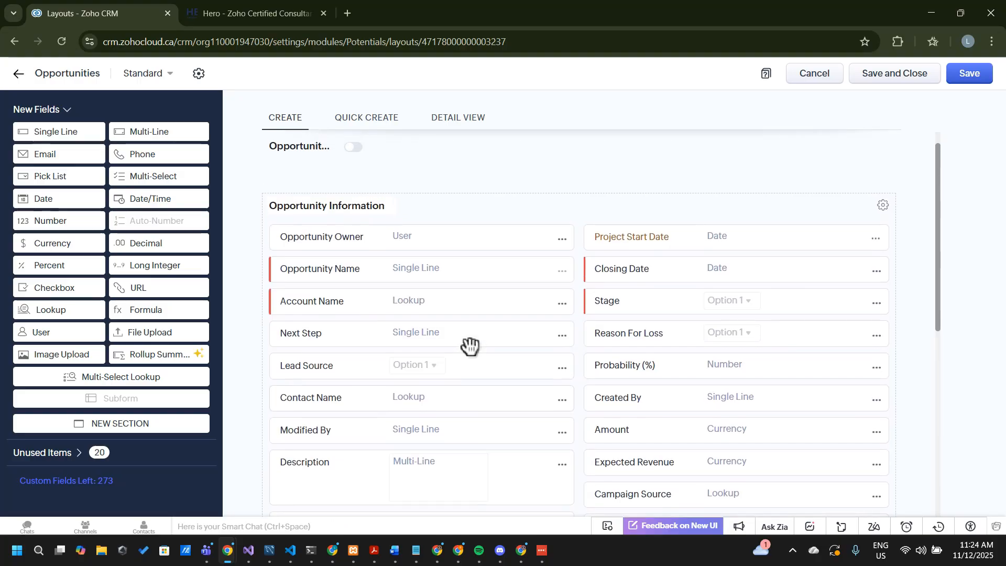
scroll(471, 346, "down", 5)
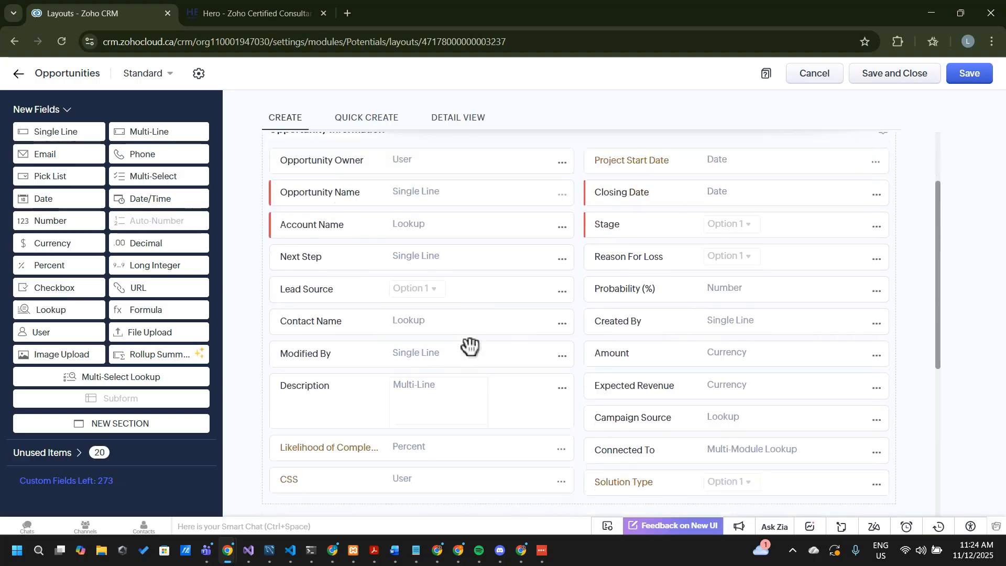
scroll(470, 346, "down", 2)
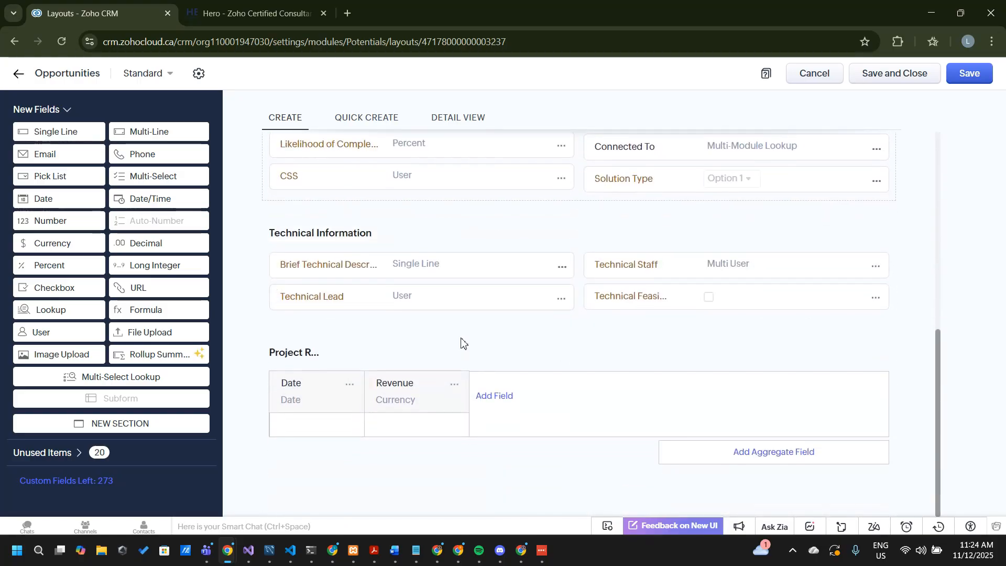
scroll(614, 403, "up", 7)
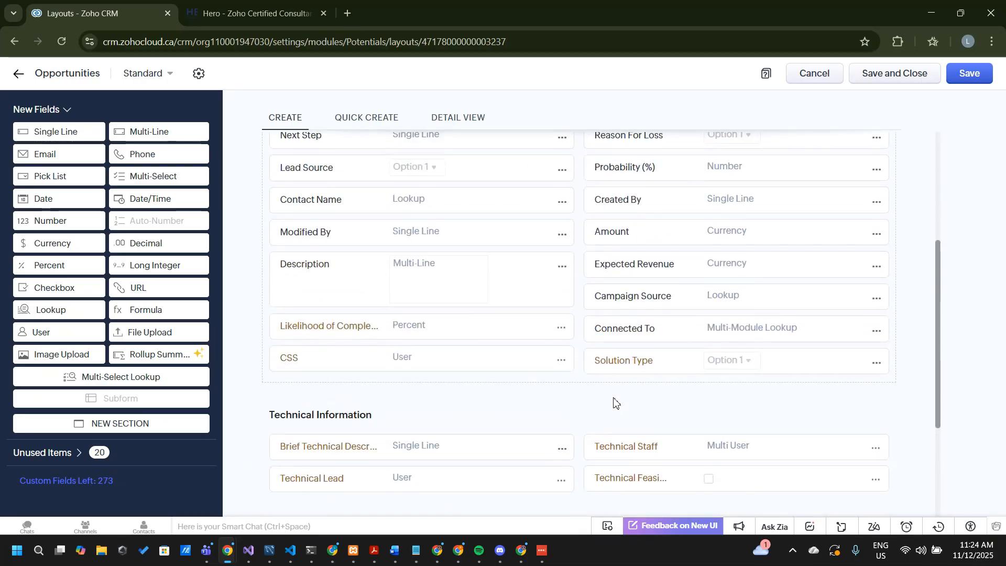
scroll(622, 406, "down", 3)
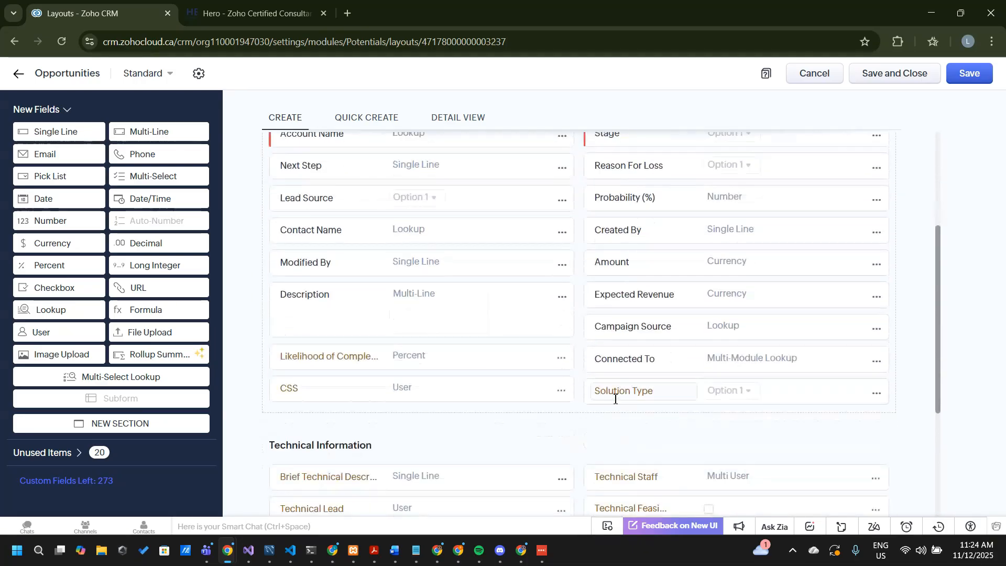
scroll(615, 399, "down", 3)
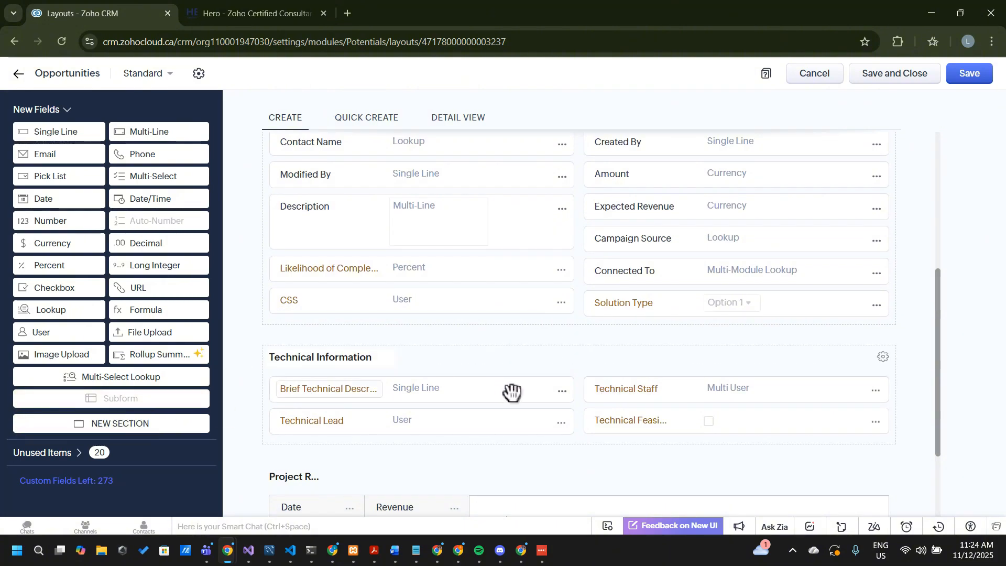
scroll(513, 392, "up", 3)
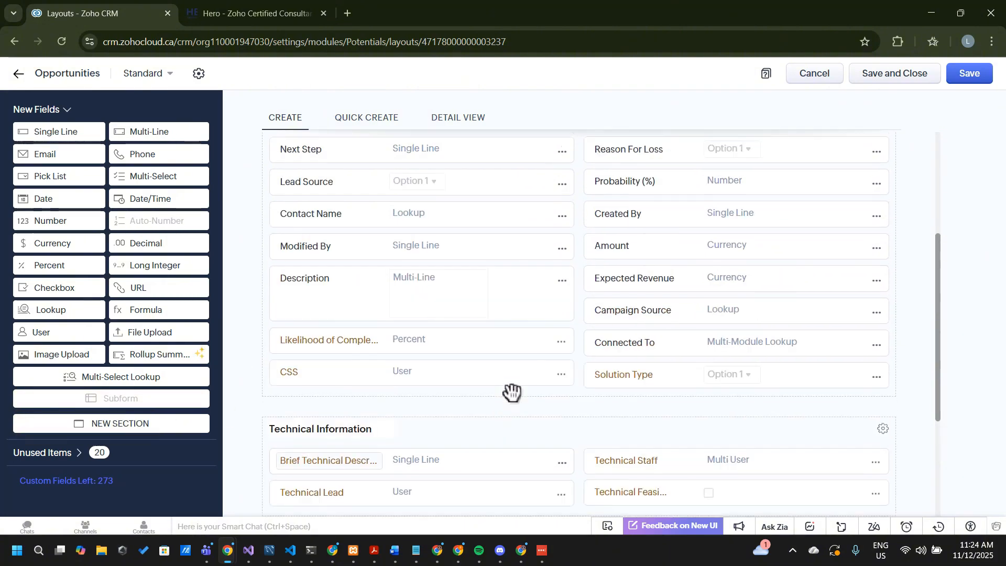
scroll(512, 392, "up", 3)
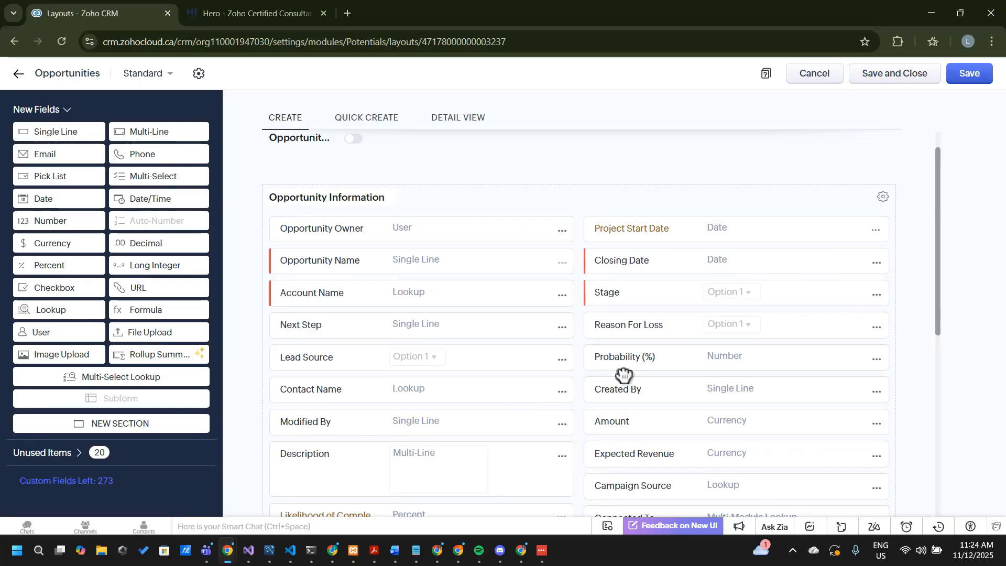
scroll(681, 331, "down", 5)
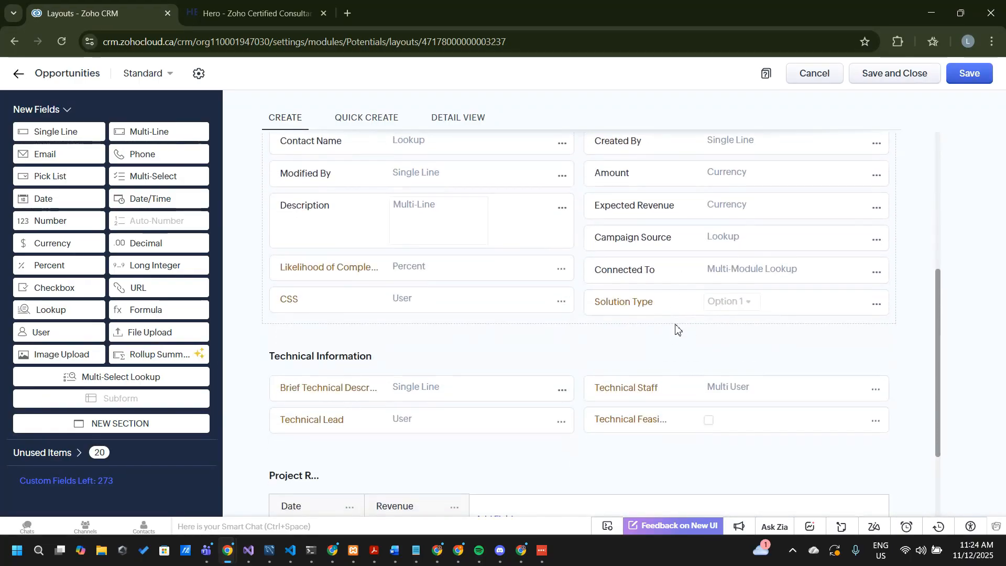
scroll(675, 329, "down", 3)
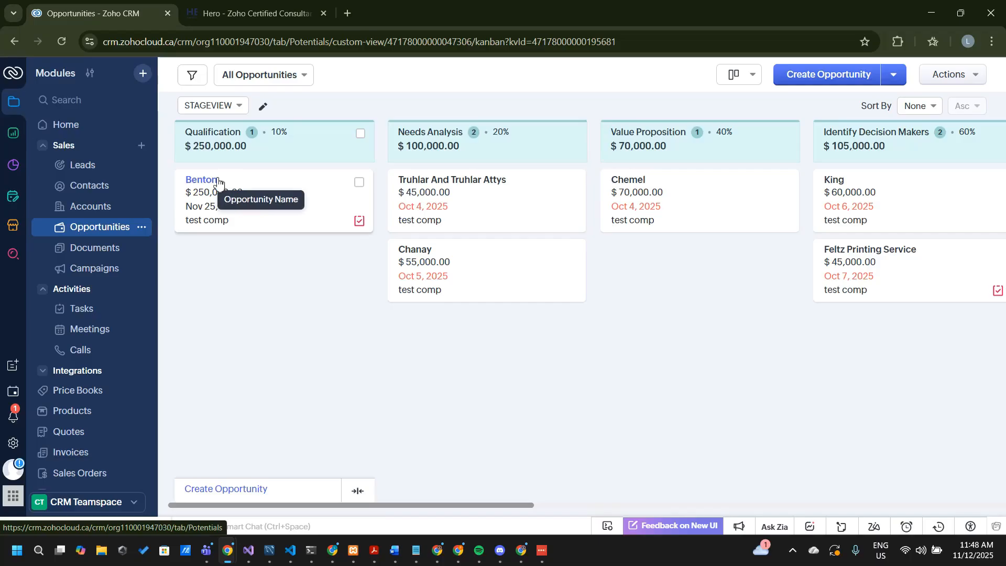
Save and close the layout, then open the Benton opportunity and review its opportunity details, Technical Information and Project Revenue Subform
left_click(214, 184)
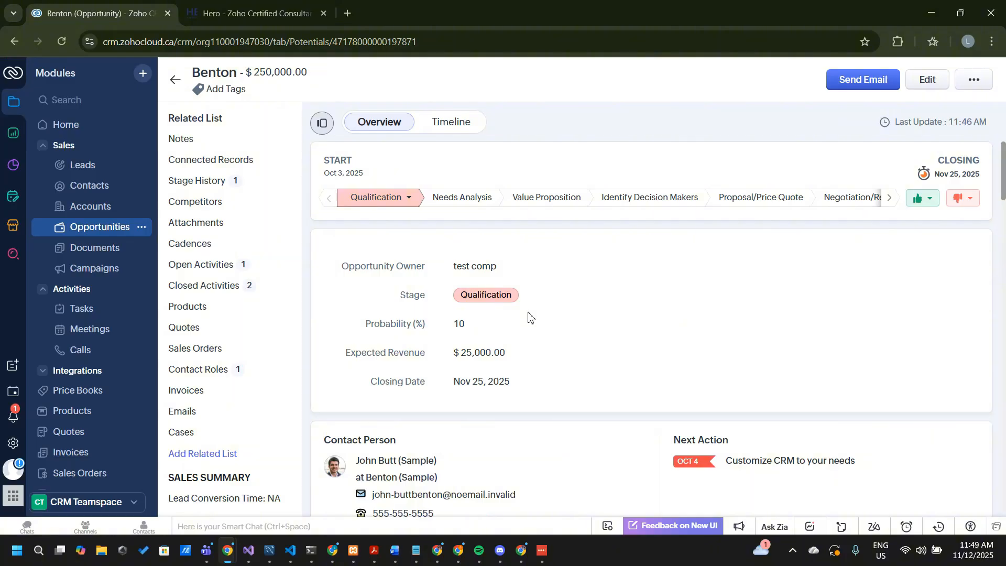
scroll(529, 316, "down", 3)
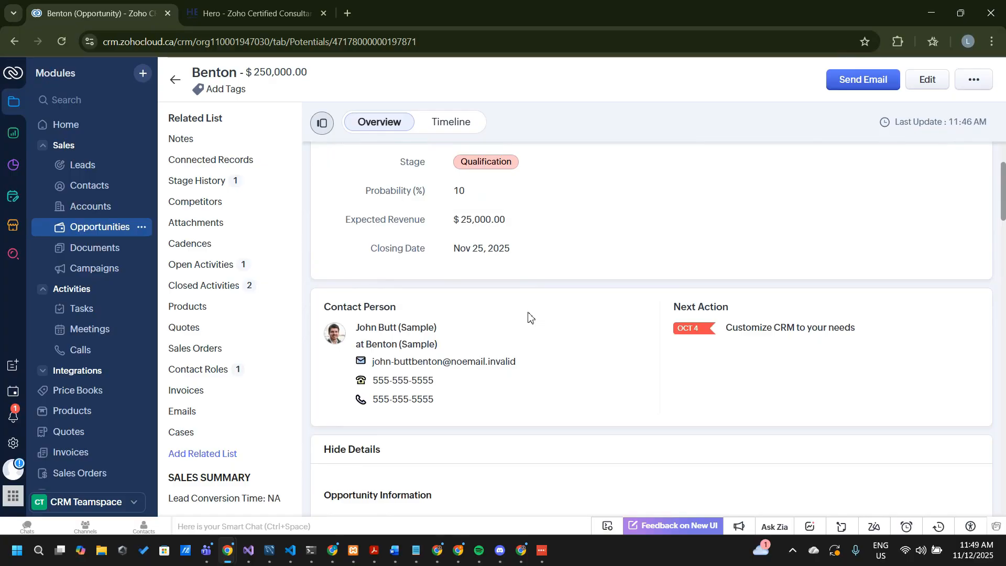
scroll(529, 317, "up", 3)
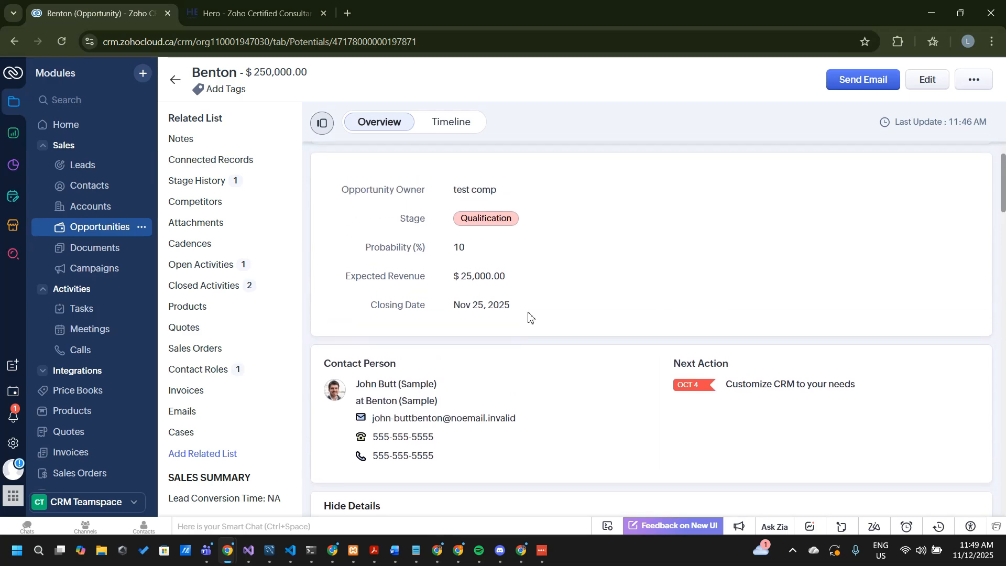
scroll(529, 317, "down", 5)
scroll(529, 317, "down", 4)
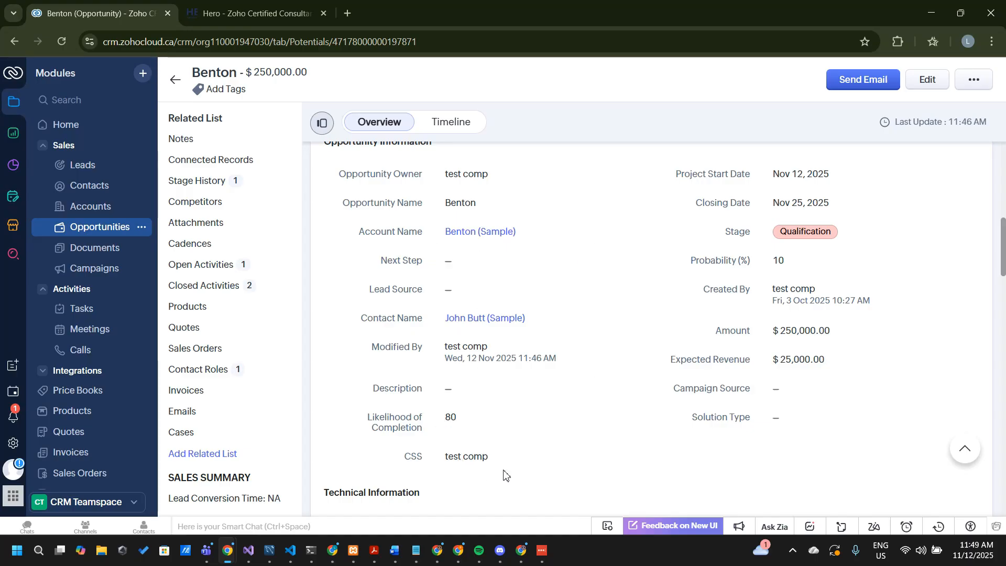
scroll(776, 262, "up", 1)
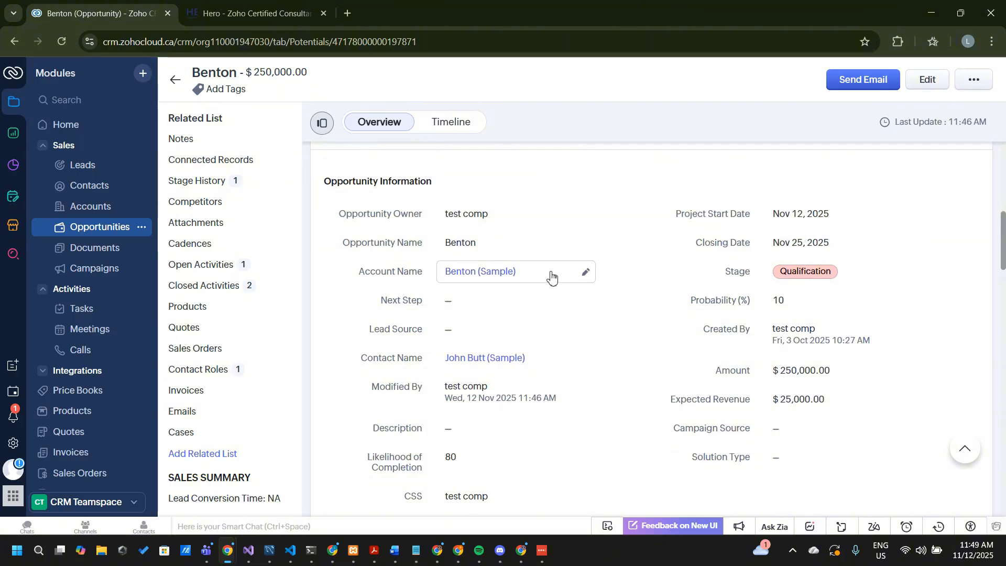
scroll(535, 440, "down", 4)
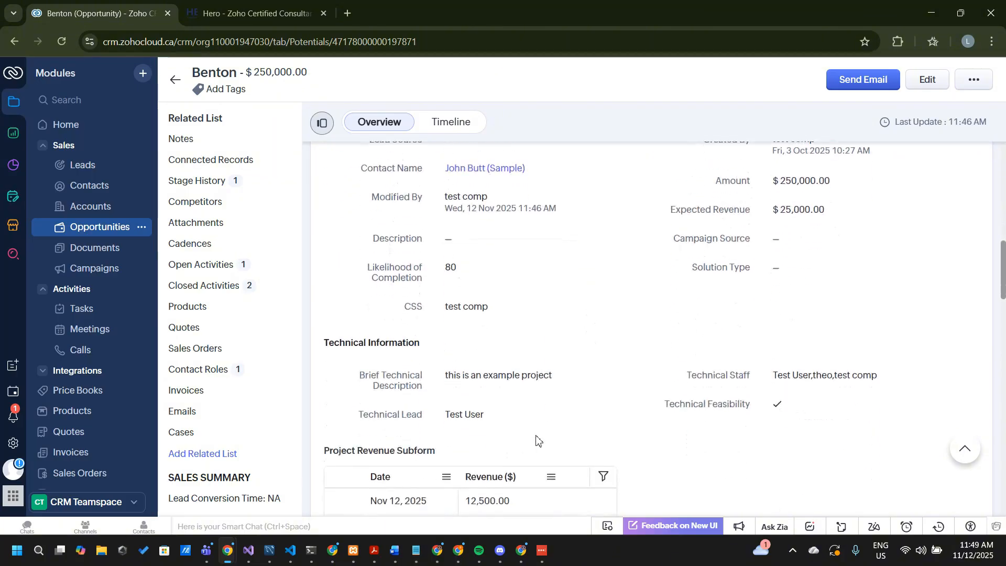
scroll(536, 440, "down", 1)
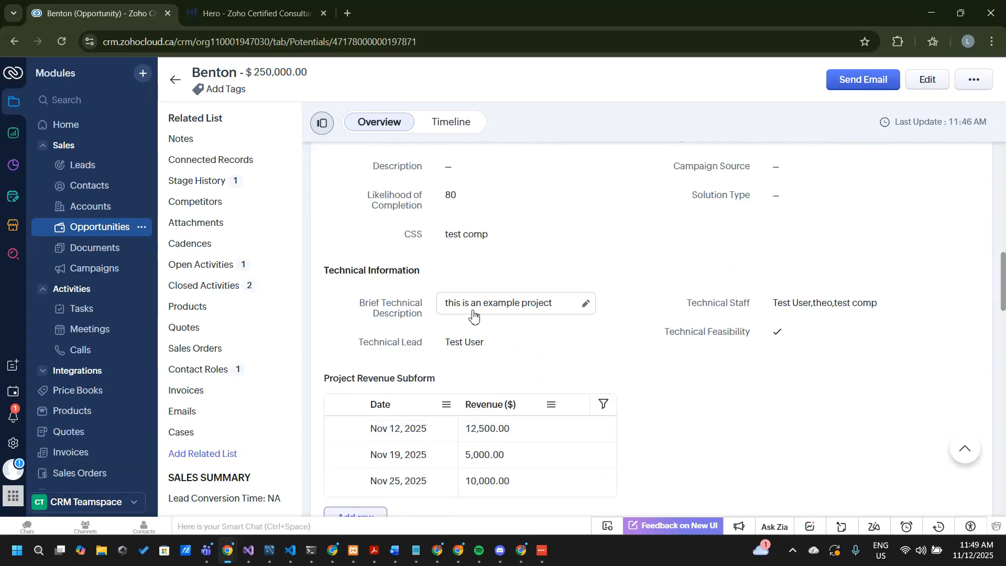
Check which users can be picked in the Technical Staff, Technical Lead and CSS fields, keeping the current selections
left_click(850, 310)
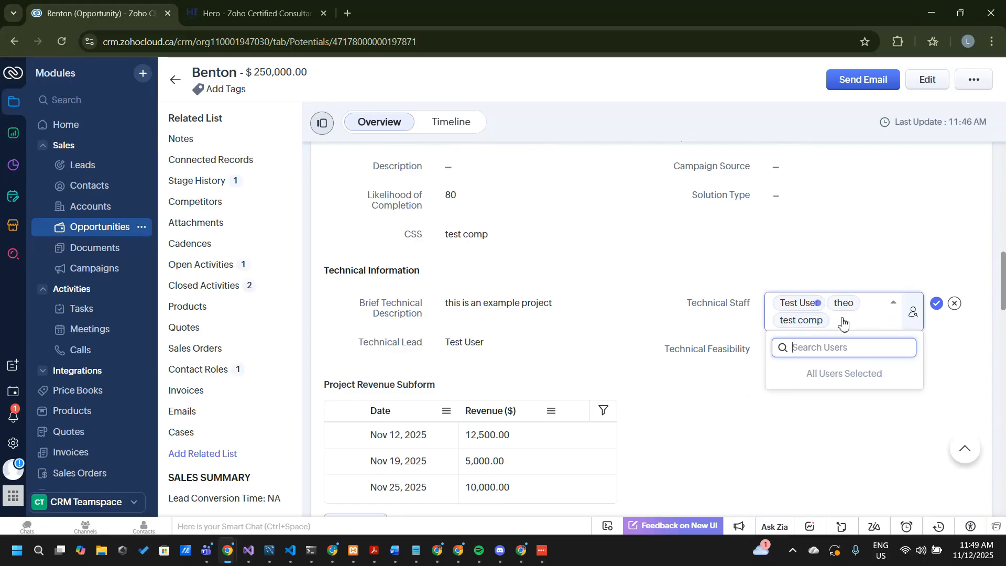
left_click(721, 446)
left_click(938, 304)
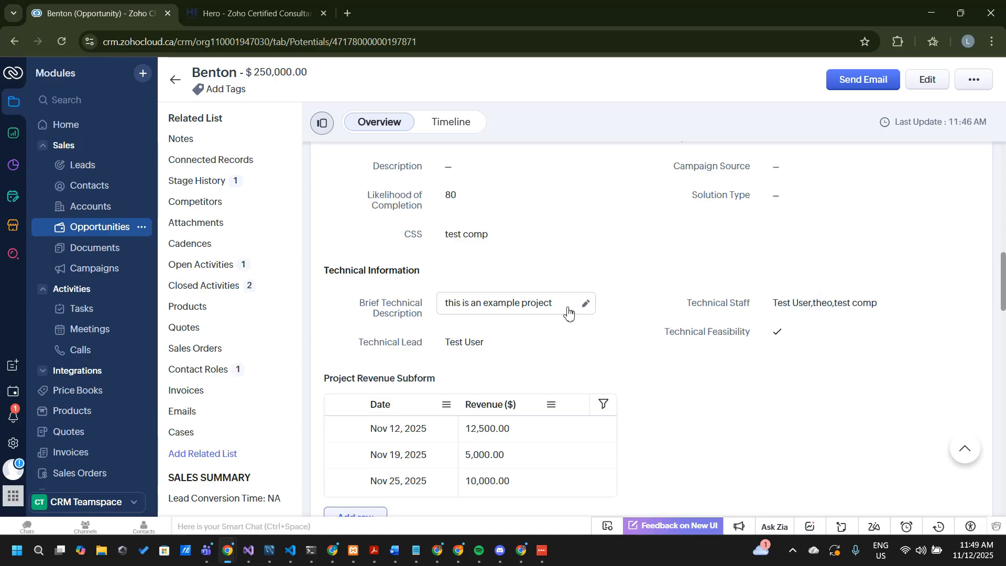
left_click(494, 349)
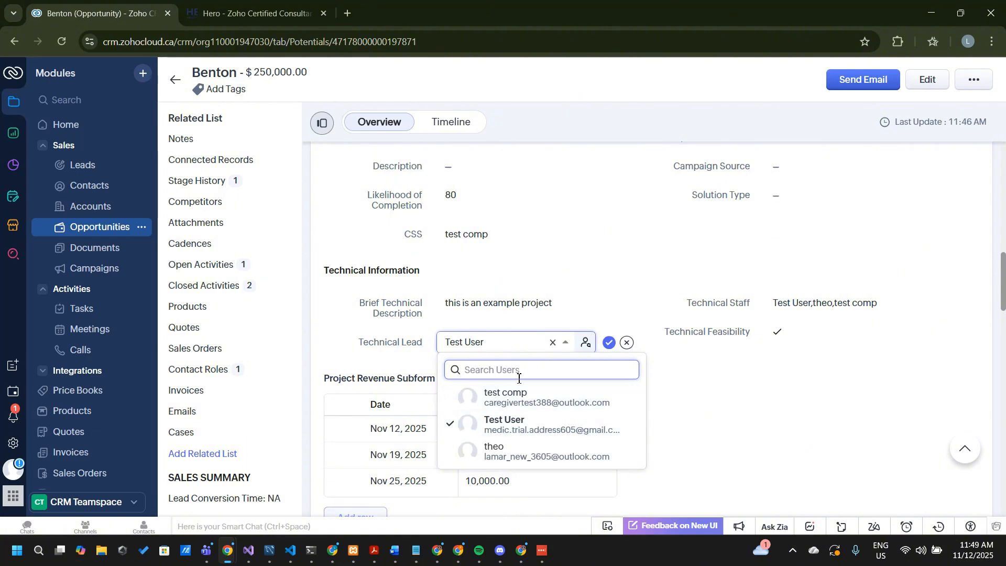
left_click(608, 344)
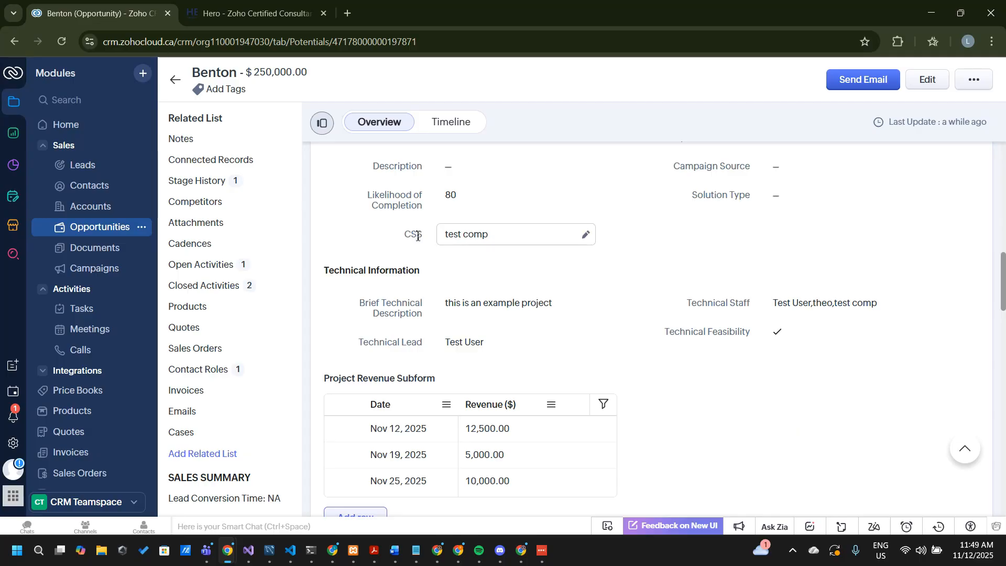
left_click(504, 238)
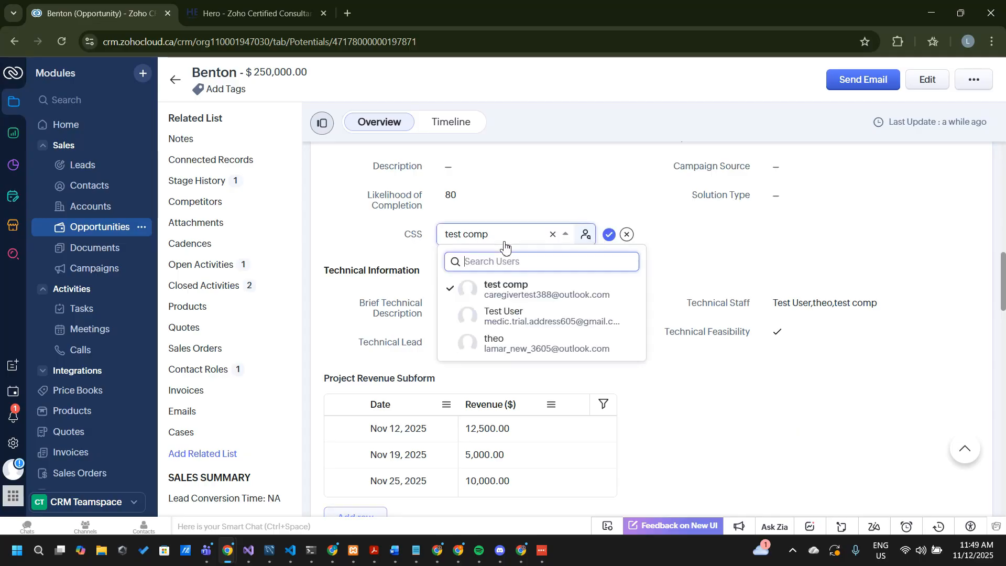
left_click(608, 235)
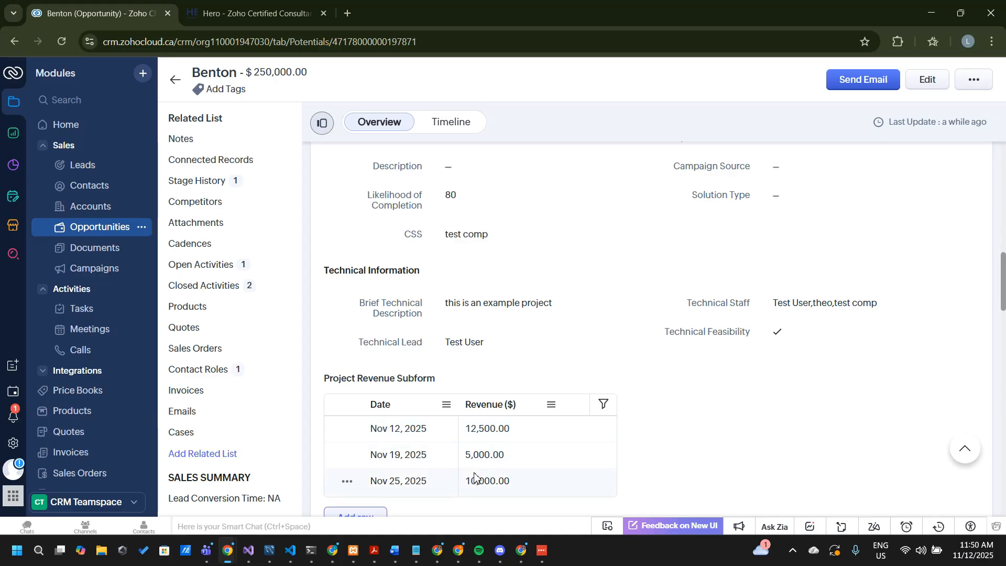
Look over the rest of the opportunity record, then open its linked Benton (Sample) account and examine the Support Plans related list
scroll(570, 486, "down", 10)
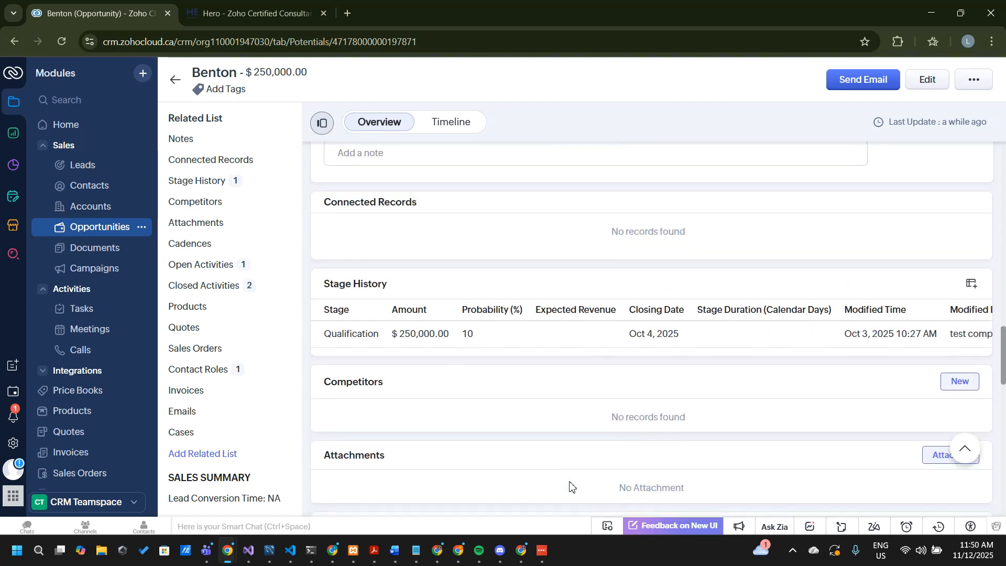
scroll(570, 486, "up", 5)
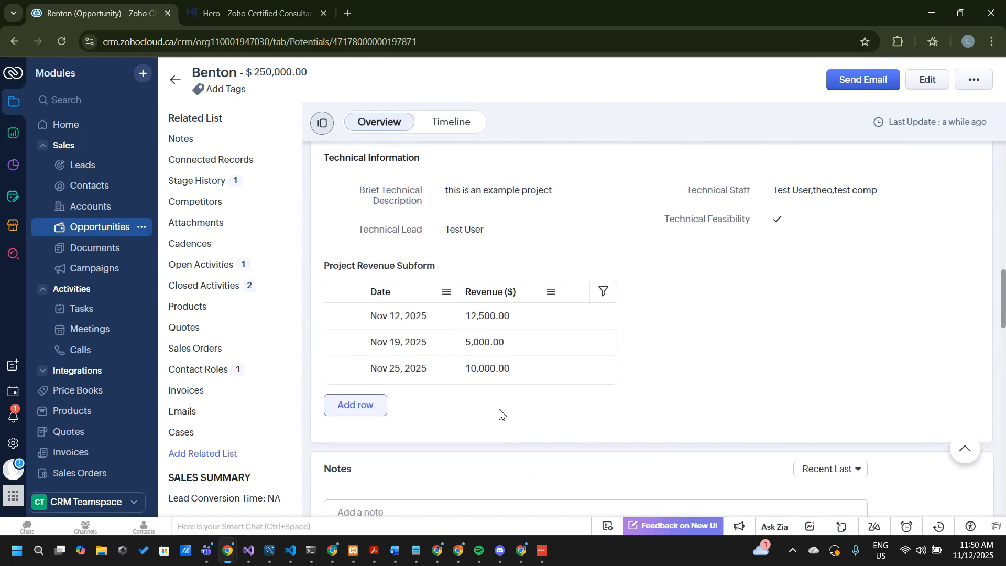
scroll(499, 413, "up", 5)
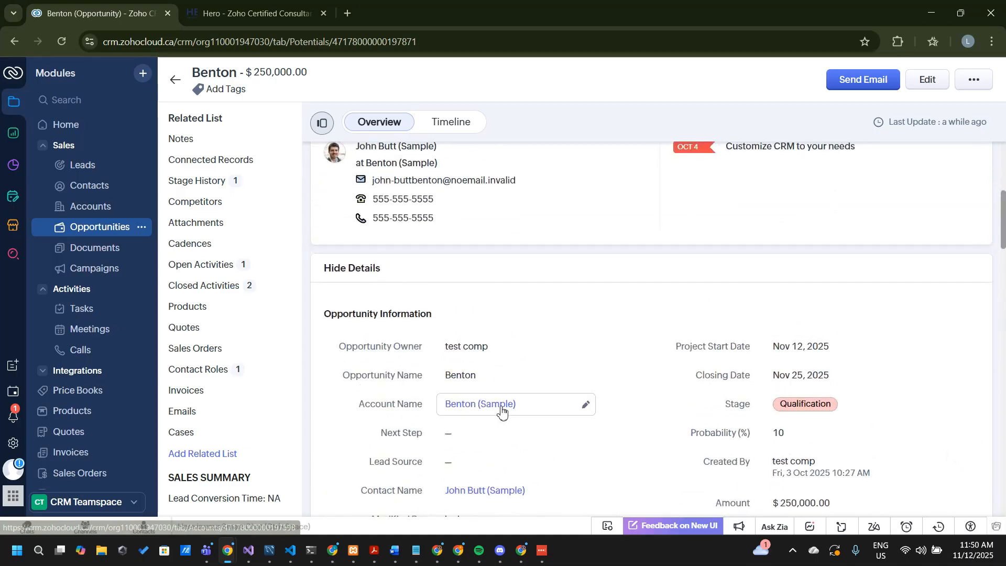
mouse_move(501, 410)
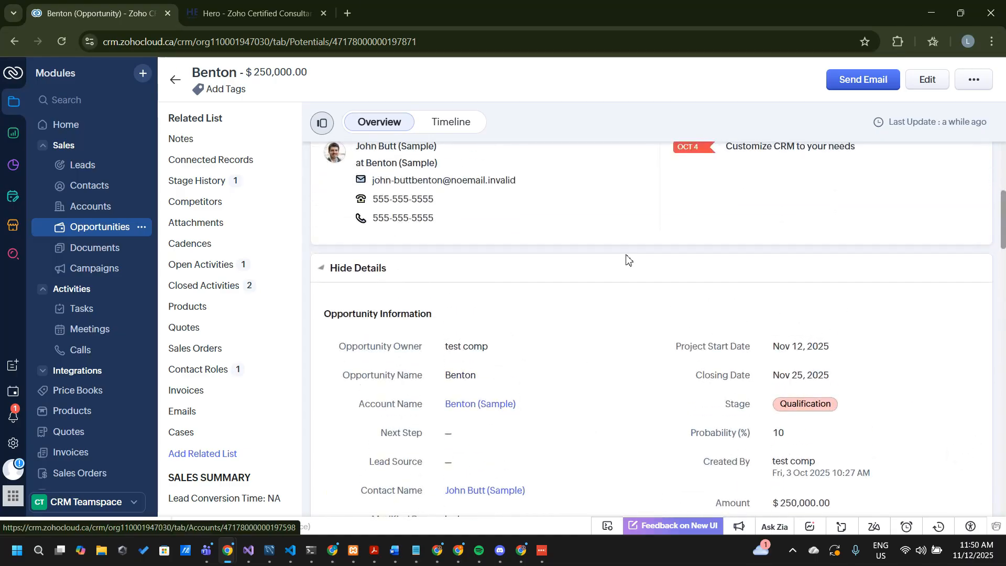
scroll(626, 259, "down", 10)
scroll(626, 259, "up", 10)
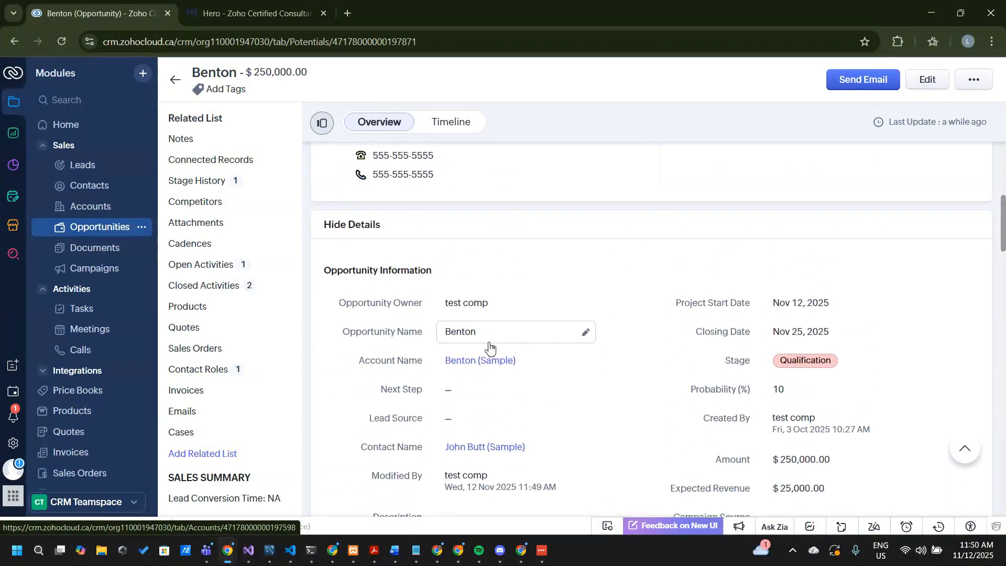
left_click(479, 361)
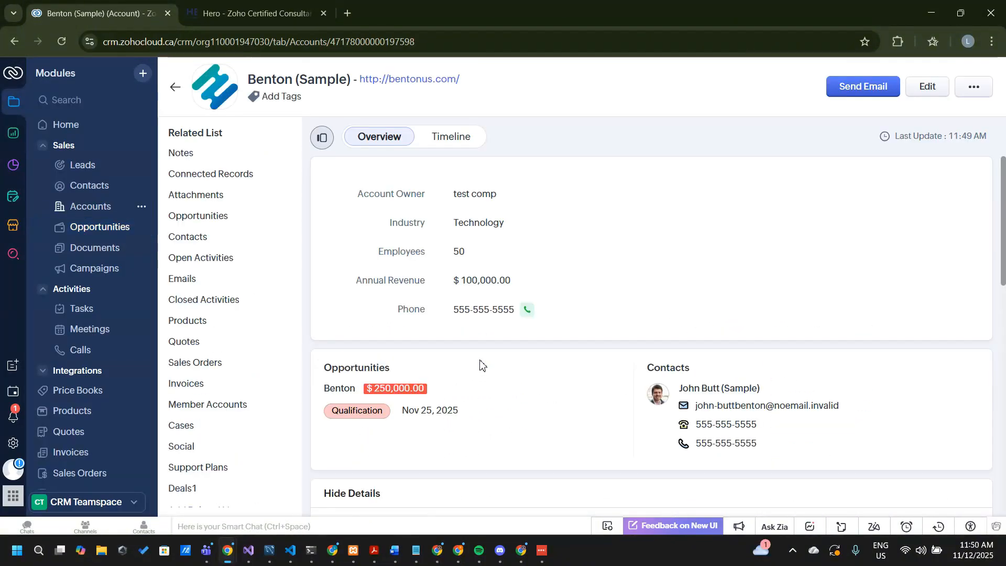
scroll(575, 431, "down", 15)
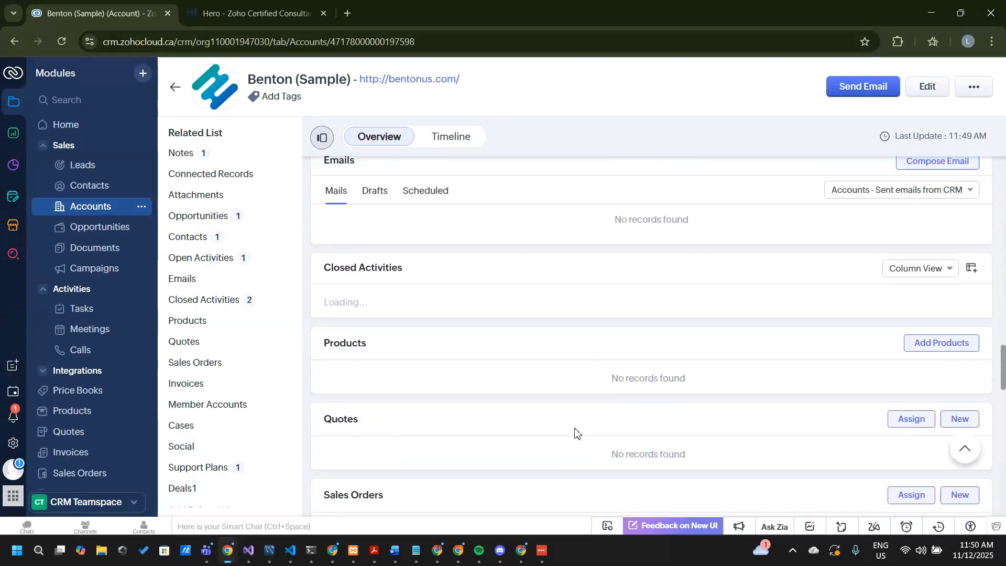
scroll(575, 432, "down", 15)
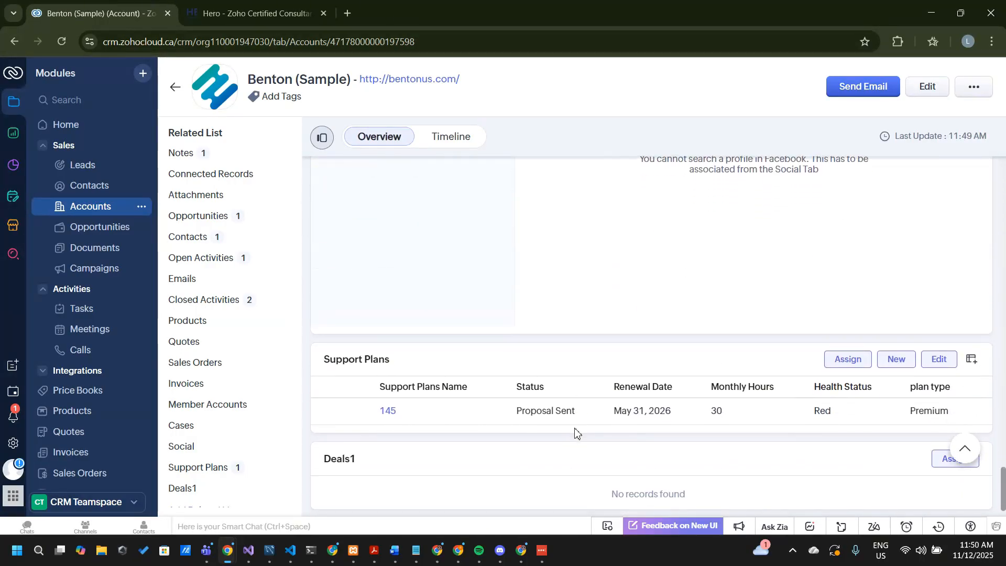